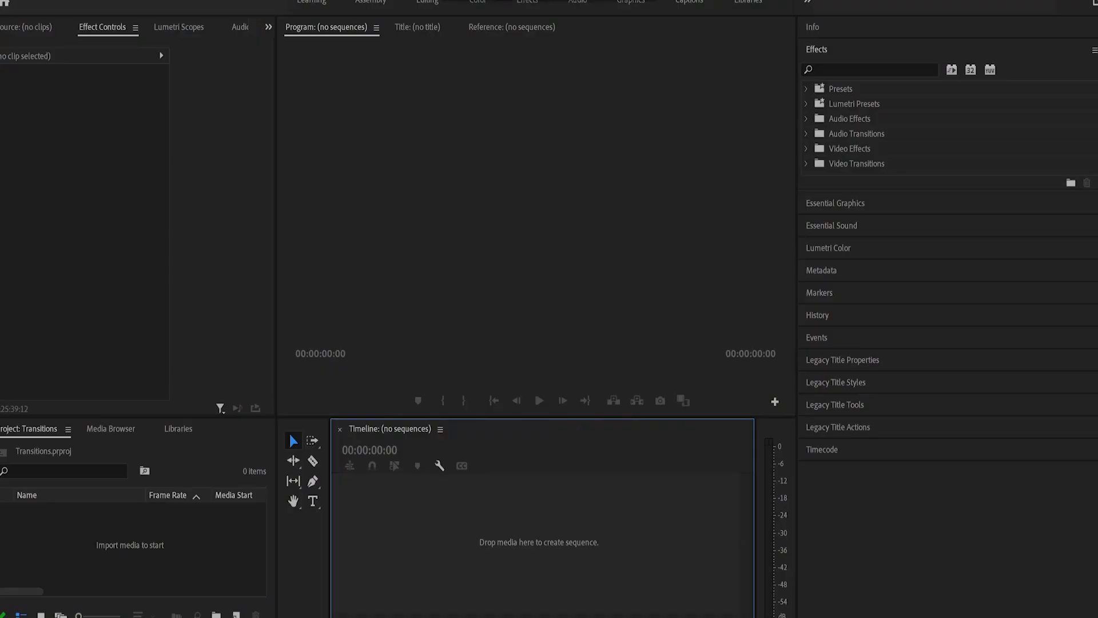
key("alt+f")
key("Return")
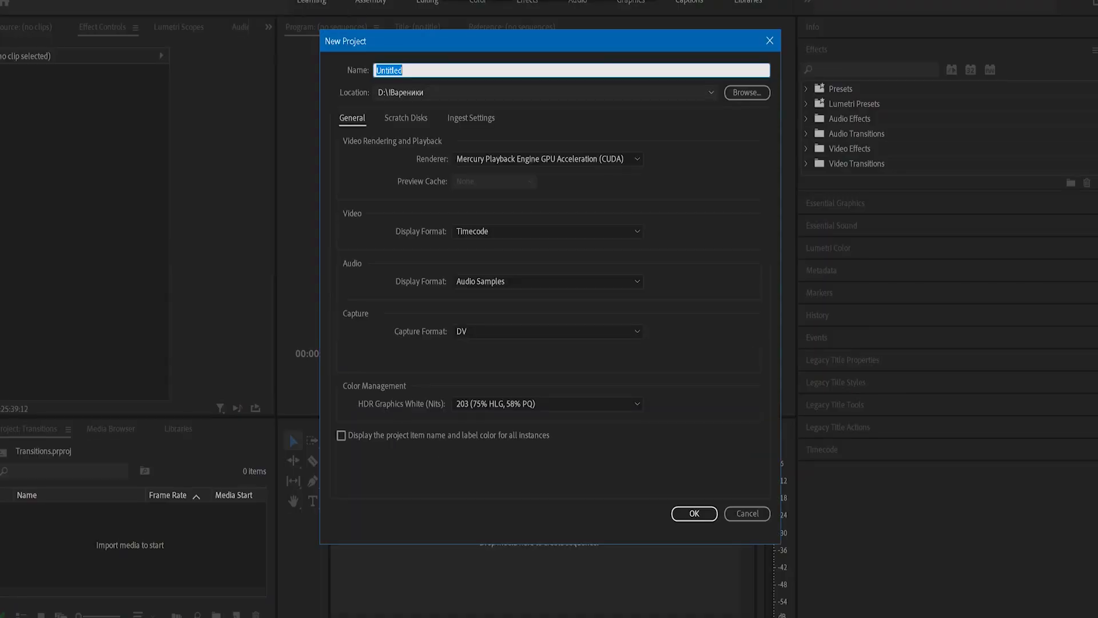
key("Escape")
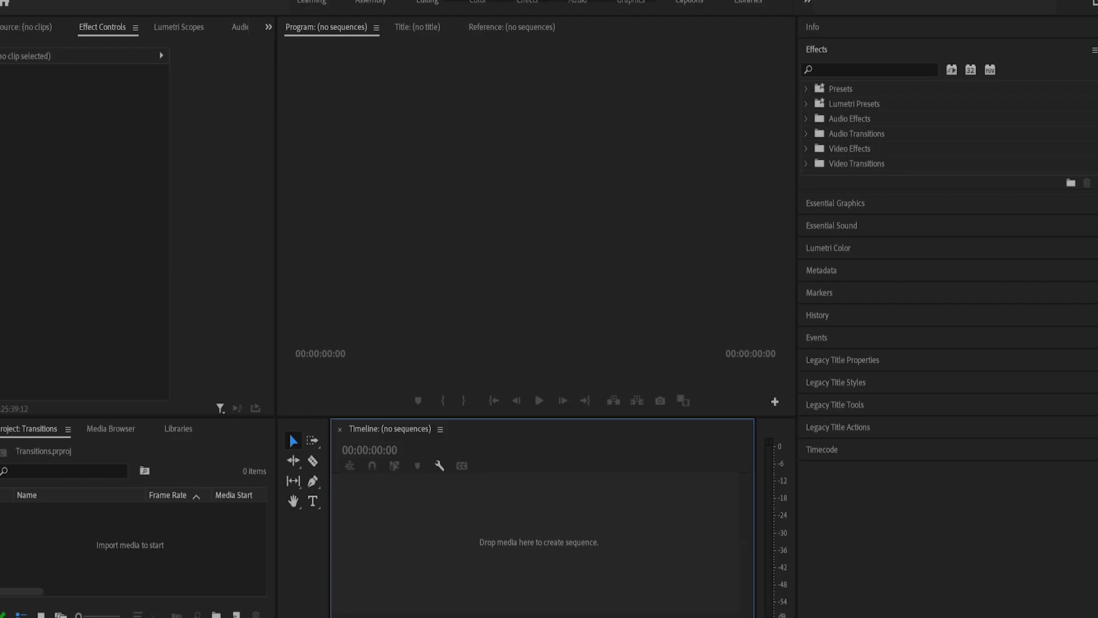
Import the entire "Transition for Premiere Pro - 1920x1080 [FullHD]" project into the open project.
key("alt+Tab")
left_click_drag(235, 116, 170, 523)
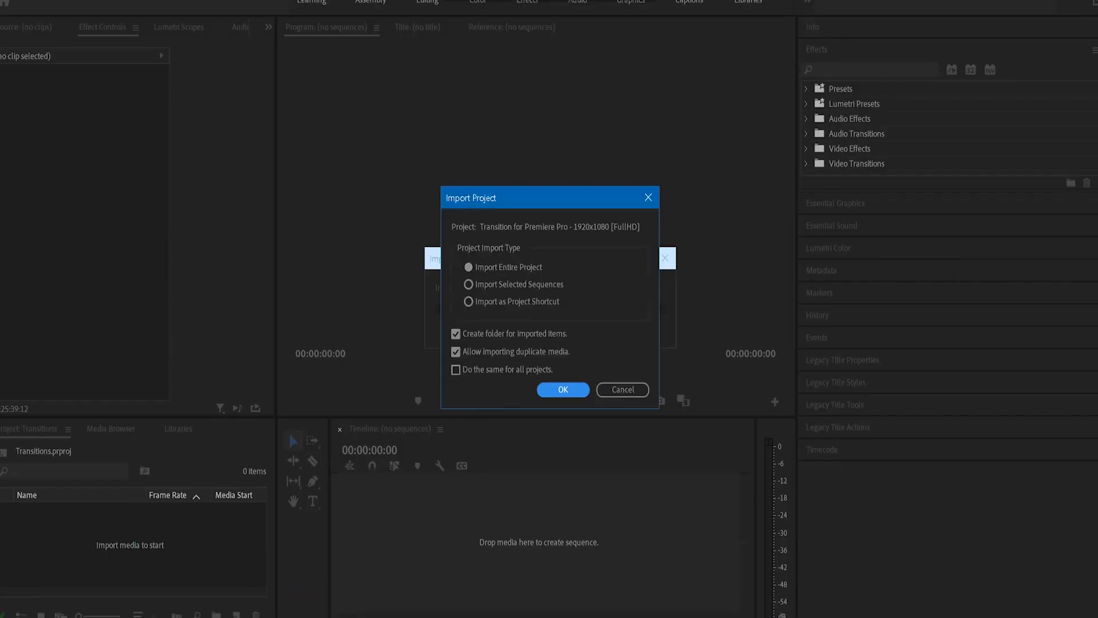
key("Return")
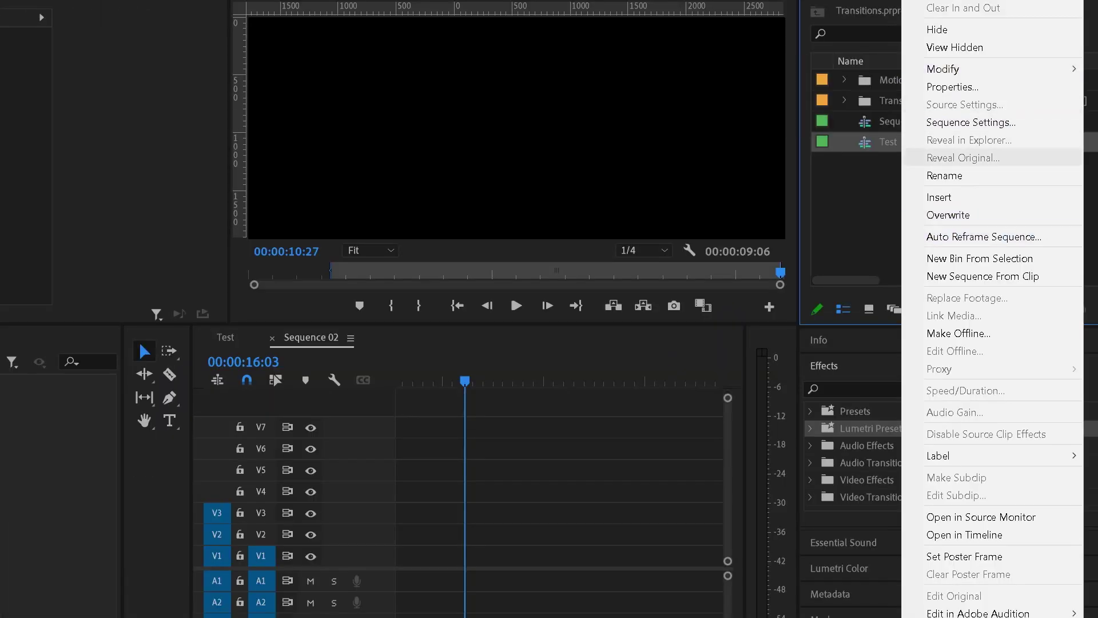
Check the frame size in the Test sequence's settings.
left_click(971, 122)
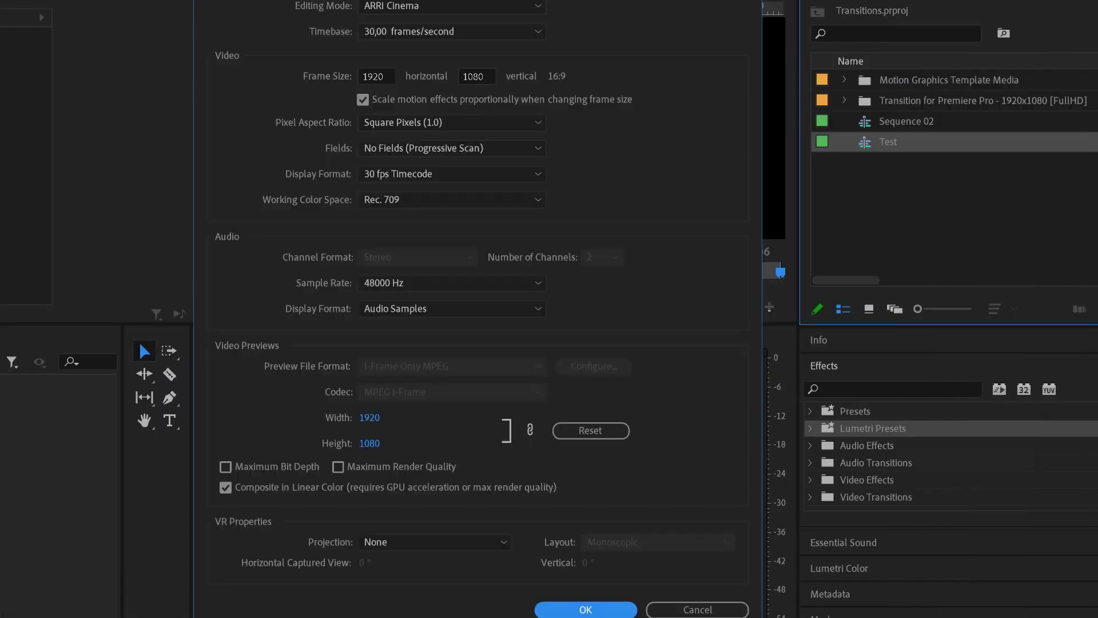
key("Tab")
key("Tab")
key("Tab")
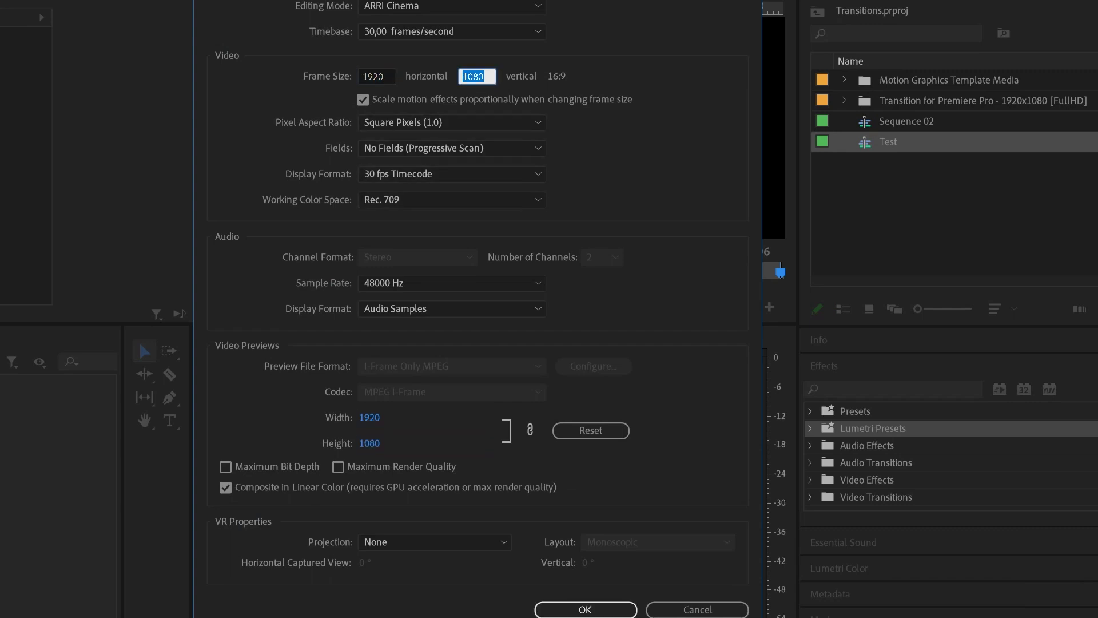
key("shift+Tab")
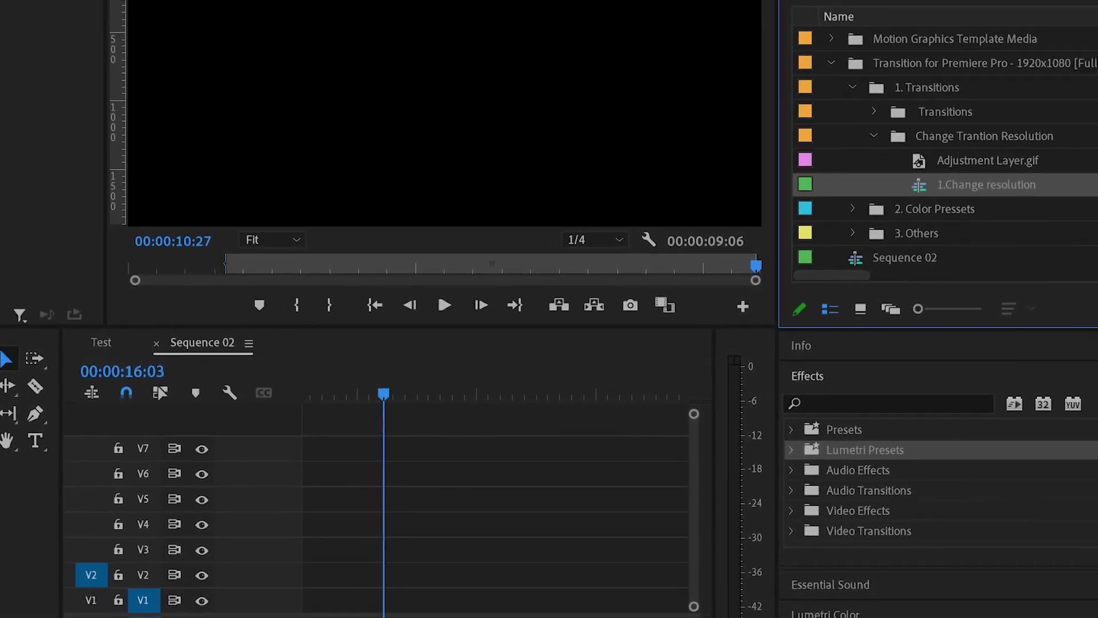
Replace the footage of Adjustment Layer.gif in the Change Trantion Resolution bin, choosing the replacement from the Images folder.
left_click(984, 160)
right_click(972, 160)
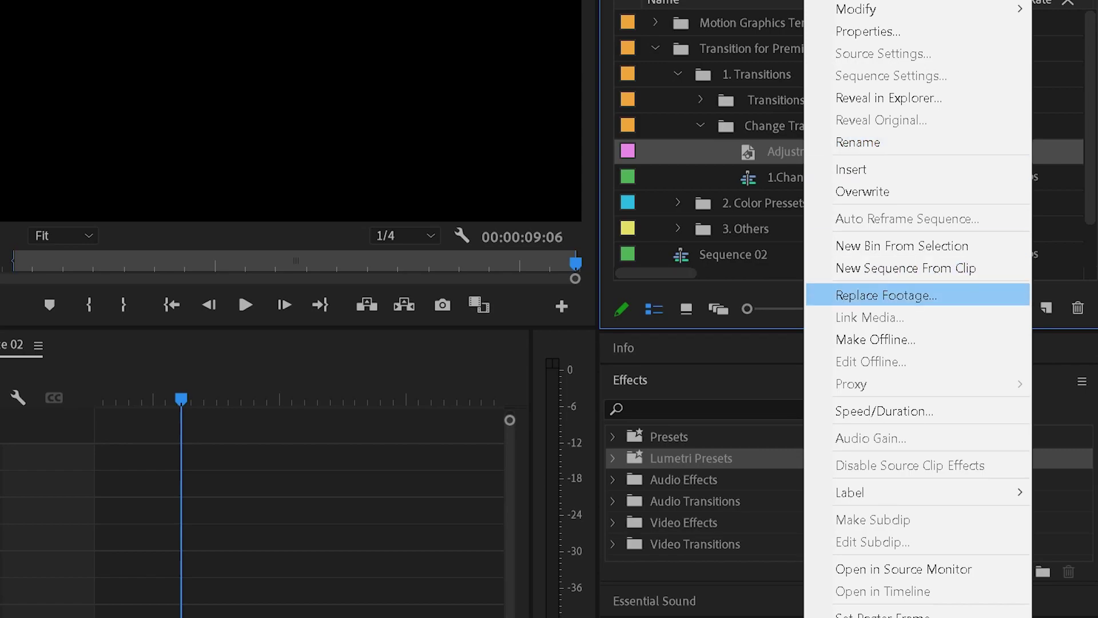
left_click(886, 295)
left_click(190, 65)
double_click(190, 65)
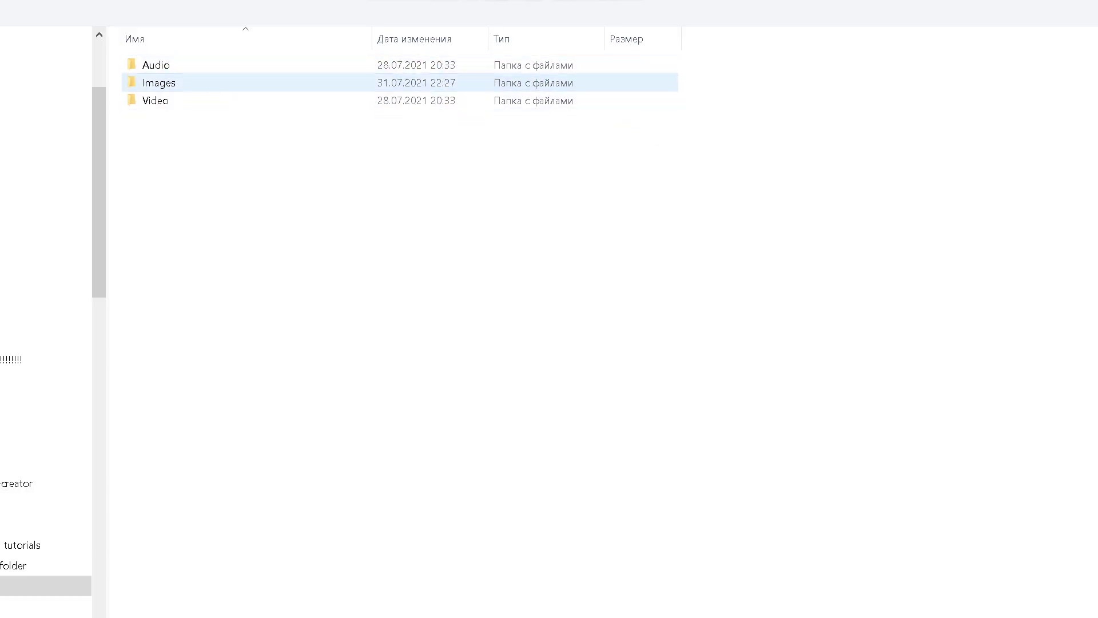
double_click(178, 82)
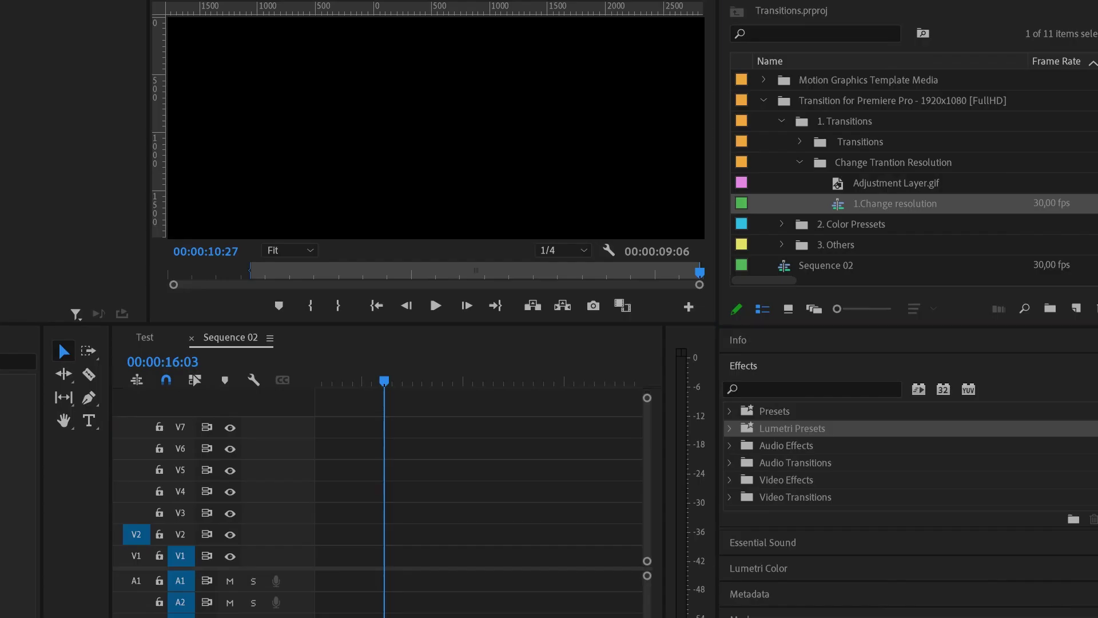
Set the 1.Change resolution sequence's frame size to 1080 horizontal by 1920 vertical.
right_click(895, 203)
left_click(962, 122)
type("1080")
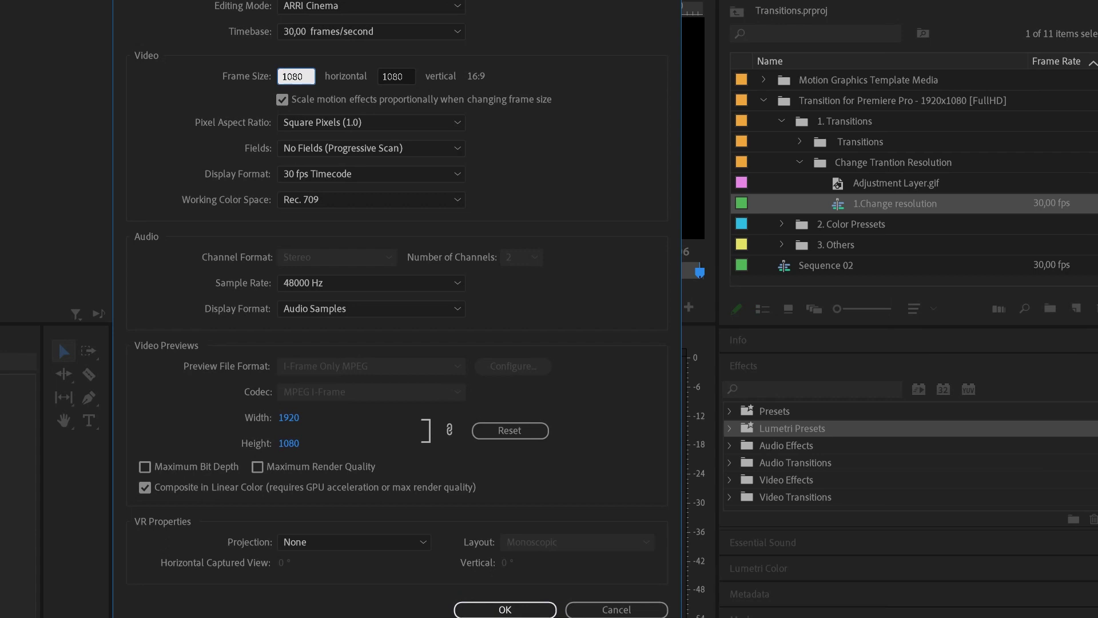
key("Tab")
type("1920")
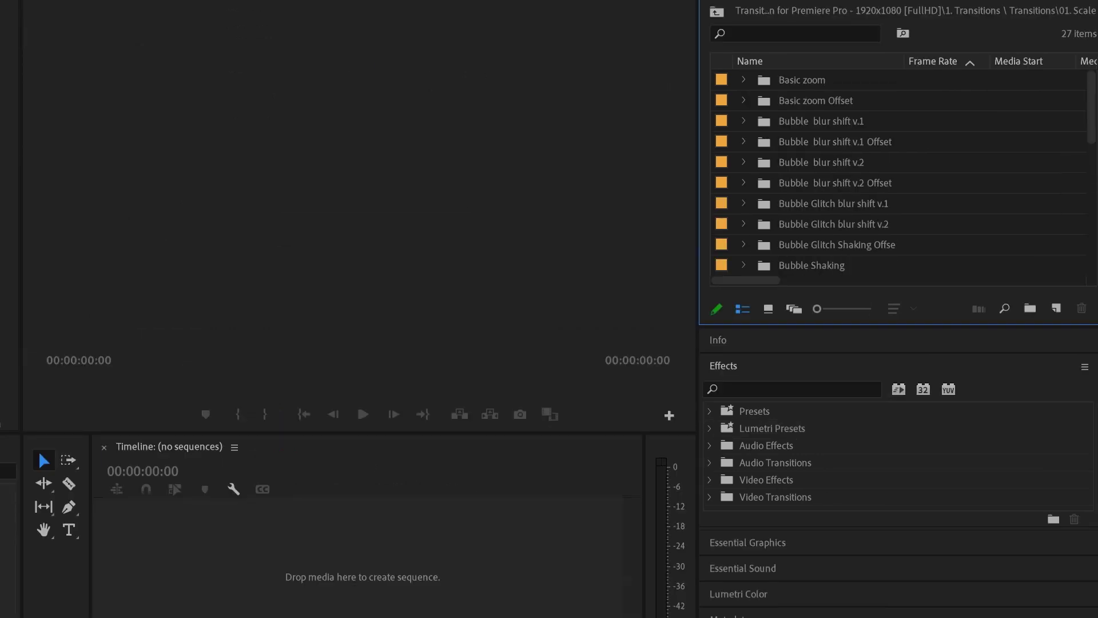
Show the 01. Scale transitions as thumbnails and look into the Optical zoom bin.
left_click(769, 309)
double_click(781, 94)
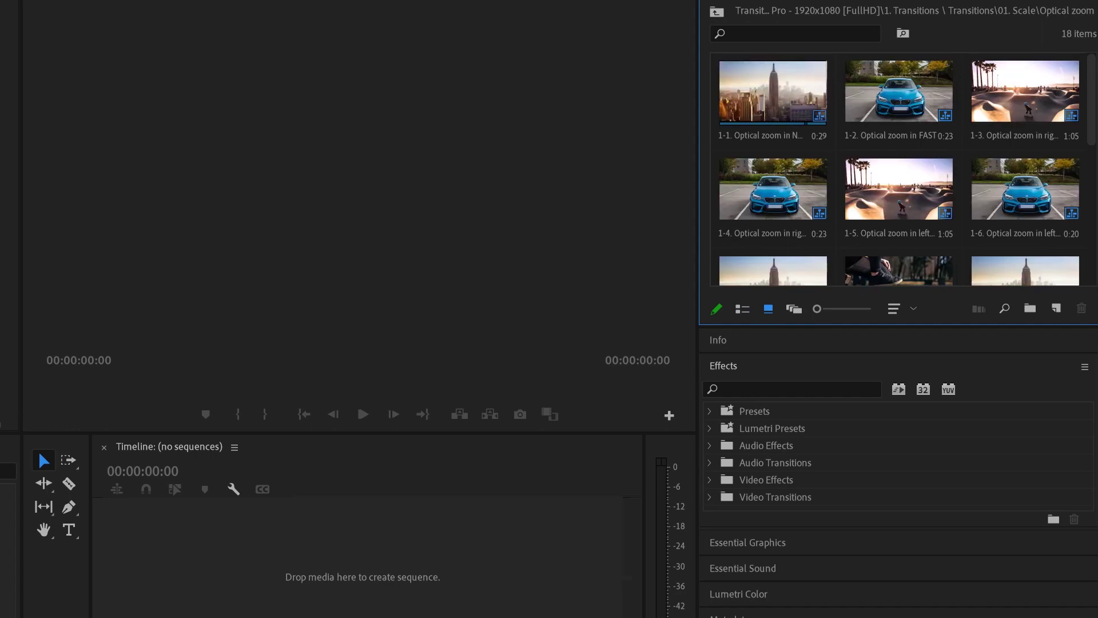
left_click(743, 309)
Open the 08. Slide Transitions bin as thumbnails and preview its transitions.
scroll(898, 178, "down", 2)
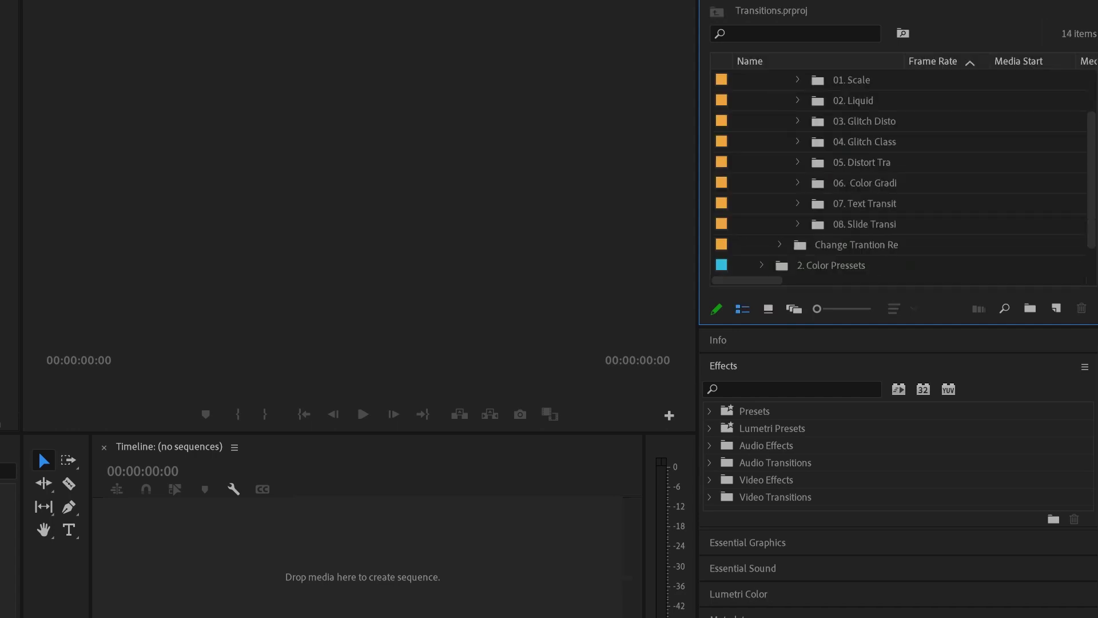
scroll(898, 171, "down", 1)
left_click(820, 204)
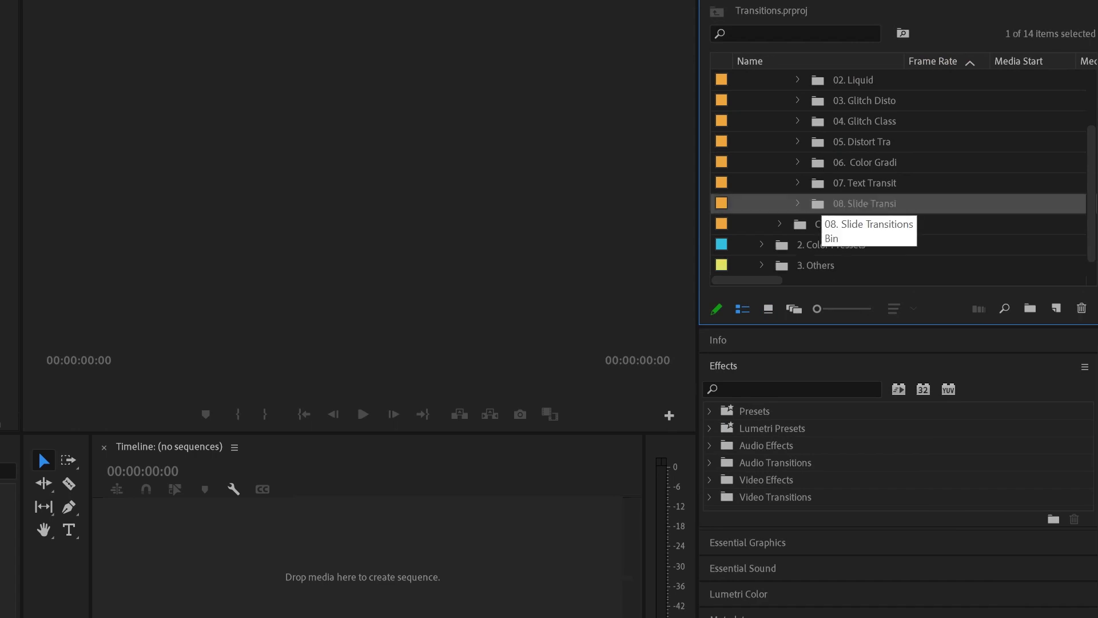
double_click(820, 203)
left_click(768, 309)
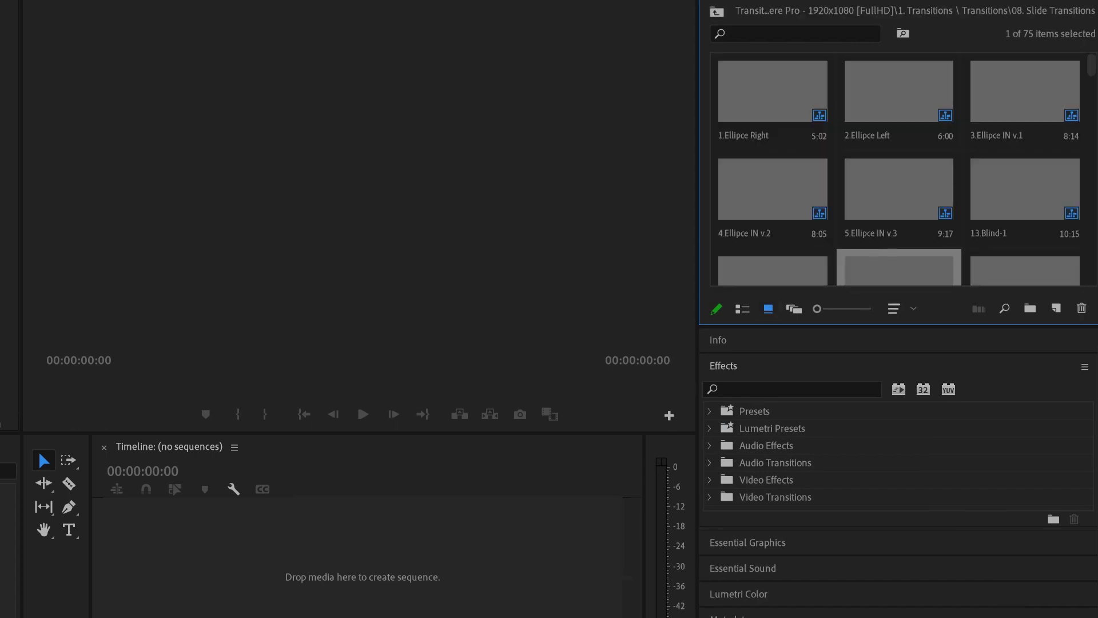
key("space")
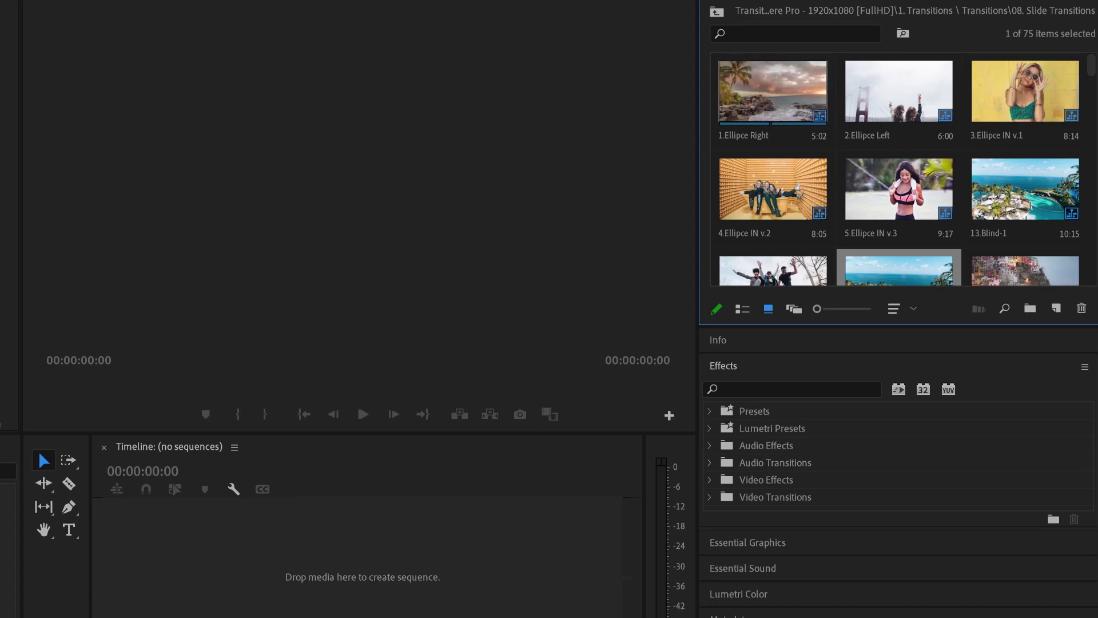
key("Right")
key("space")
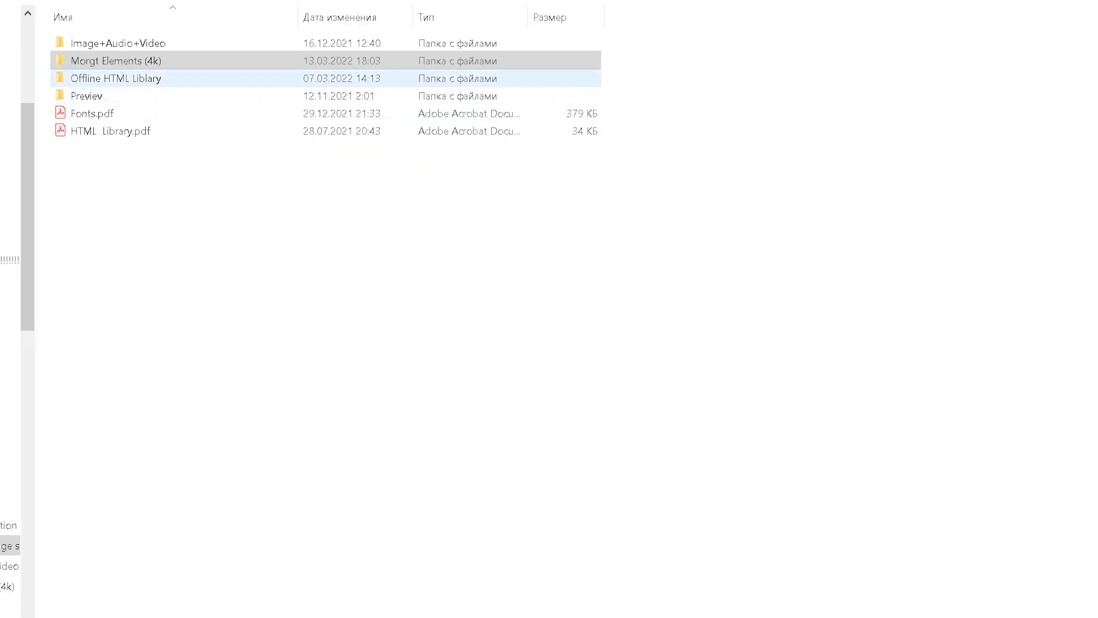
Locate the Morgt Elements (4k) folder and the Adobe\Common\Motion Graphics Templates path, and look through the local graphics templates.
left_click(115, 60)
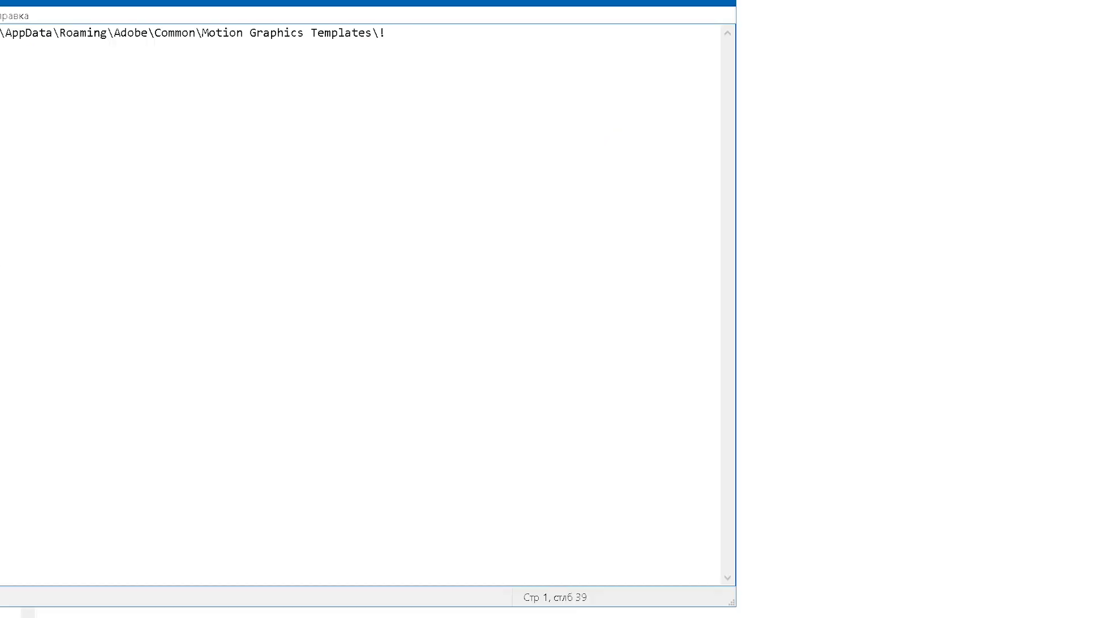
left_click_drag(5, 32, 386, 32)
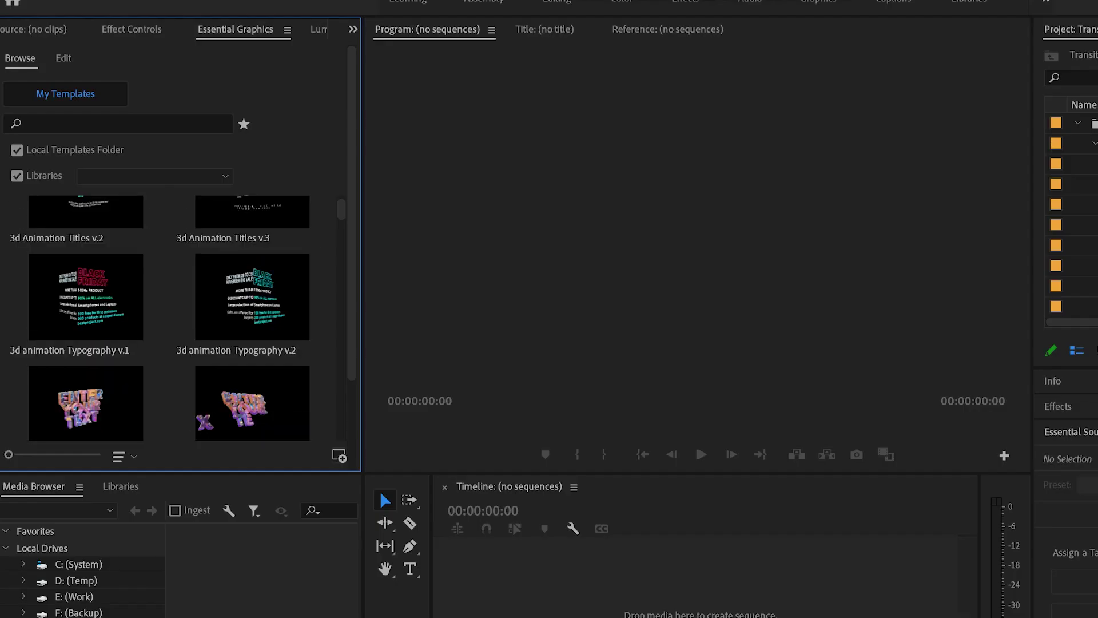
scroll(303, 318, "up", 15)
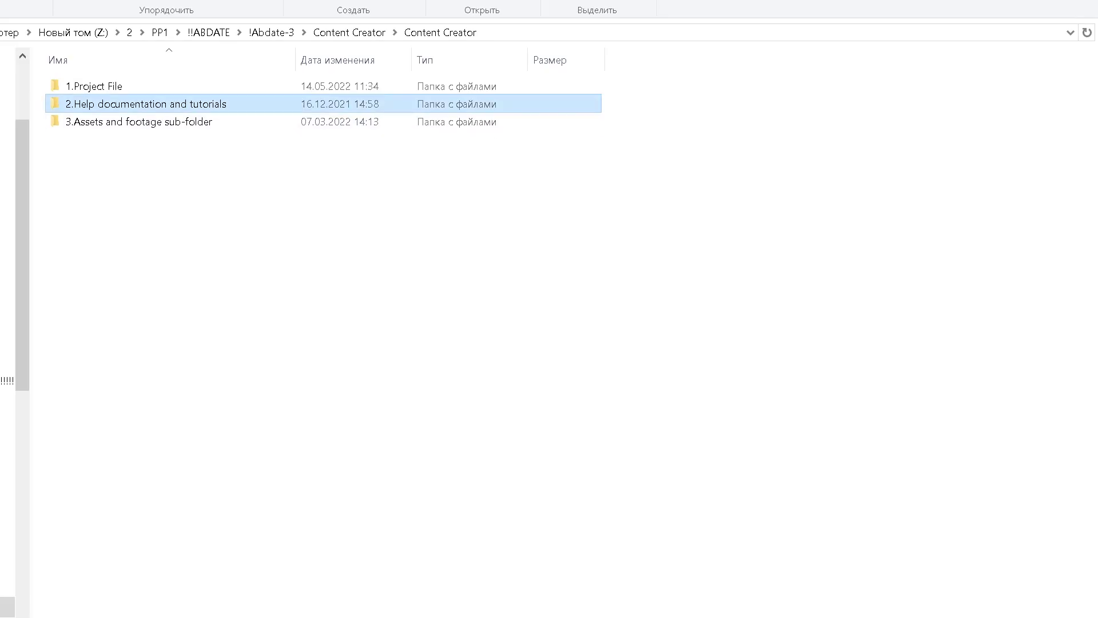
Open the start page of the Offline HTML Liblary in the 3.Assets and footage sub-folder with Firefox.
double_click(111, 120)
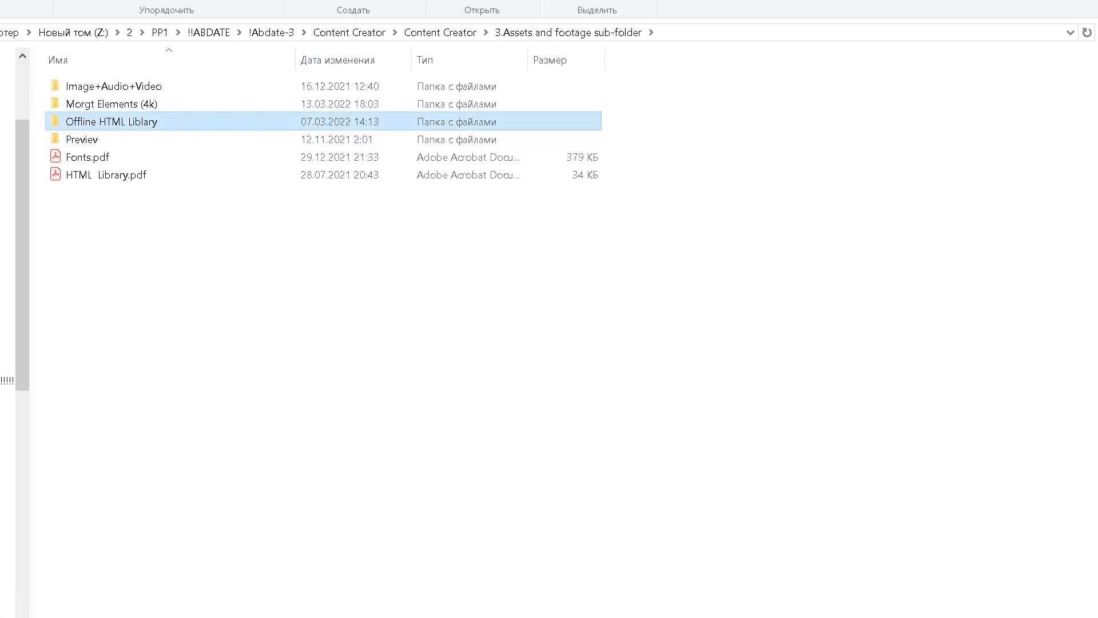
double_click(111, 121)
right_click(106, 139)
mouse_move(172, 246)
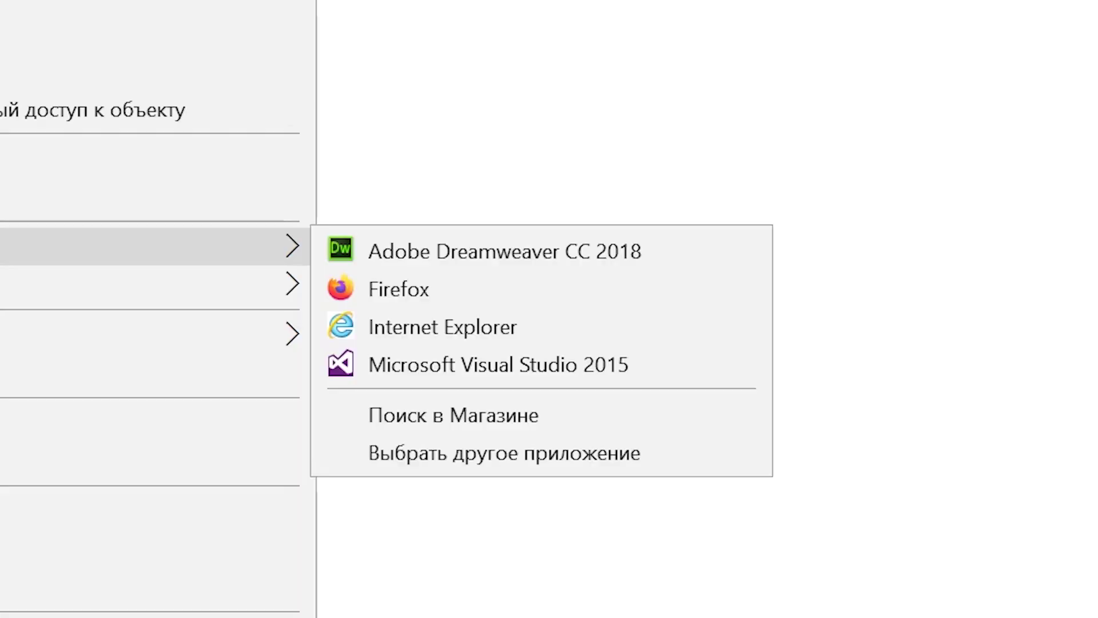
left_click(399, 289)
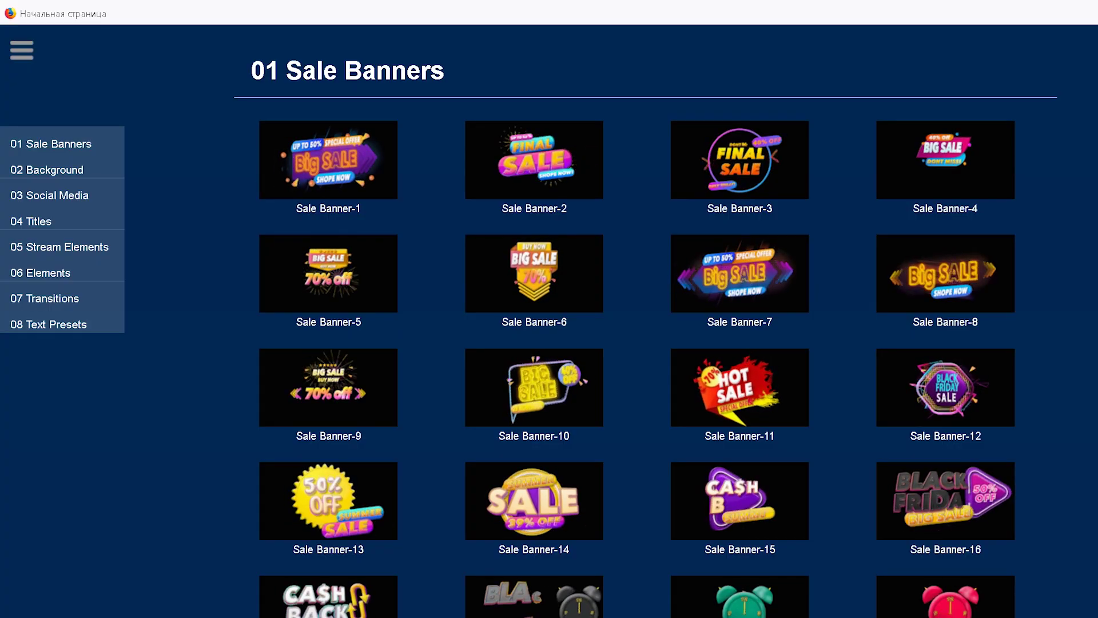
Look through the 01 Sale Banners and 02 Background previews in the HTML library.
scroll(646, 329, "down", 4)
scroll(637, 321, "down", 5)
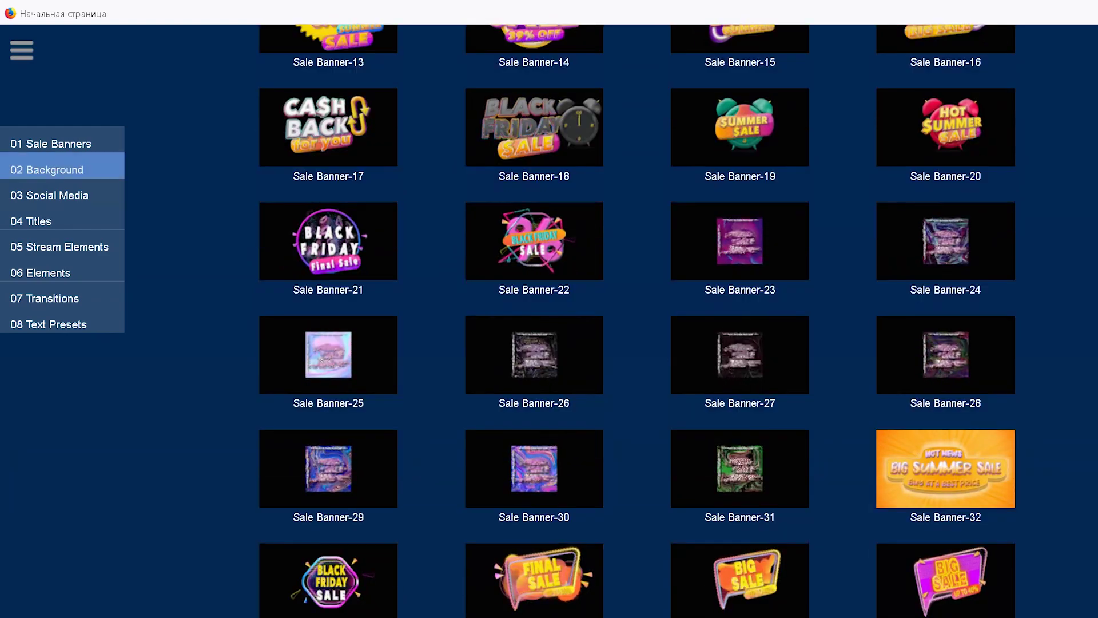
left_click(47, 169)
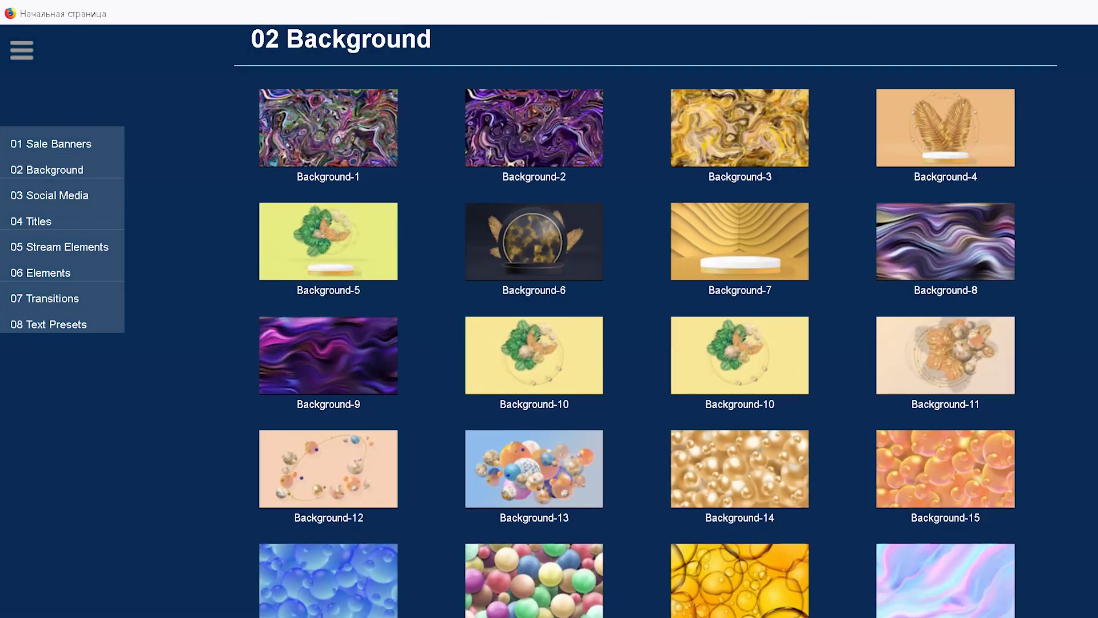
scroll(638, 320, "down", 11)
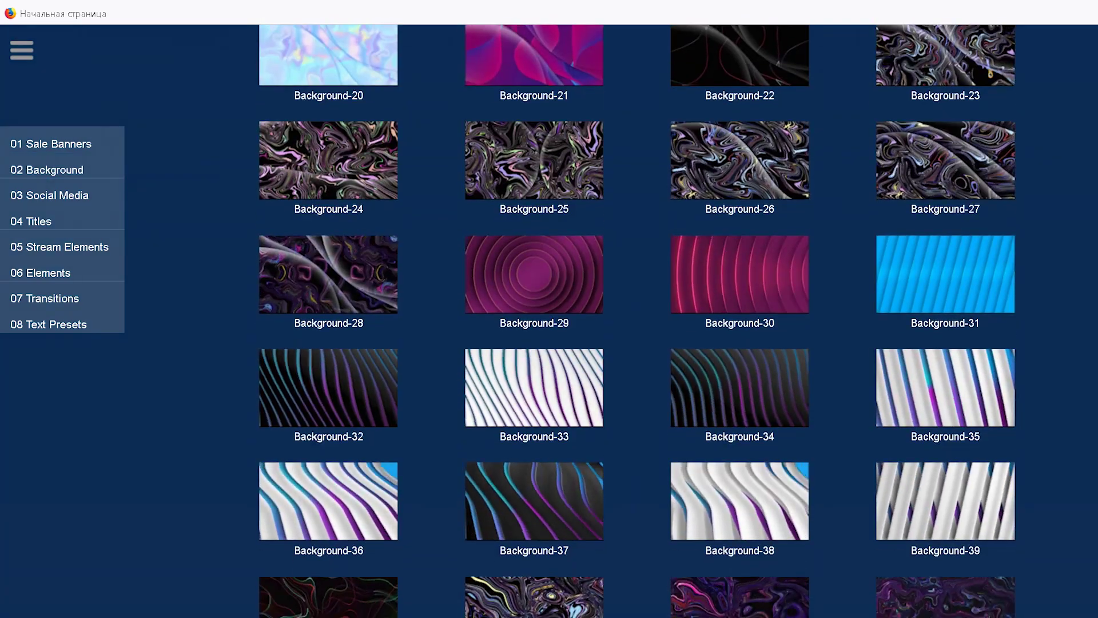
Look through the 03 Social Media, 07 Transitions and 08 Text Presets previews in the HTML library.
left_click(49, 195)
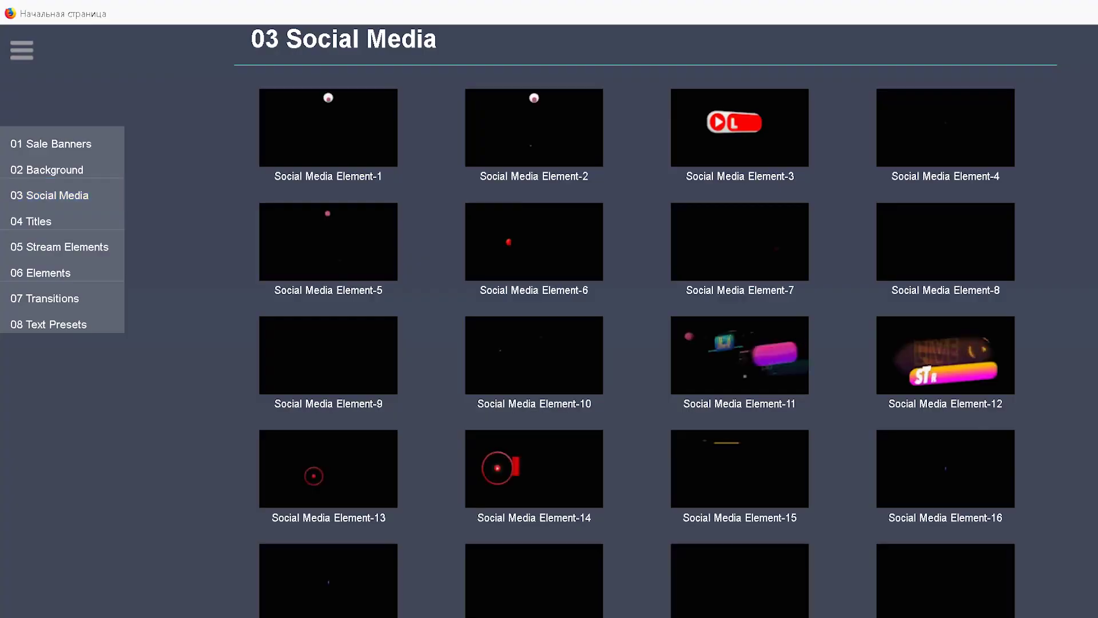
scroll(647, 320, "up", 5)
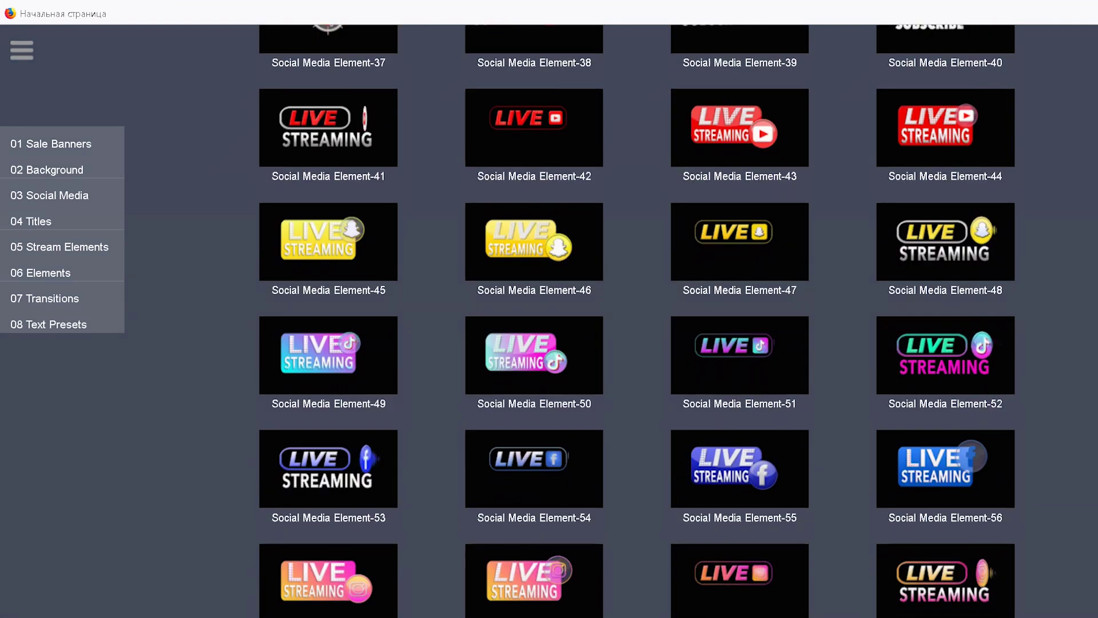
left_click(45, 298)
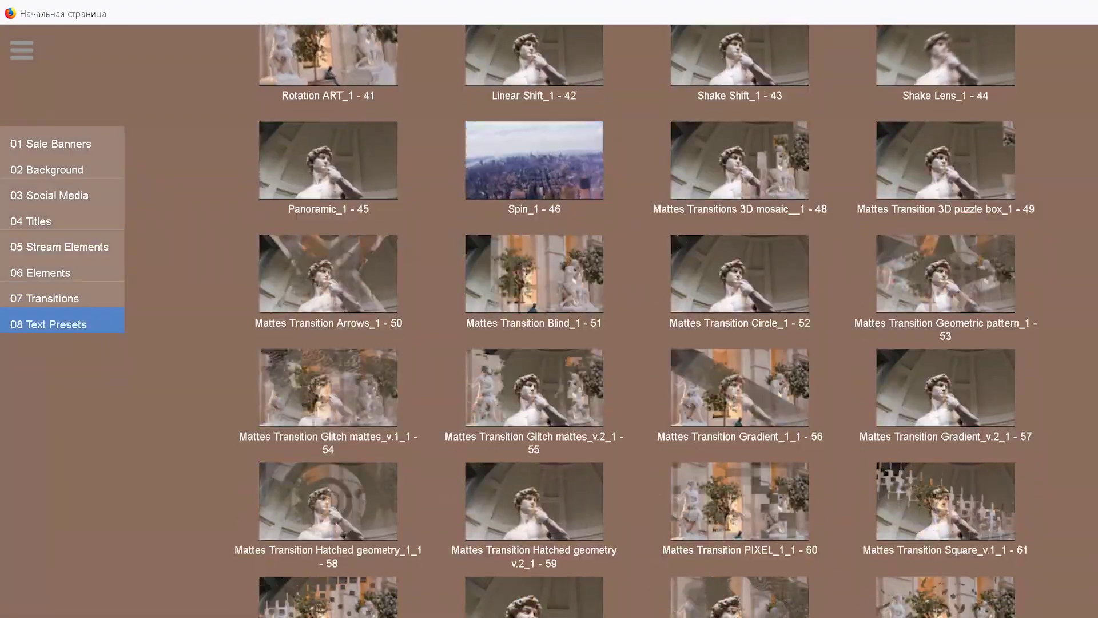
left_click(48, 323)
scroll(637, 320, "down", 4)
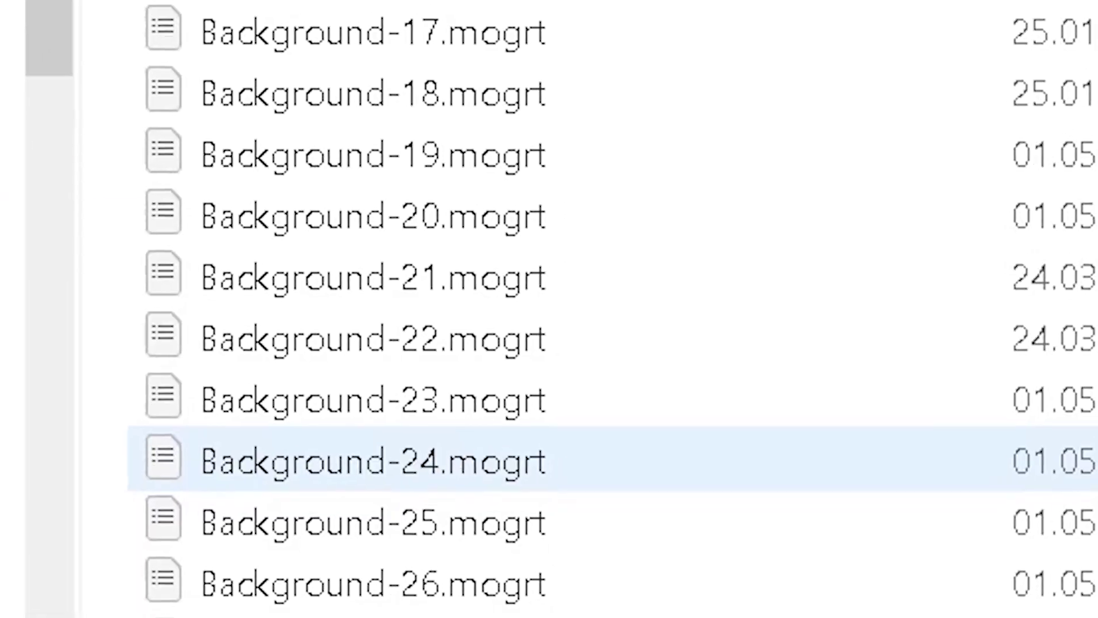
Look through the Background .mogrt files in the 2.BackGround folder of the 4k elements.
scroll(549, 308, "down", 19)
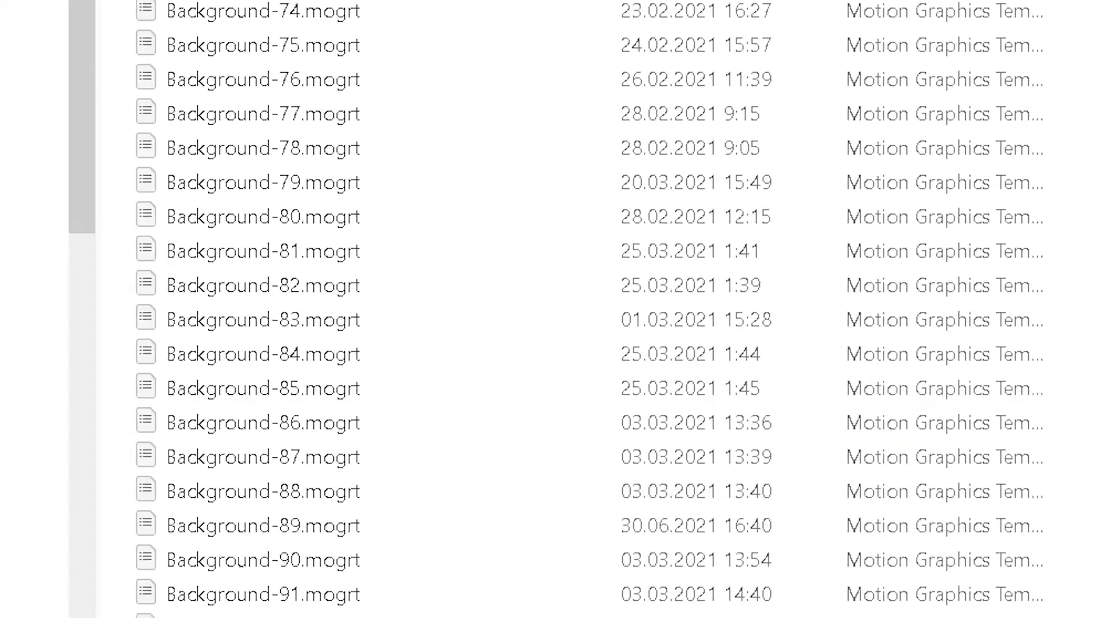
scroll(550, 309, "down", 20)
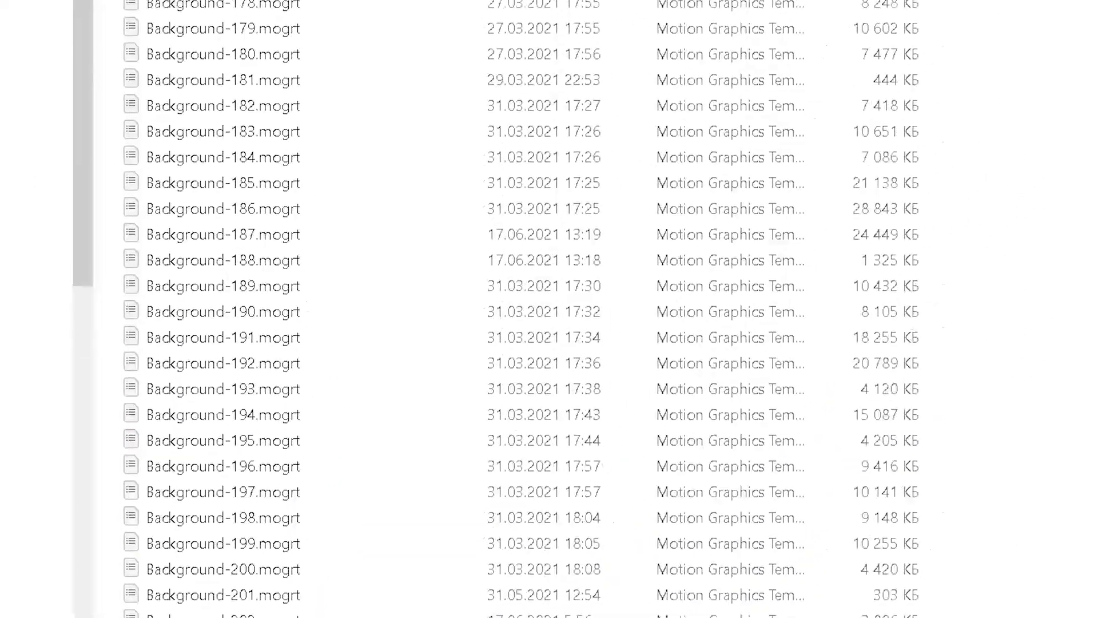
scroll(549, 309, "down", 20)
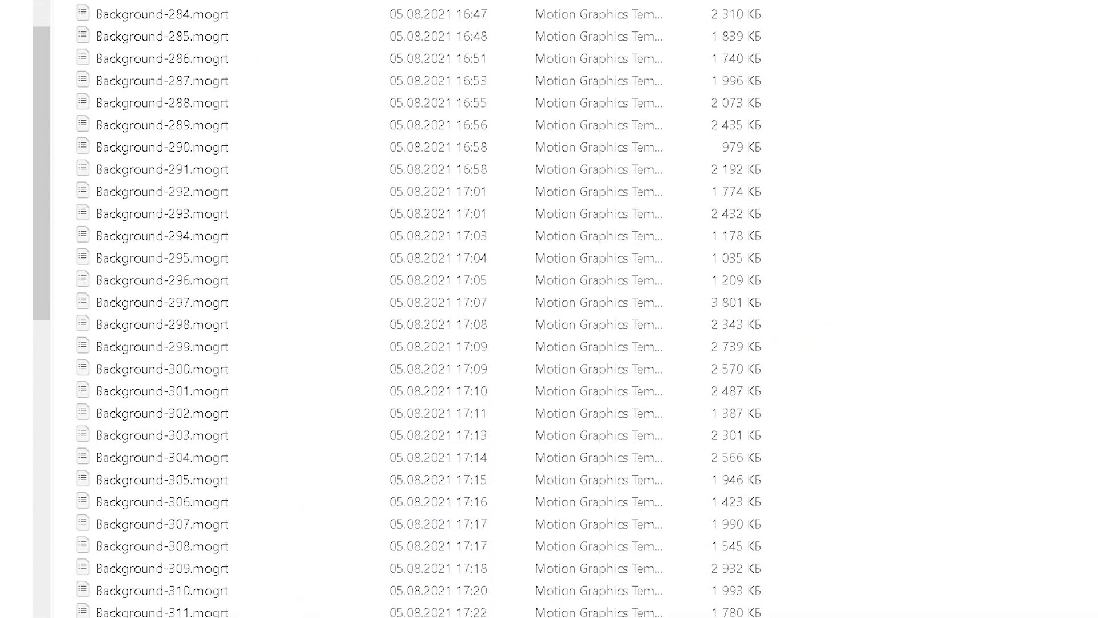
scroll(549, 309, "down", 3)
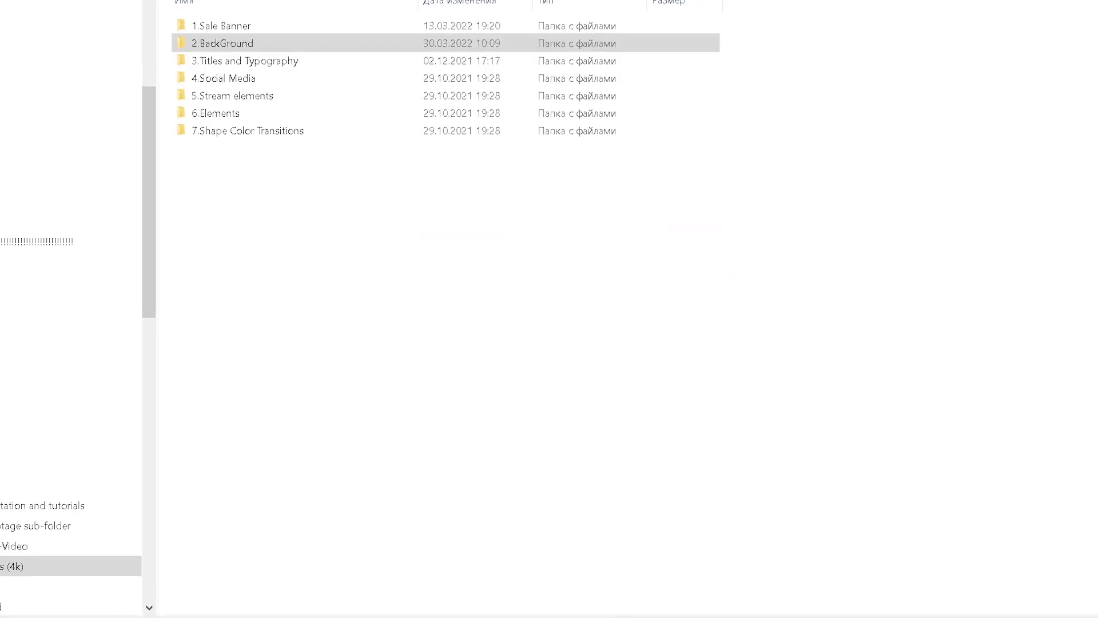
Look through the Sale Banner .mogrt files in the 1.Sale Banner folder and widen the name column.
double_click(220, 22)
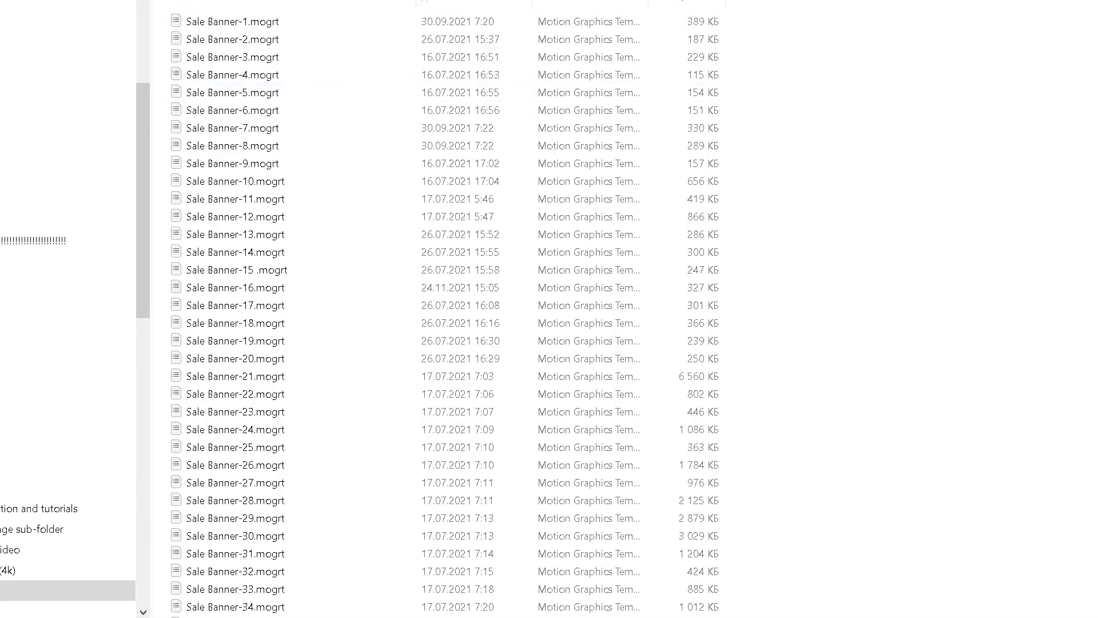
scroll(444, 309, "down", 20)
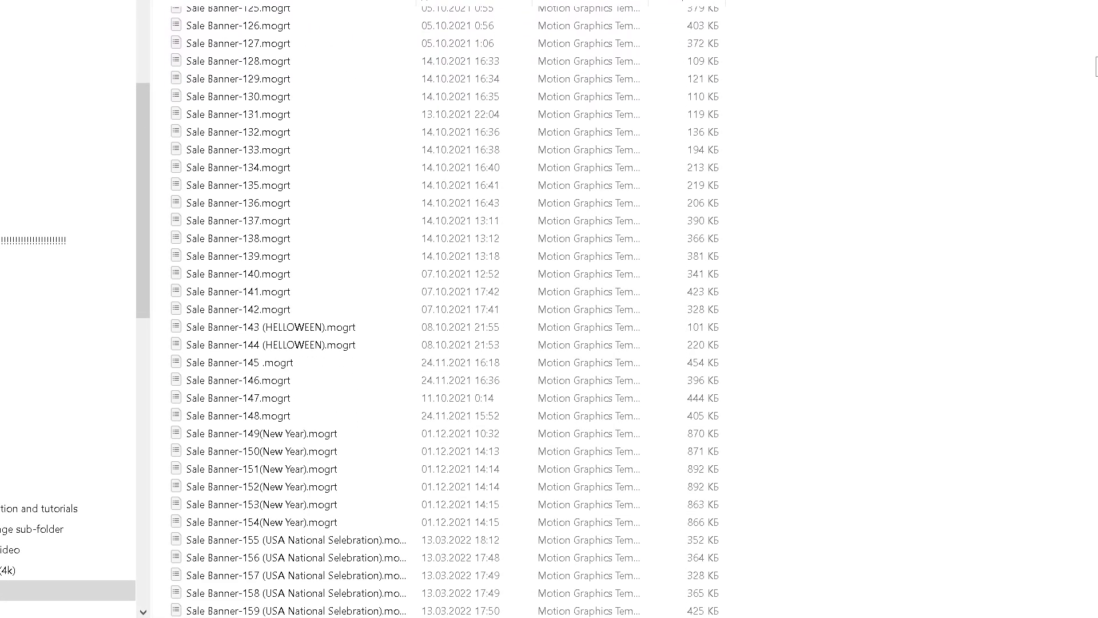
left_click_drag(416, 2, 571, 2)
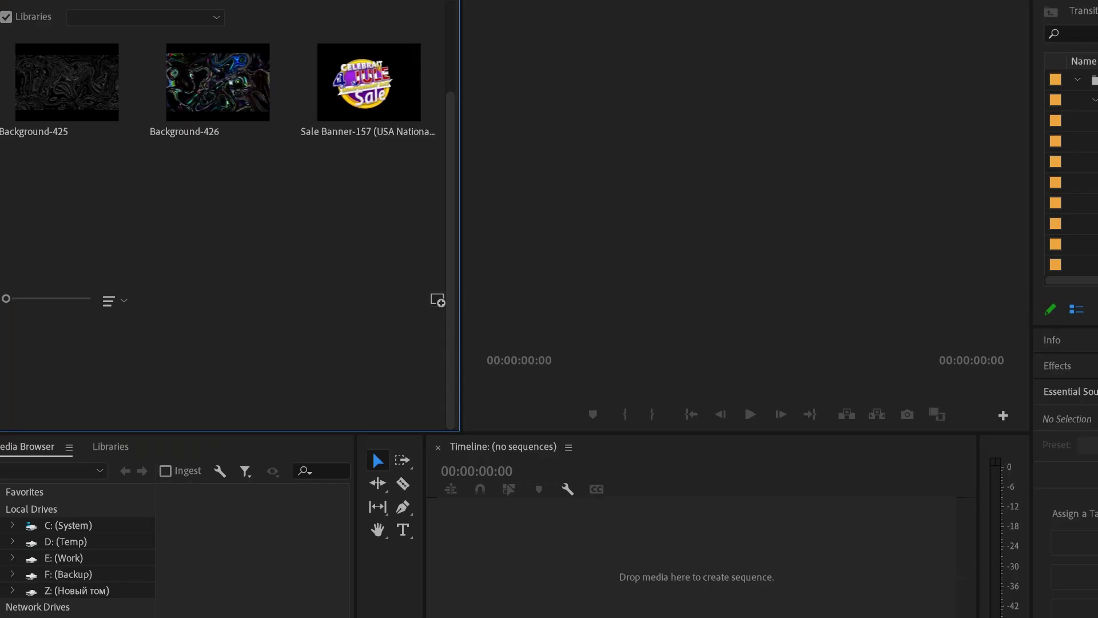
Place the Background-426 template at the start of track V1 in the Test sequence, matching the sequence settings to it, and view it at 00:00:27:00.
left_click(369, 85)
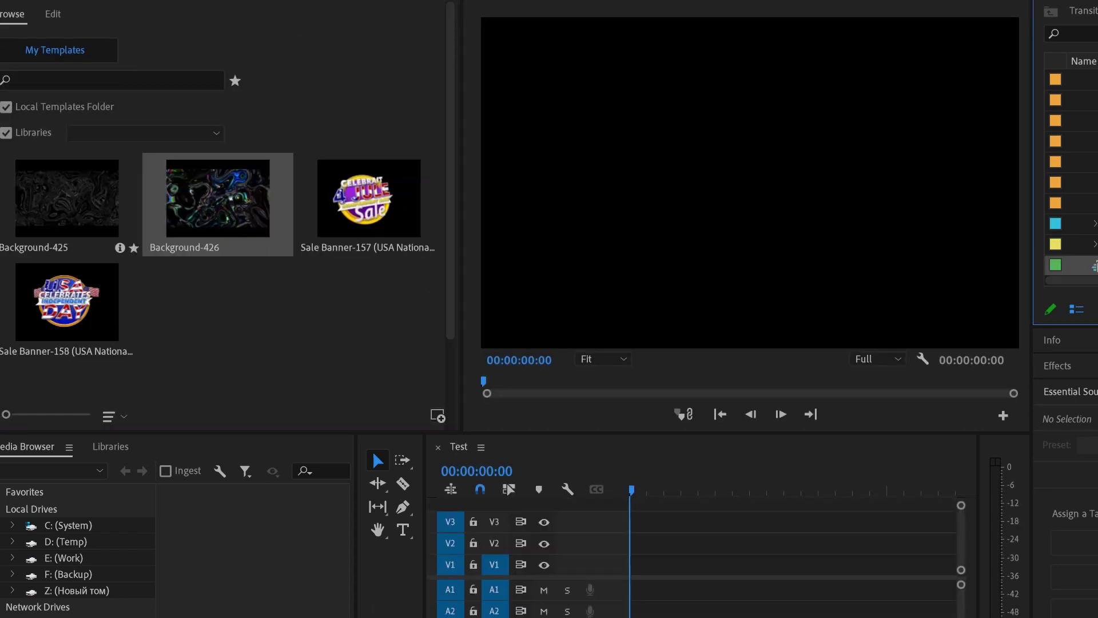
left_click_drag(218, 197, 656, 565)
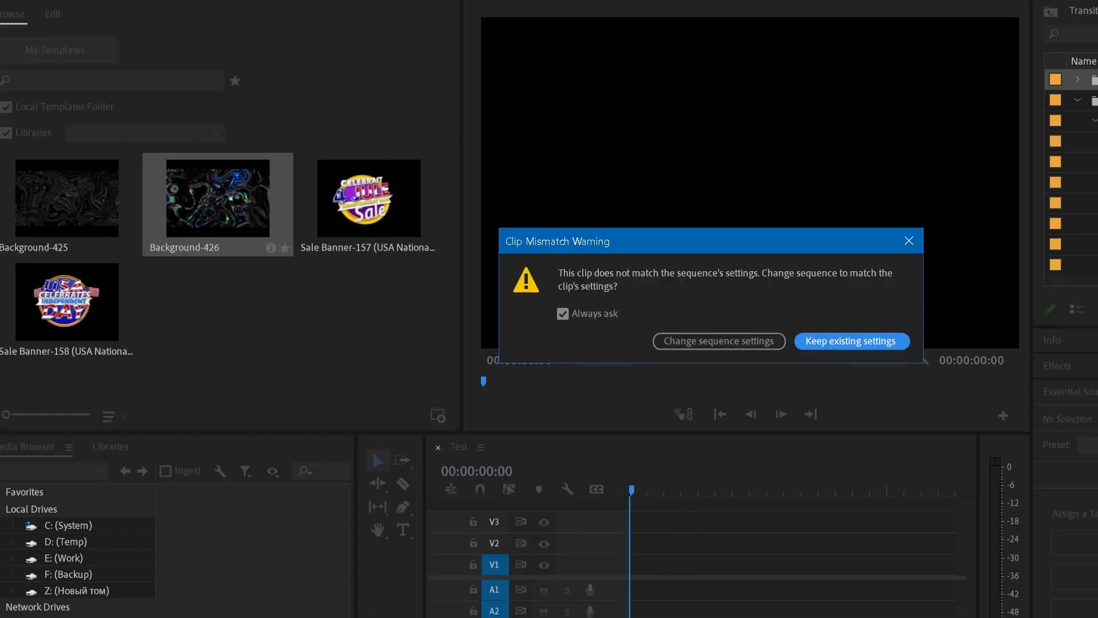
left_click(719, 341)
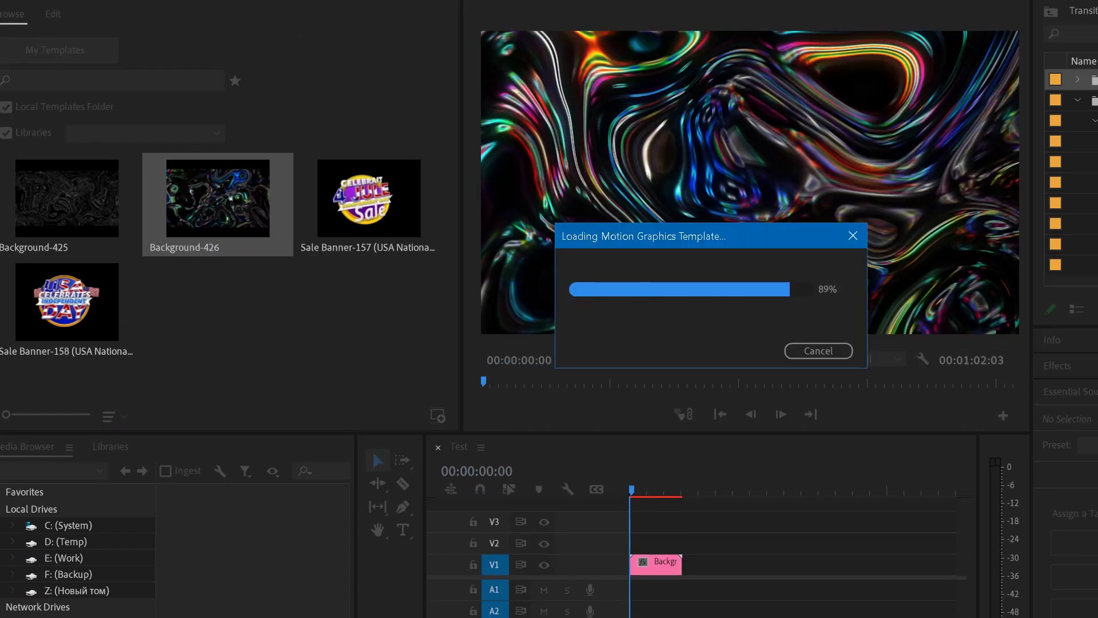
left_click_drag(632, 490, 653, 490)
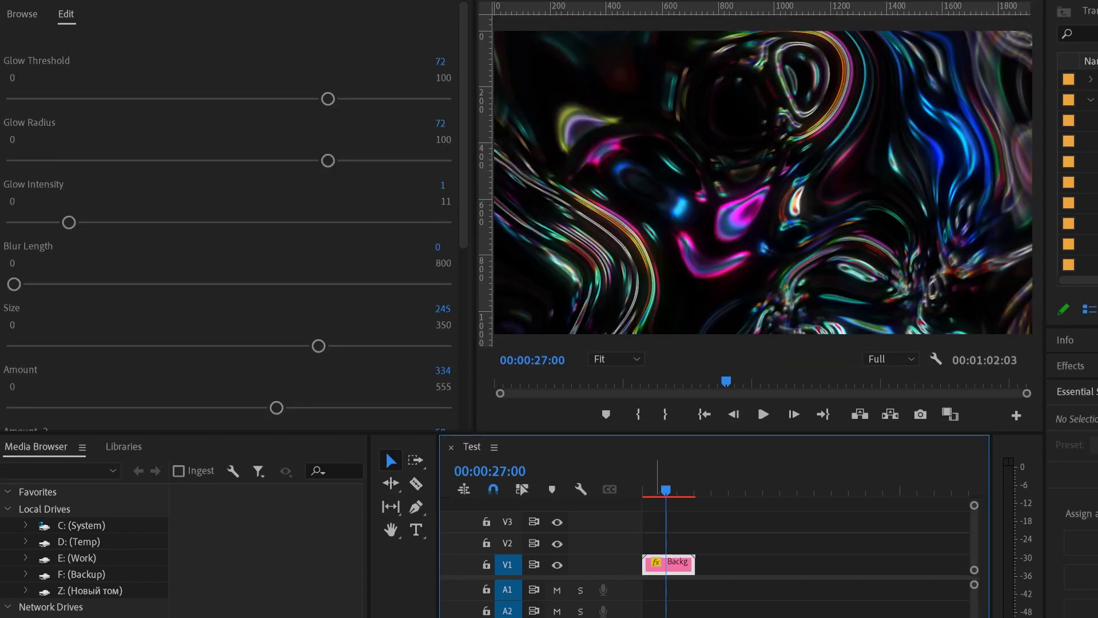
Set the Background-426 clip's scale to 50 and return to its template properties.
left_click(458, 2)
key("Return")
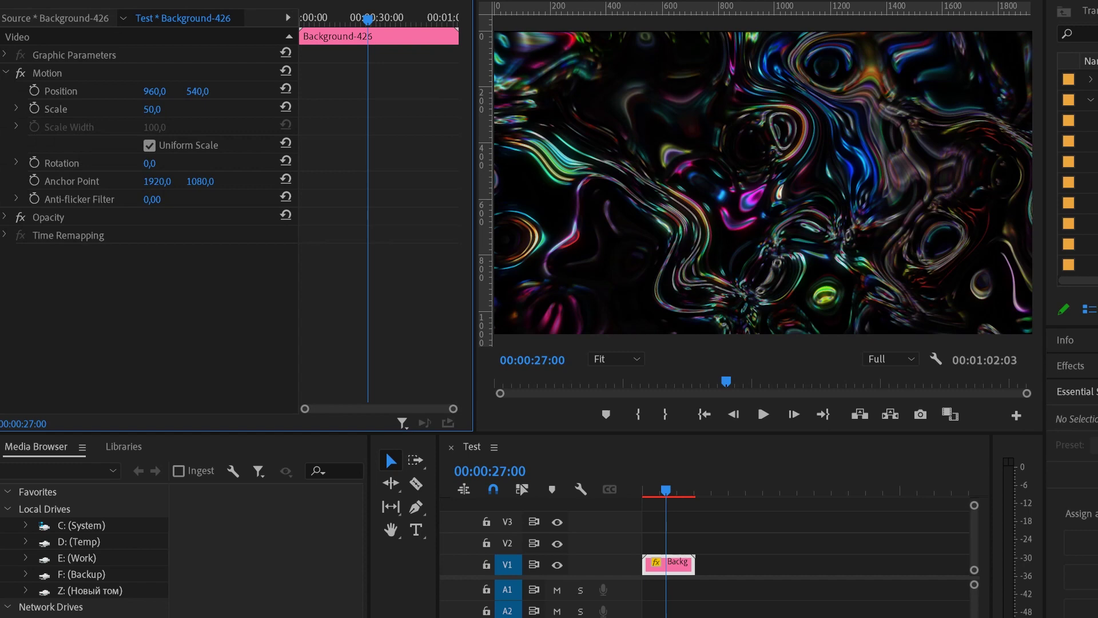
key("alt+w")
key("Up")
key("Return")
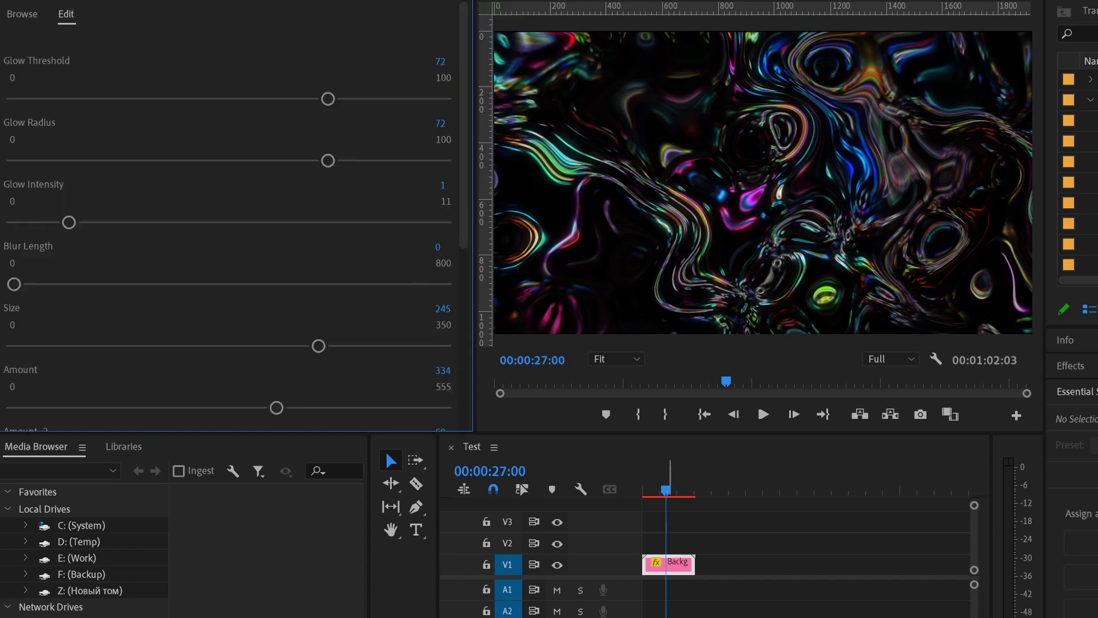
At 00:00:22:00, set the background template's Glow Threshold to 54 and Glow Radius to 68.
left_click(662, 490)
left_click(247, 99)
left_click(240, 161)
left_click_drag(240, 161, 307, 161)
mouse_move(68, 222)
left_mouse_down()
mouse_move(163, 223)
mouse_move(69, 222)
left_mouse_up()
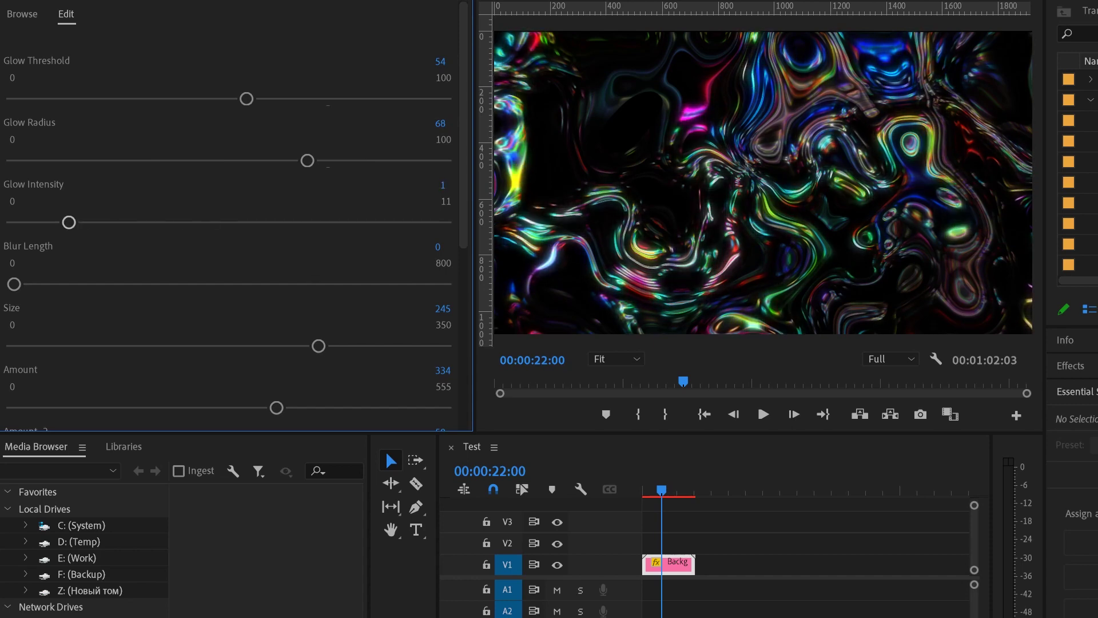
Try a larger Blur Length, return it to 0, and set the background's Size to 193 and Amount to 383.
left_click_drag(14, 283, 115, 284)
left_click_drag(58, 285, 14, 284)
left_click_drag(318, 346, 250, 346)
left_click_drag(277, 408, 271, 408)
scroll(271, 407, "down", 5)
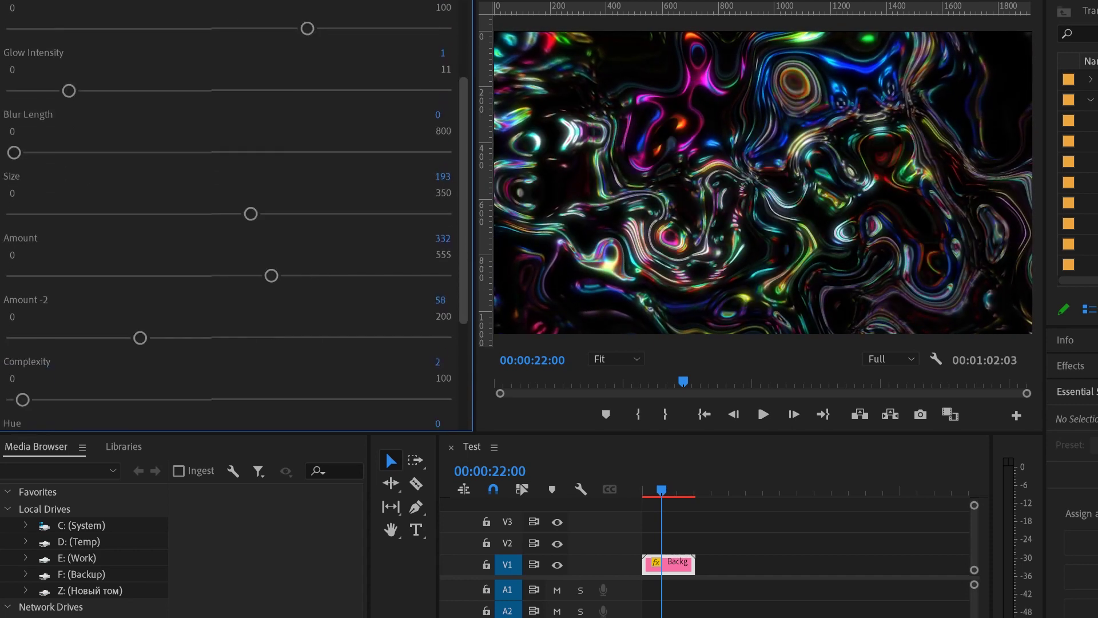
left_click_drag(271, 238, 311, 238)
Set the background's Complexity to 1, raise its Hue and lower its Contrast.
scroll(310, 238, "down", 4)
mouse_move(22, 214)
left_mouse_down()
mouse_move(99, 214)
mouse_move(20, 213)
left_mouse_up()
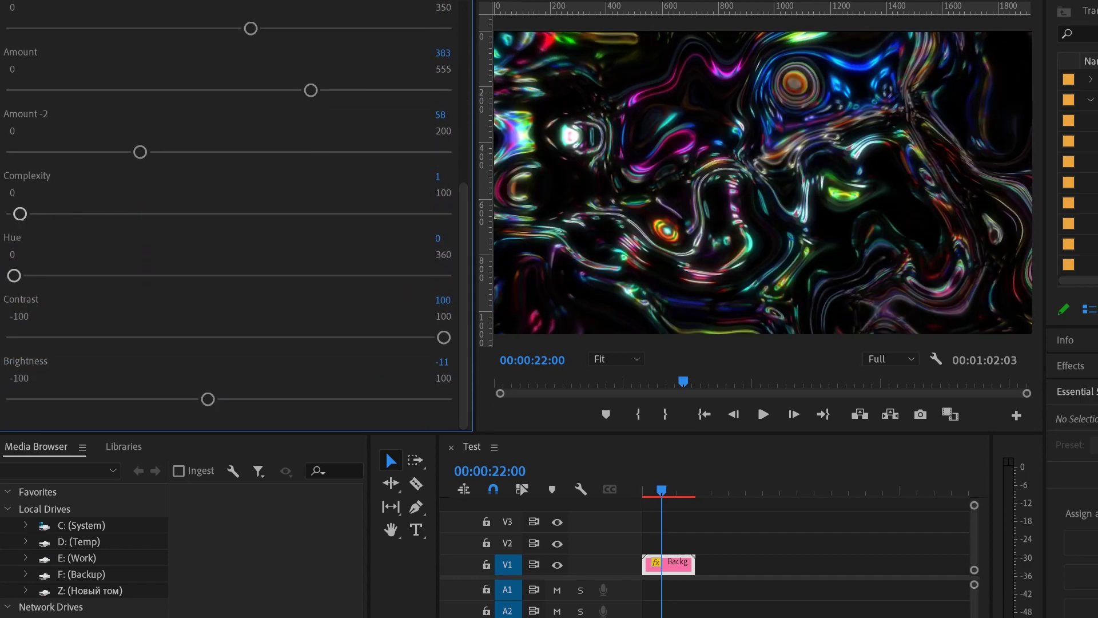
left_click_drag(14, 276, 444, 275)
left_click_drag(444, 337, 363, 337)
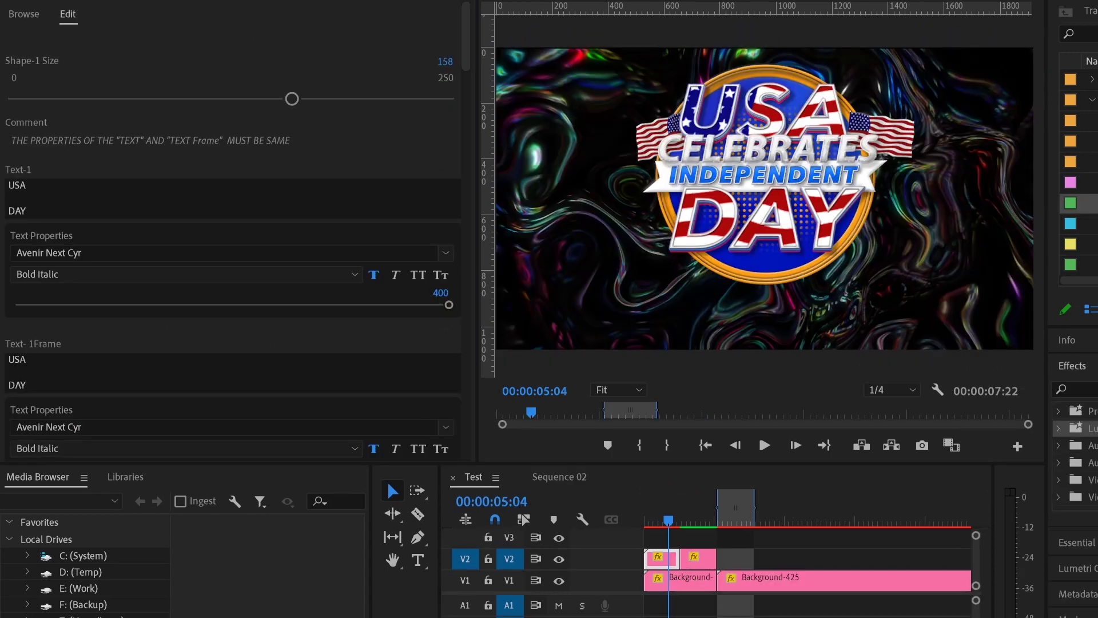
Set the Text-1 Frame's font style to Heavy and enlarge the program preview to 100% around the banner.
left_click(354, 449)
left_click(309, 412)
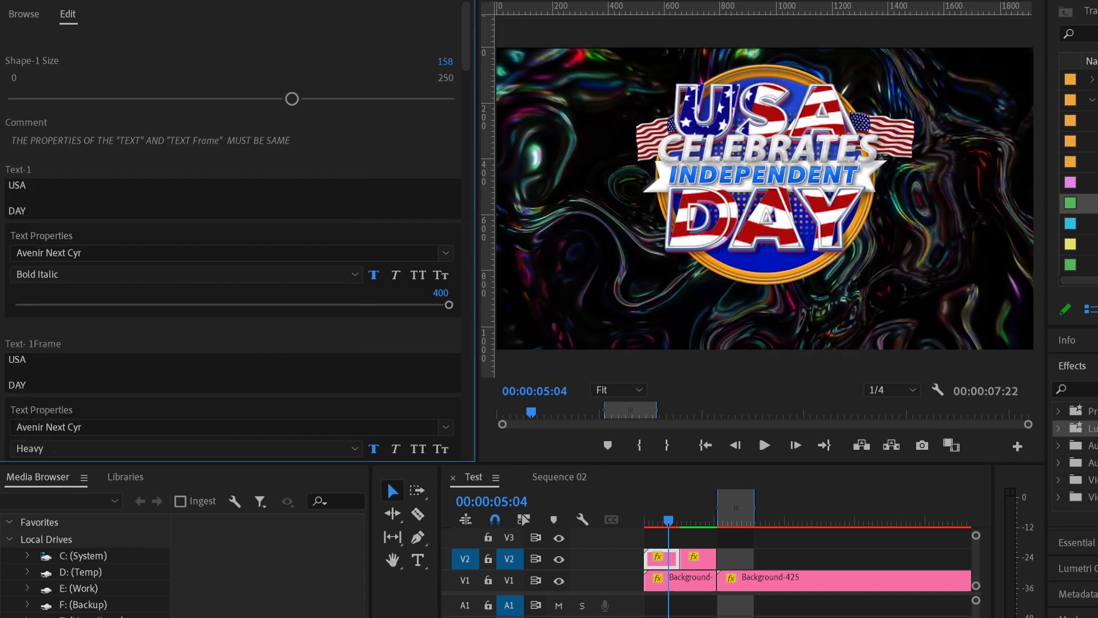
left_click(619, 391)
left_click(616, 503)
left_click_drag(1028, 192, 1028, 149)
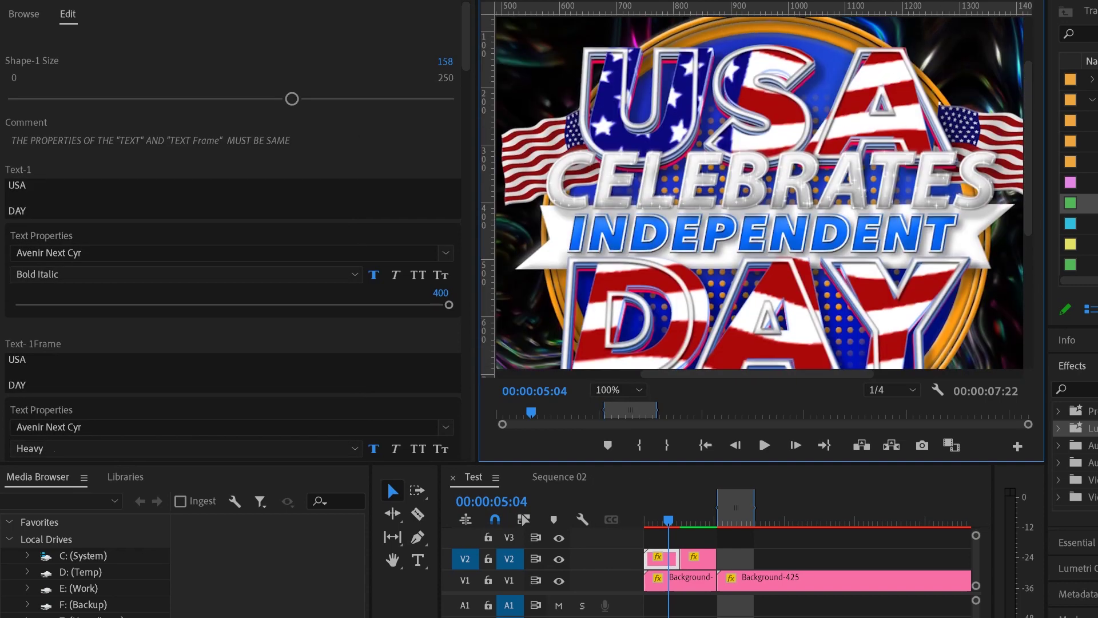
Set Text-1's font style to Heavy to match its frame, leaving the text content as it is.
left_click(183, 274)
left_click(40, 556)
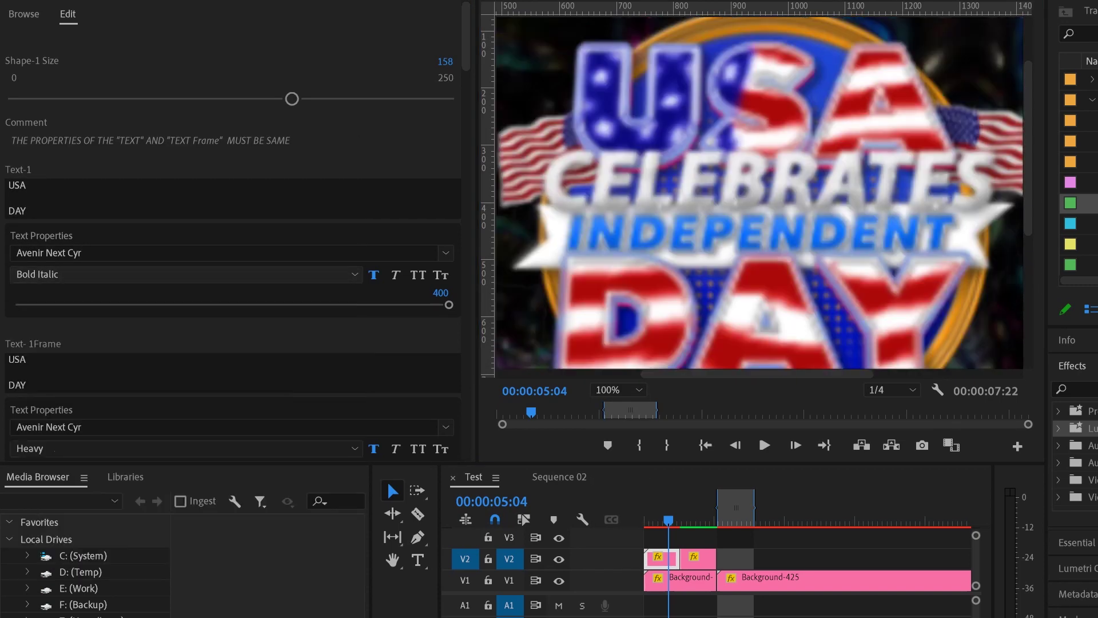
left_click(223, 198)
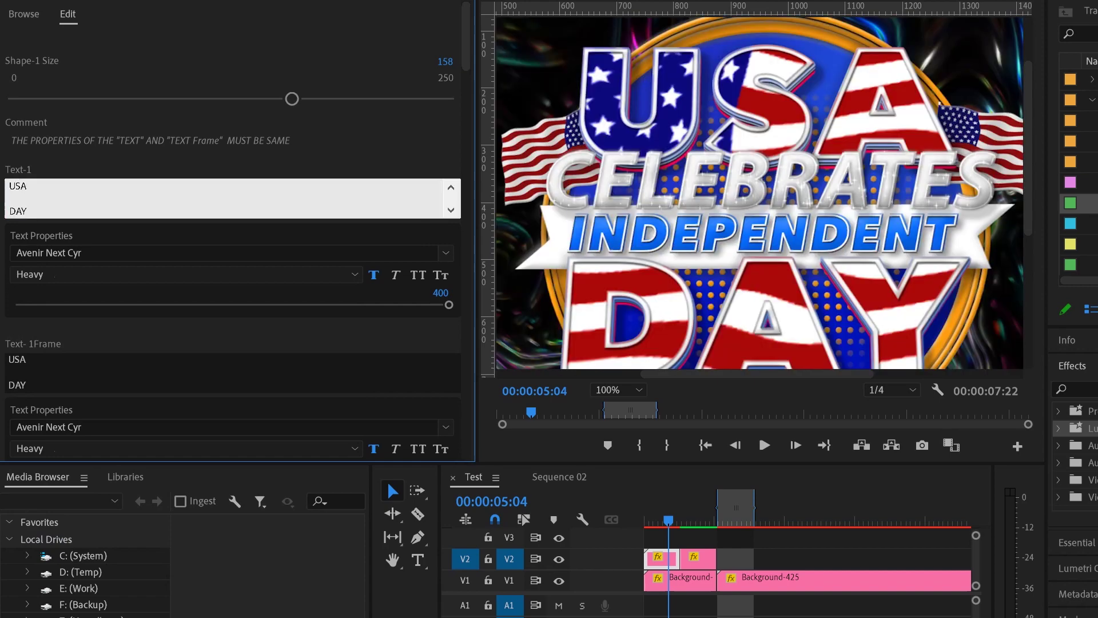
left_click(223, 372)
left_click(28, 186)
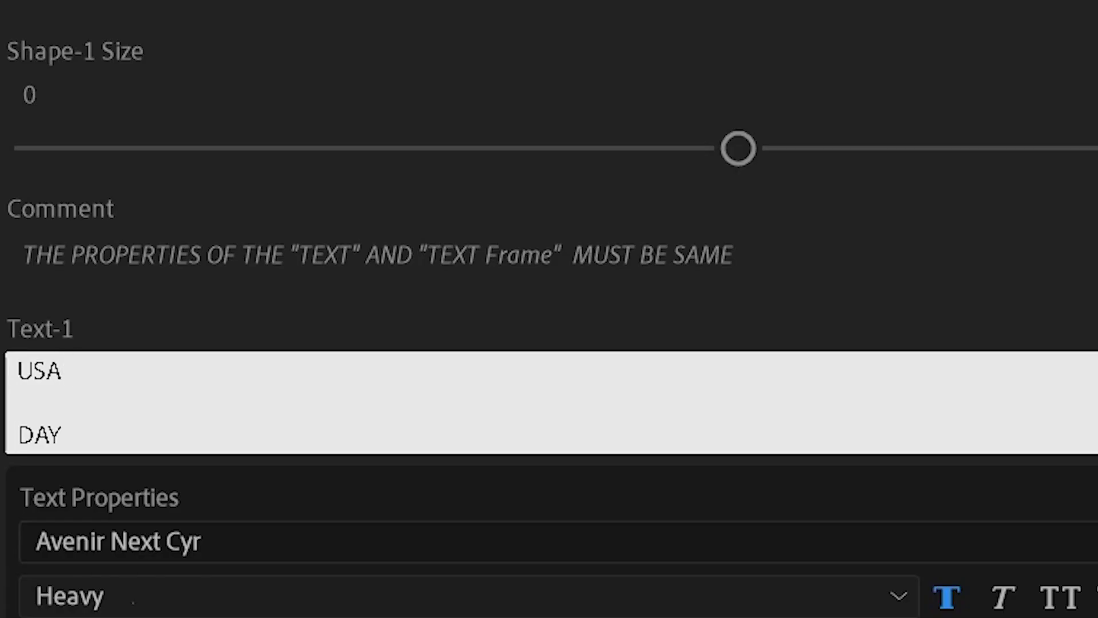
key("Escape")
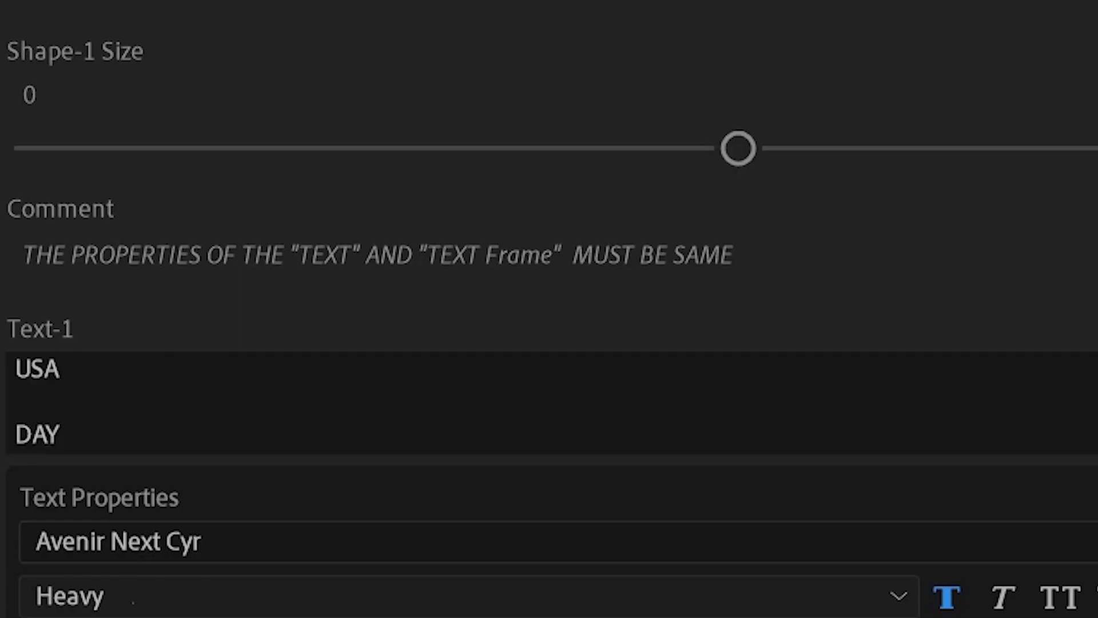
Look through the Sale Banner template's remaining size, opacity, color and text properties.
scroll(228, 229, "down", 20)
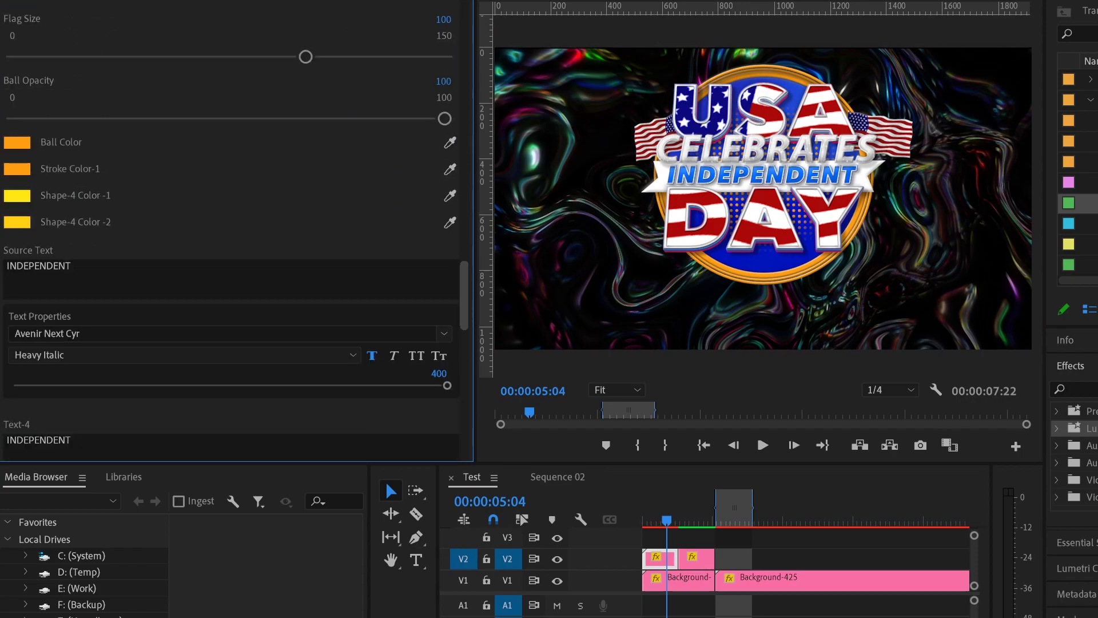
scroll(235, 228, "down", 10)
scroll(234, 229, "up", 12)
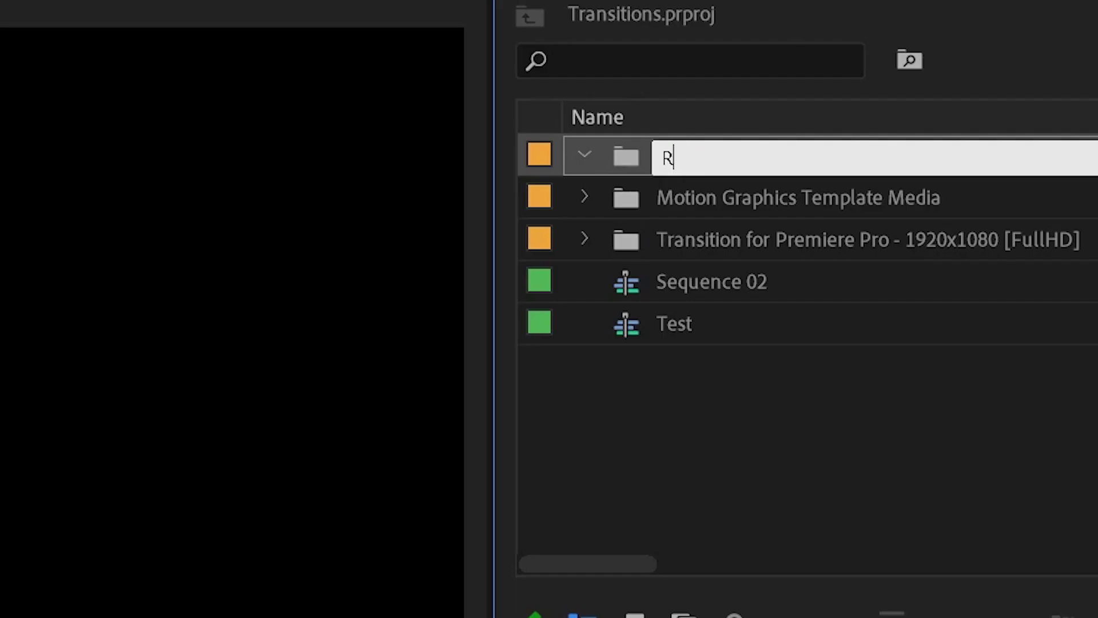
Rename the first bin in the Transitions.prproj project.
key("Return")
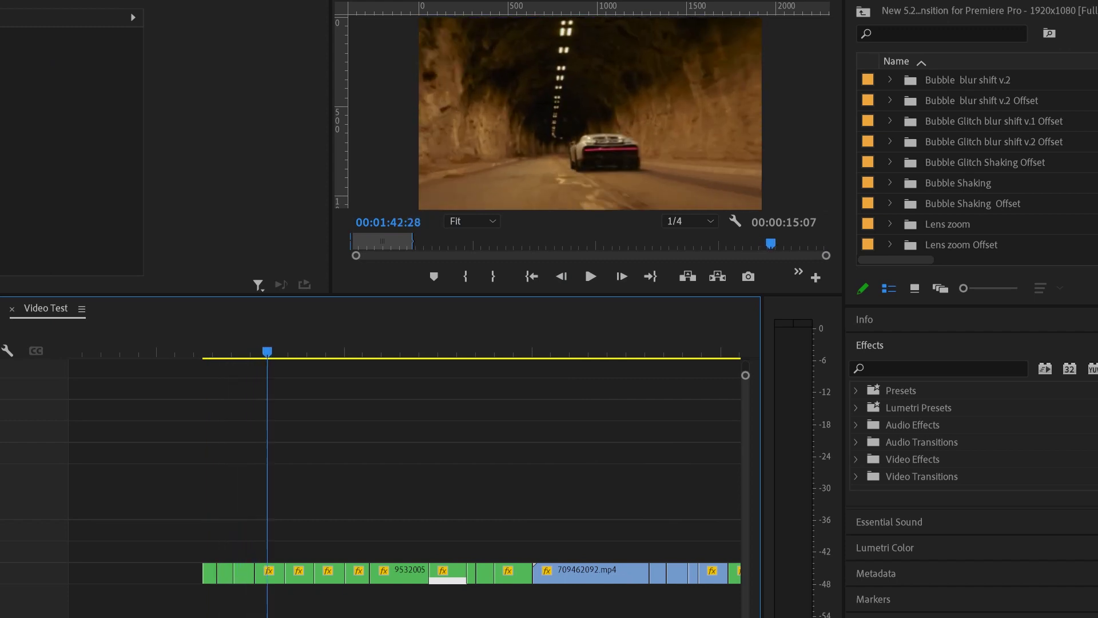
Place the 123-3. Linear Shift down FAST transition over the first cut of the Video Test sequence, move it up one track and preview it.
left_click_drag(319, 352, 276, 352)
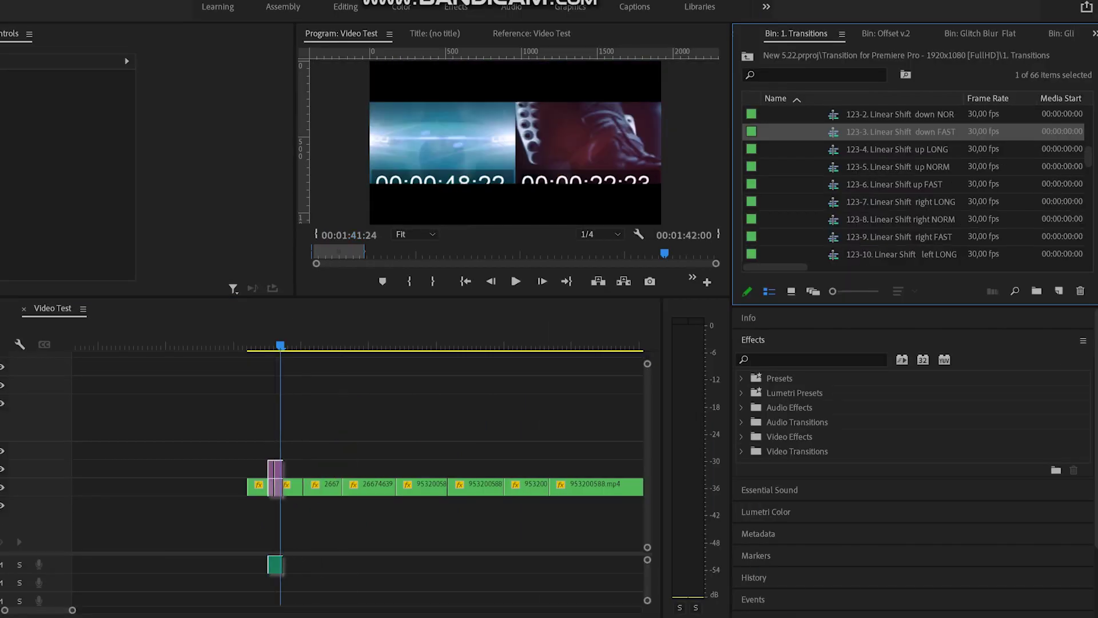
left_click_drag(275, 487, 273, 469)
left_click(263, 346)
left_click_drag(267, 345, 291, 346)
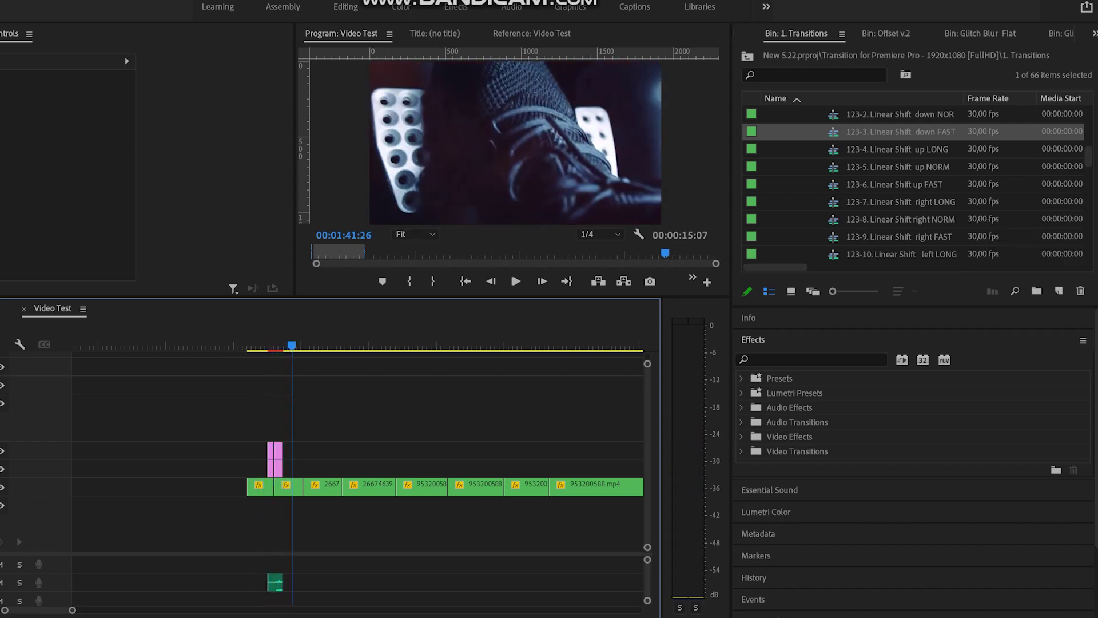
Place the 123-9. Linear Shift right FAST transition over the second cut of the Video Test sequence and preview it.
left_click_drag(901, 236, 398, 400)
left_click_drag(305, 460, 309, 461)
left_click_drag(292, 346, 299, 346)
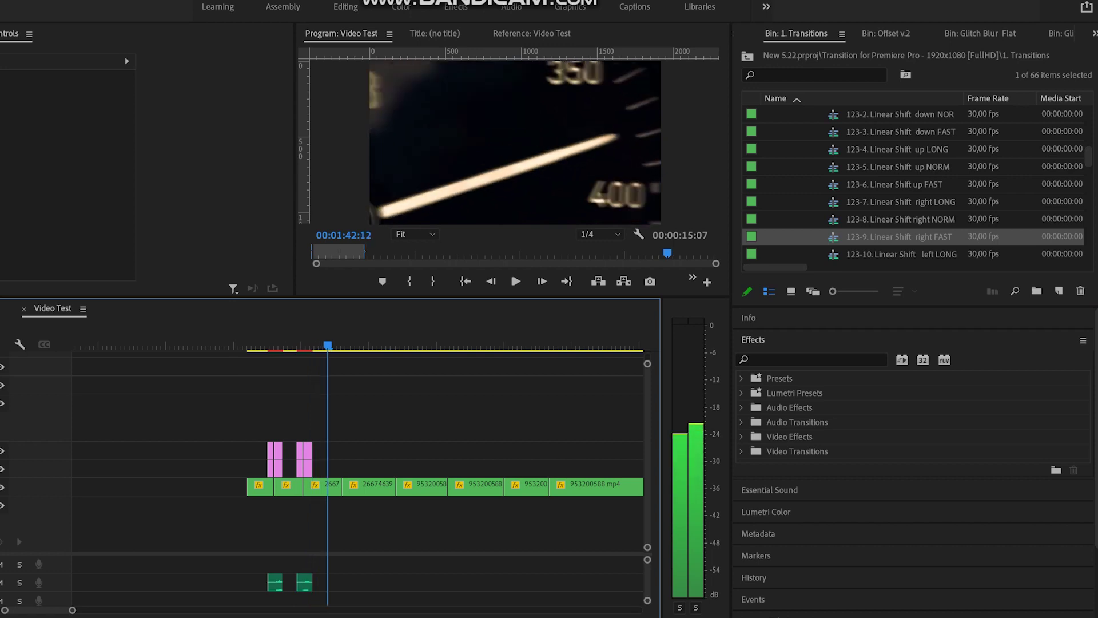
Find 10-13.Basic zoom v.1 FAST in the Basic zoom bin, place it over the third cut and play it.
left_click_drag(1088, 157, 1088, 116)
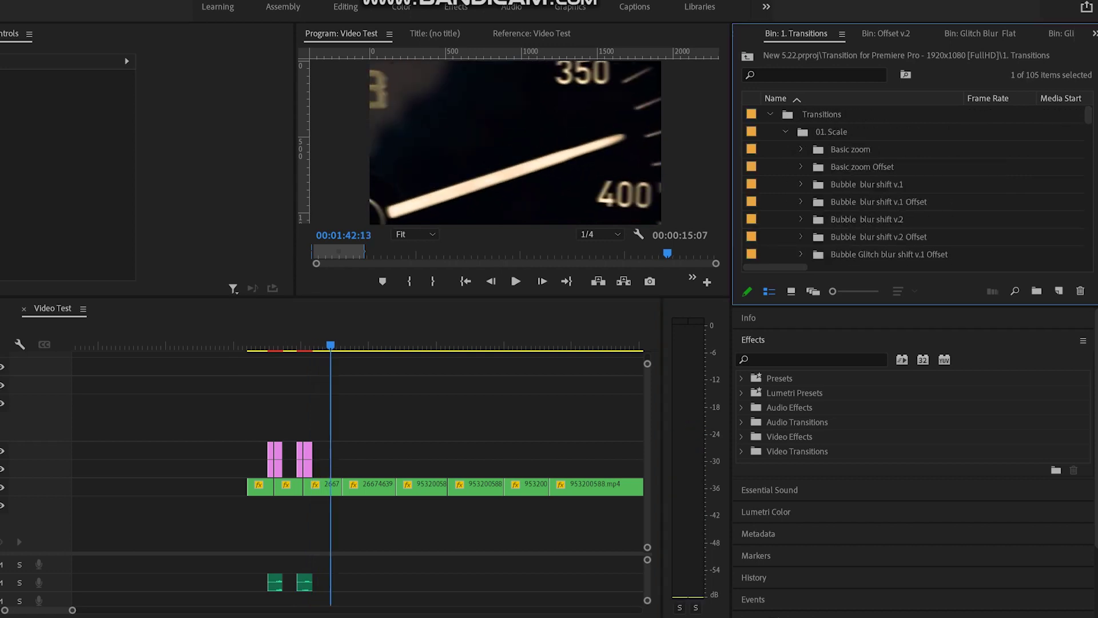
left_click(801, 149)
scroll(950, 223, "down", 1)
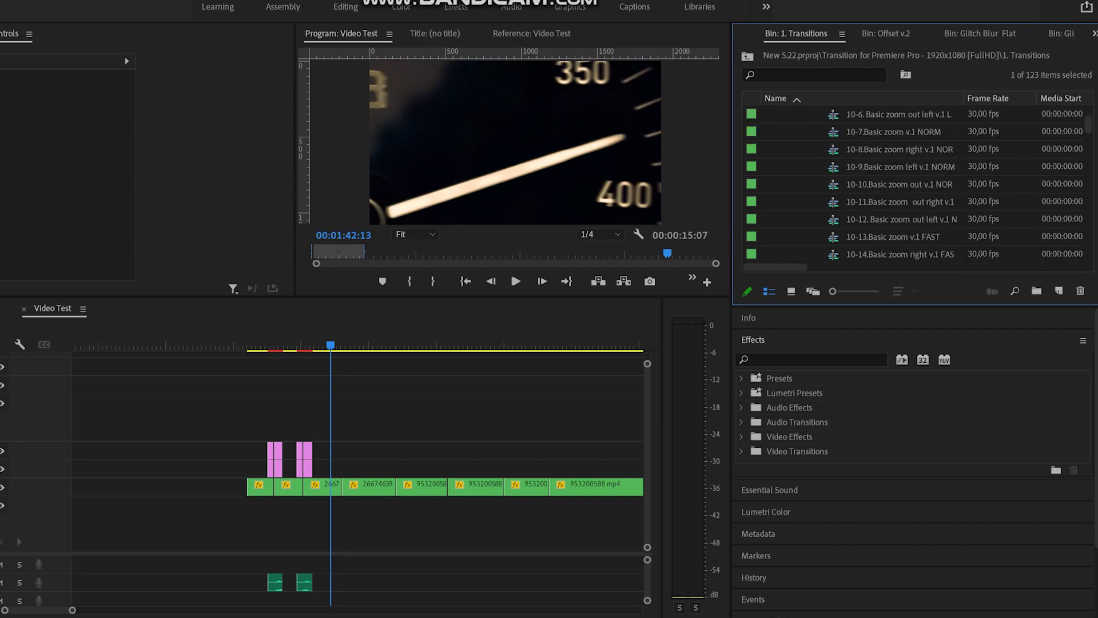
left_click_drag(901, 236, 351, 426)
key("space")
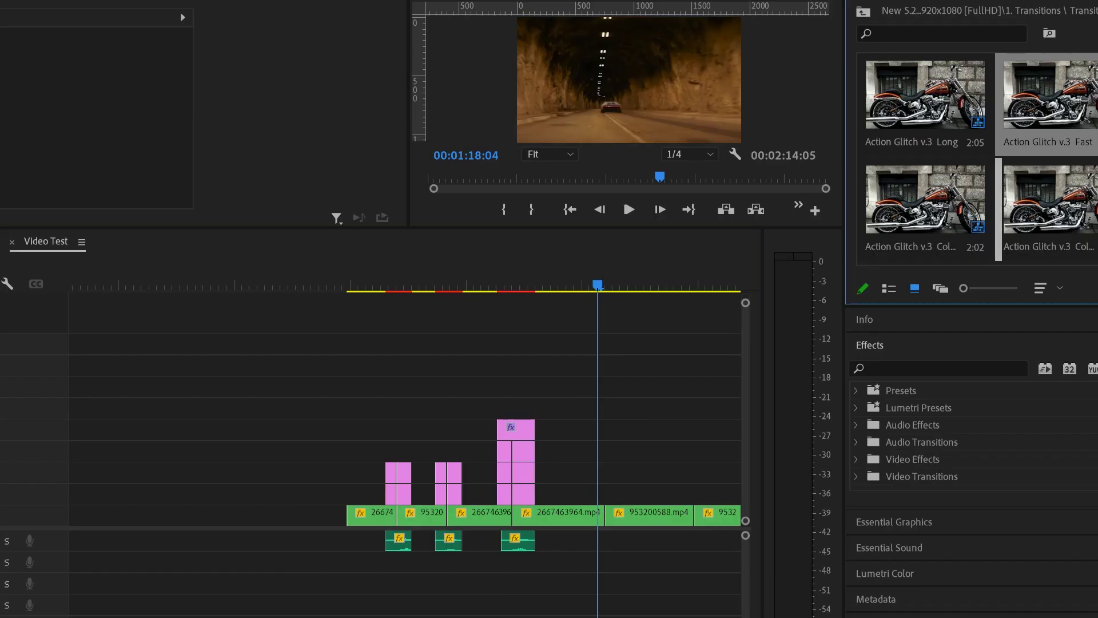
Place the Action Glitch v.3 Fast transition over the cut between 2667463964.mp4 and 953200588.mp4 and play it back.
left_click_drag(1049, 103, 634, 462)
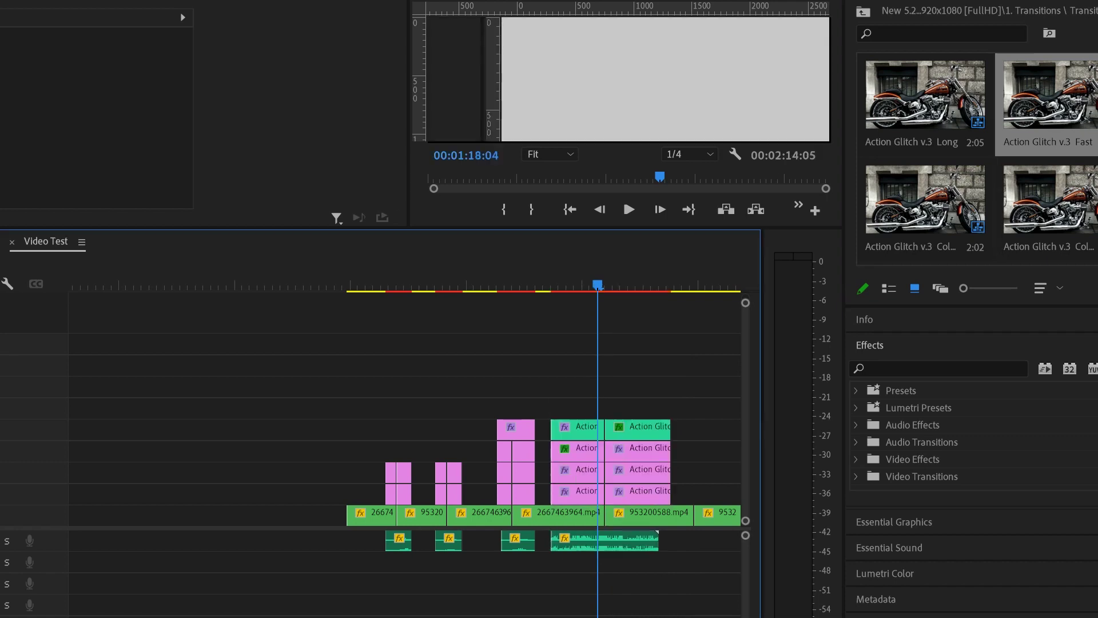
left_click_drag(591, 286, 548, 287)
key("space")
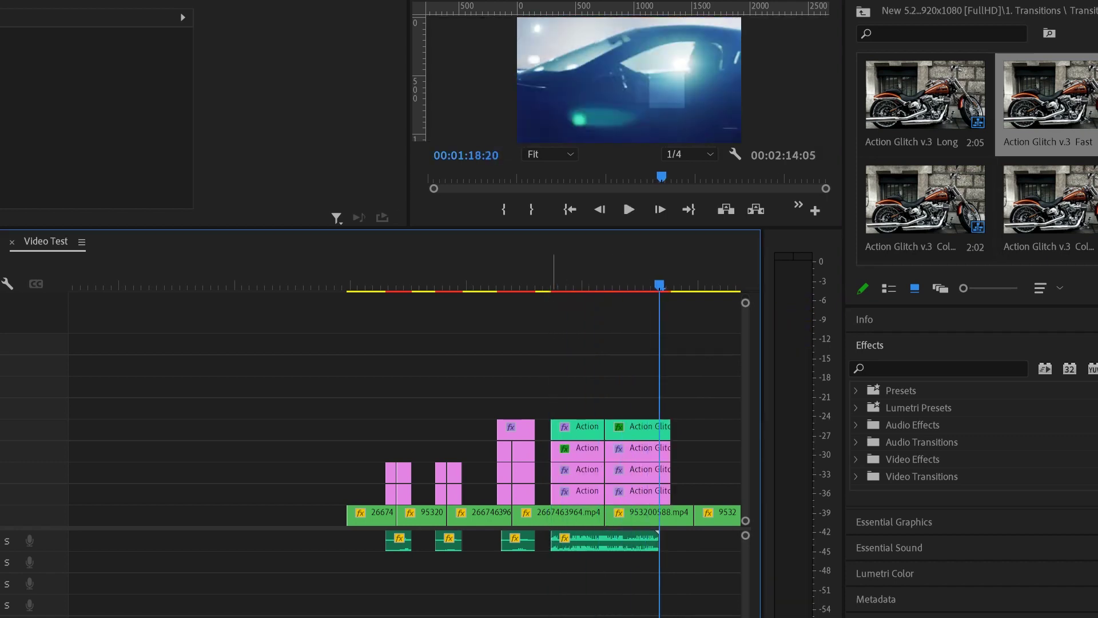
key("space")
key("space")
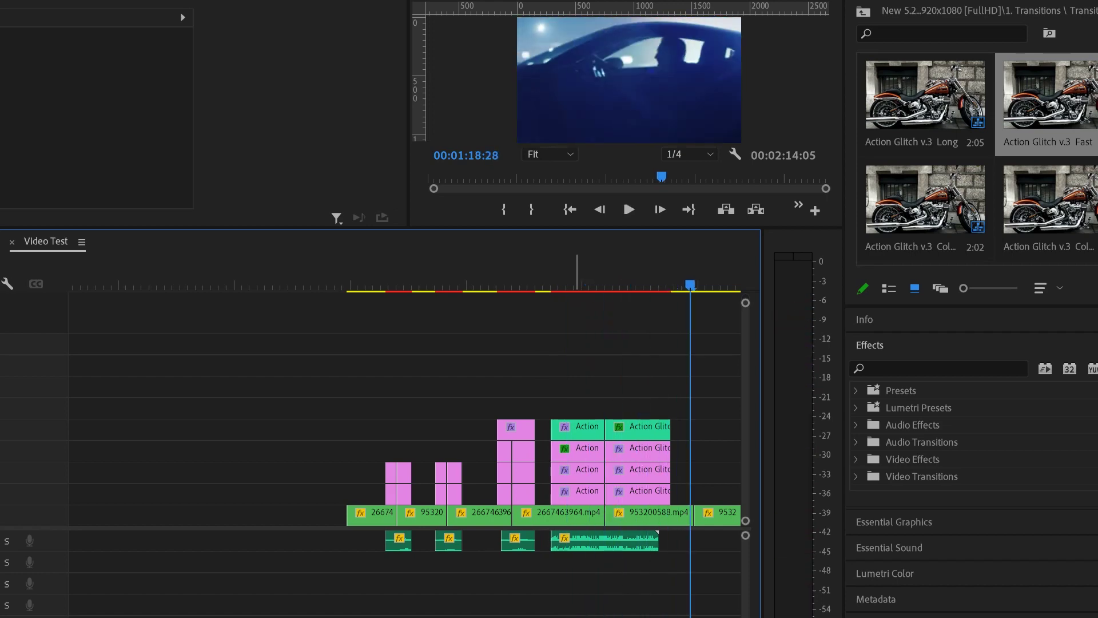
key("space")
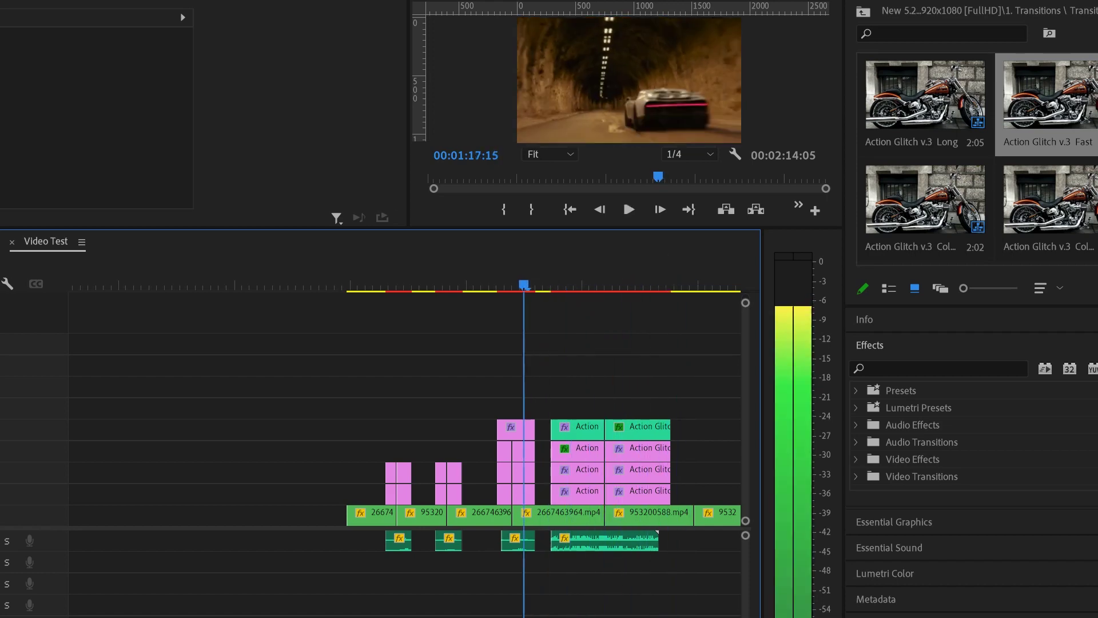
key("space")
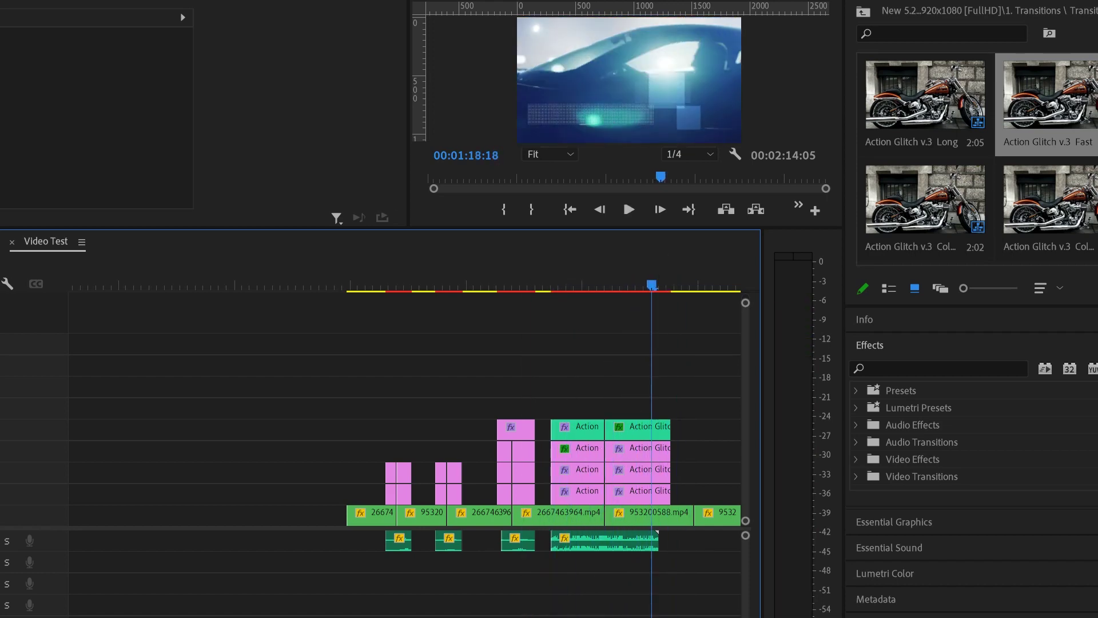
key("space")
key("space")
Open the Offset v.2 bin of the transition pack and show its sequences as a list.
left_click(863, 11)
double_click(955, 140)
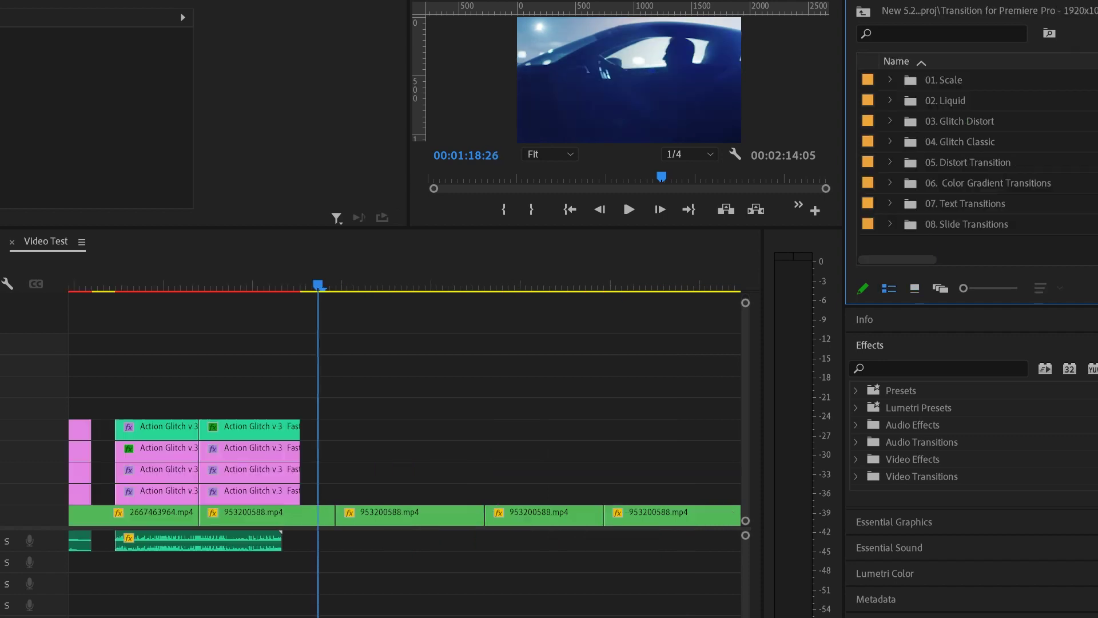
scroll(972, 162, "down", 3)
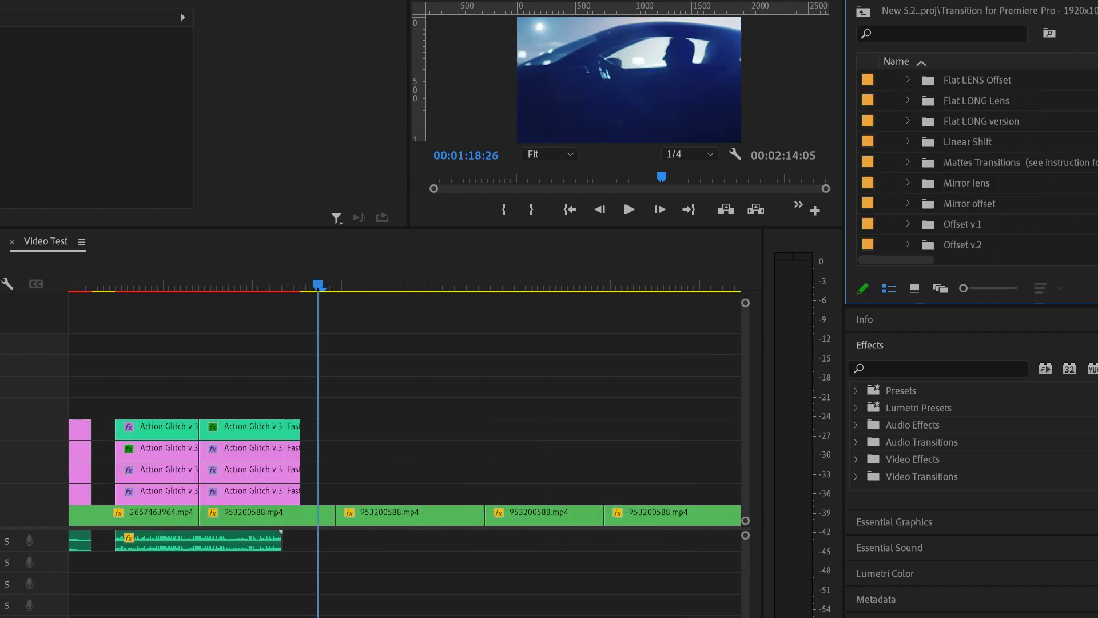
scroll(967, 184, "down", 3)
double_click(963, 184)
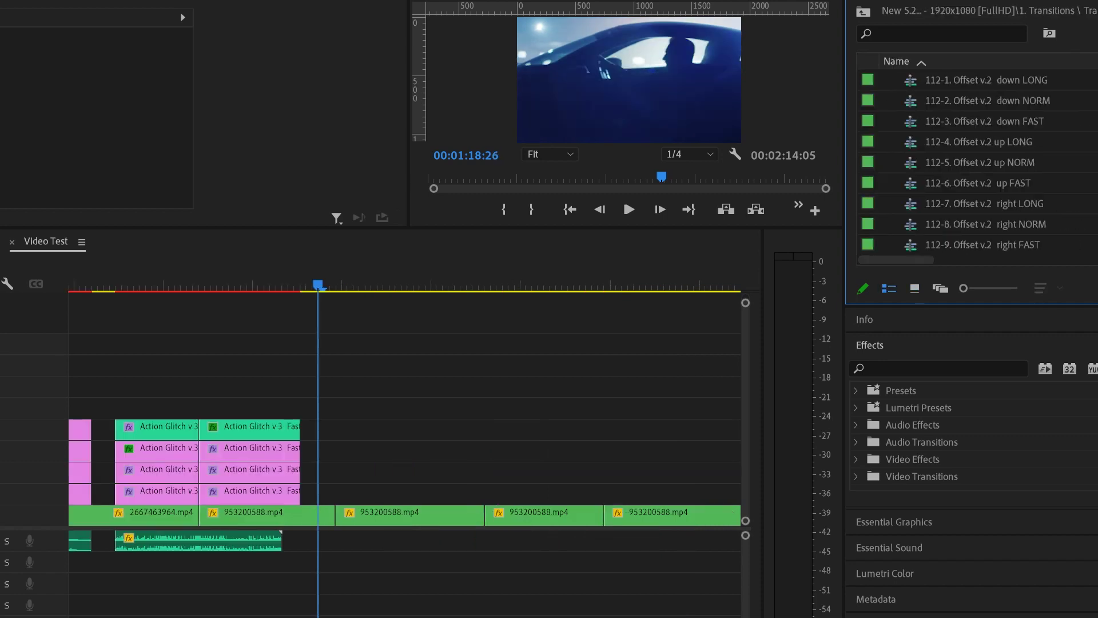
left_click(914, 287)
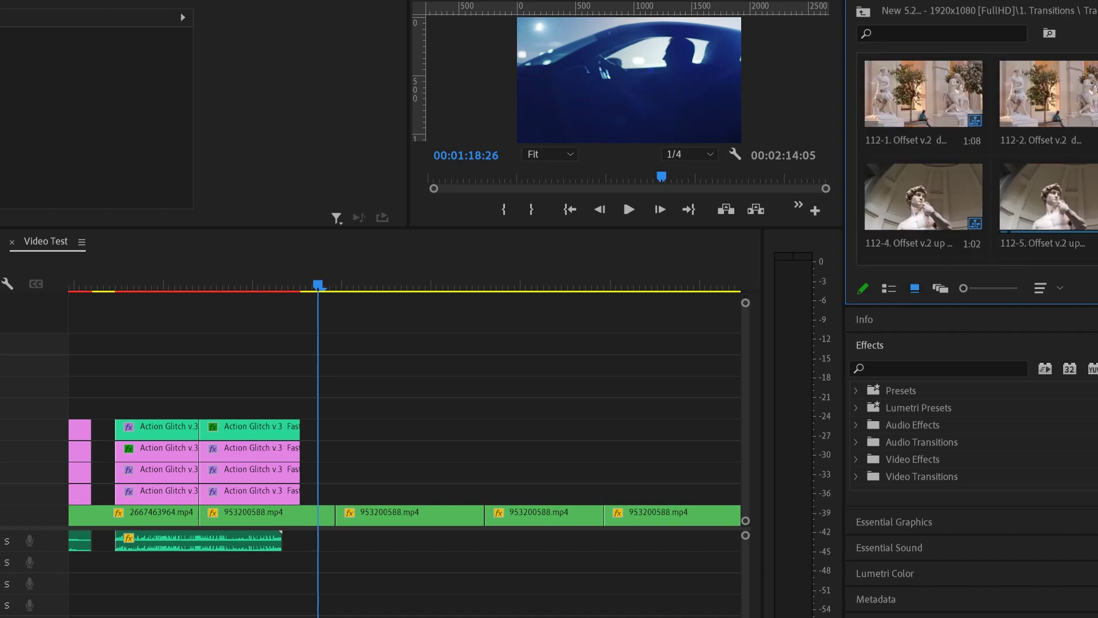
left_click(889, 288)
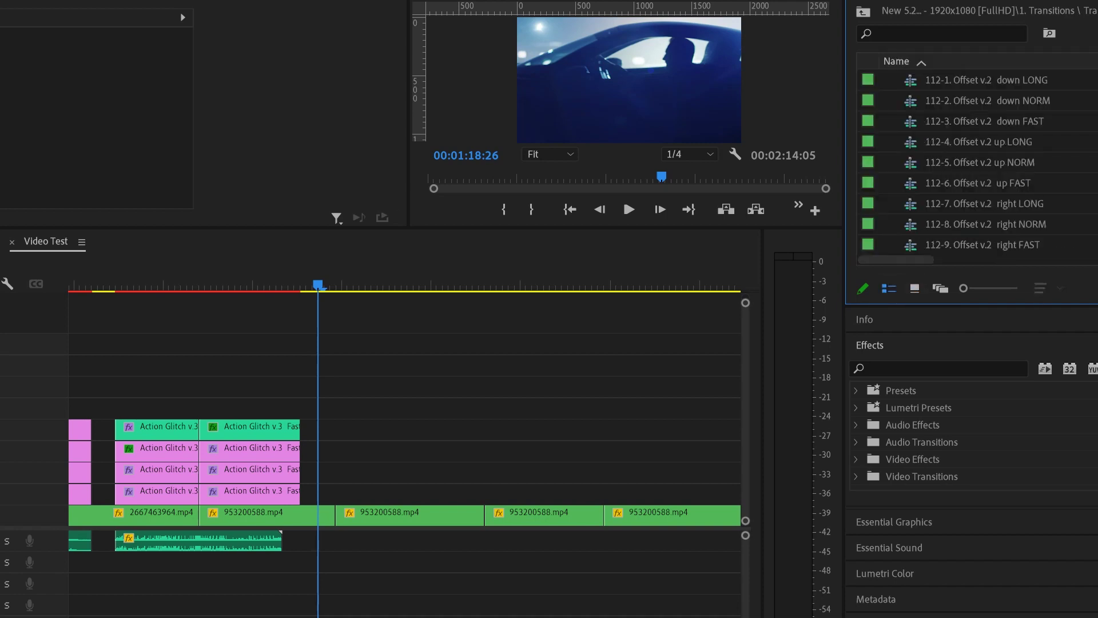
Place 112-9. Offset v.2 right FAST over the next cut after the Action Glitch transition and play it back.
left_click_drag(981, 244, 366, 483)
key("space")
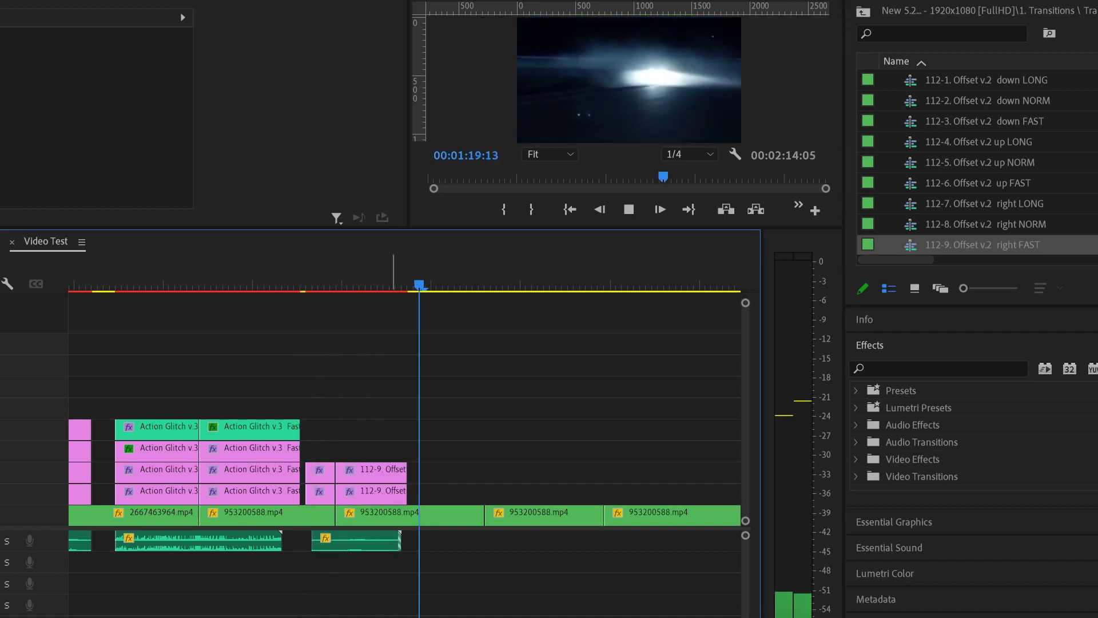
left_click_drag(395, 285, 311, 285)
key("space")
left_click_drag(424, 284, 302, 285)
key("space")
key("space")
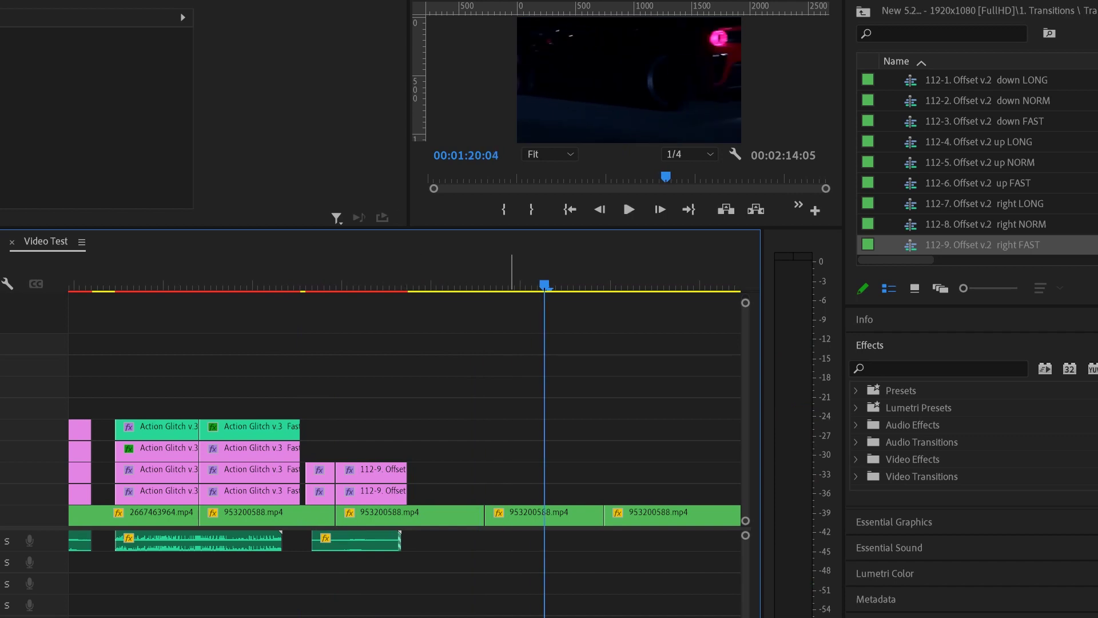
key("j")
key("k")
Find 111-9. Offset v.1 right FAST in the Offset v.1 bin and place it over the following cut.
left_click(863, 11)
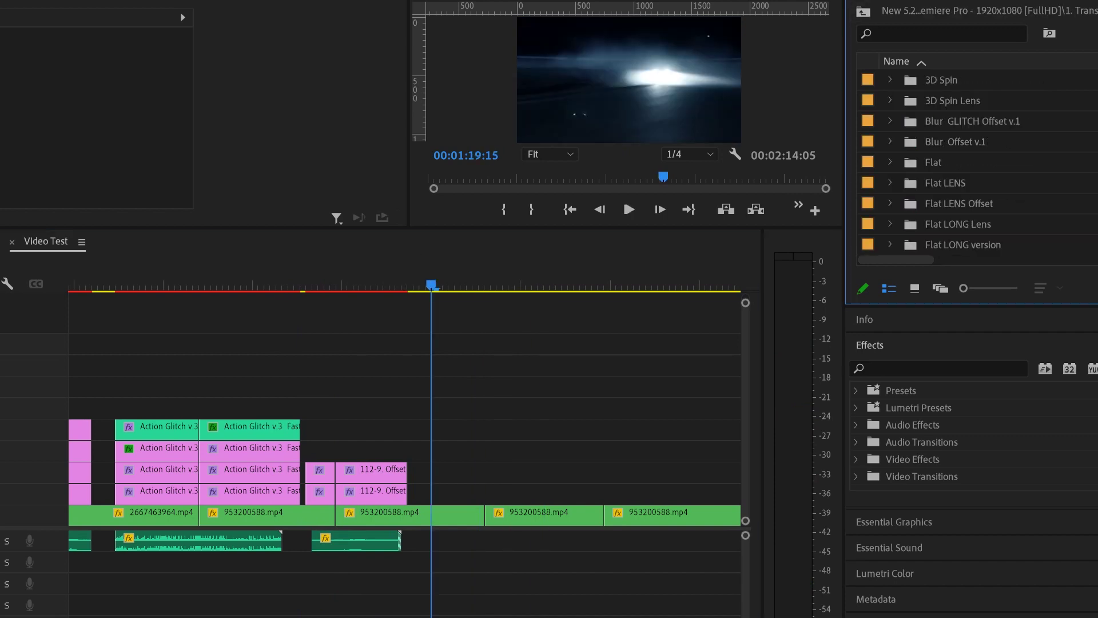
scroll(973, 163, "down", 5)
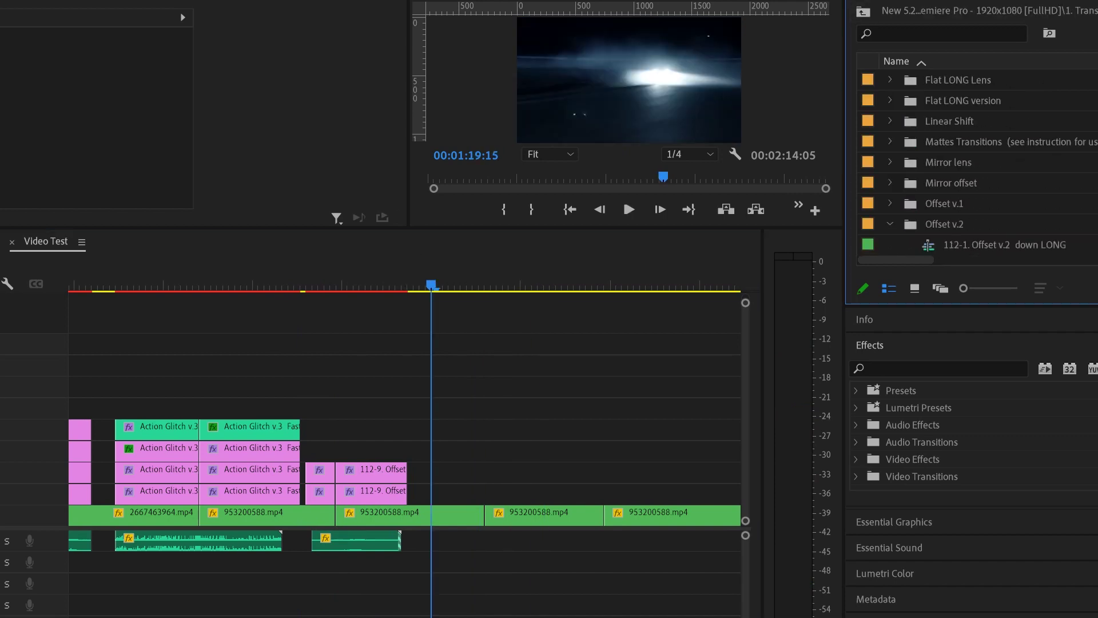
scroll(973, 163, "down", 1)
left_click_drag(995, 203, 505, 493)
Play the Offset v.1 transition back several times from just before its start.
key("space")
key("space")
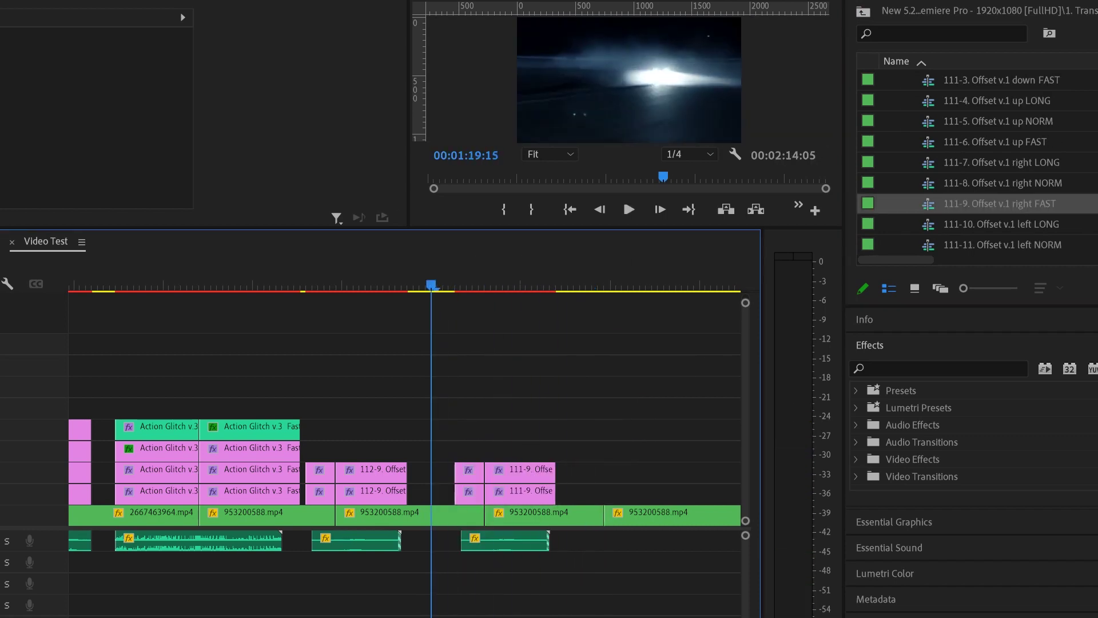
key("space")
left_click_drag(544, 285, 491, 285)
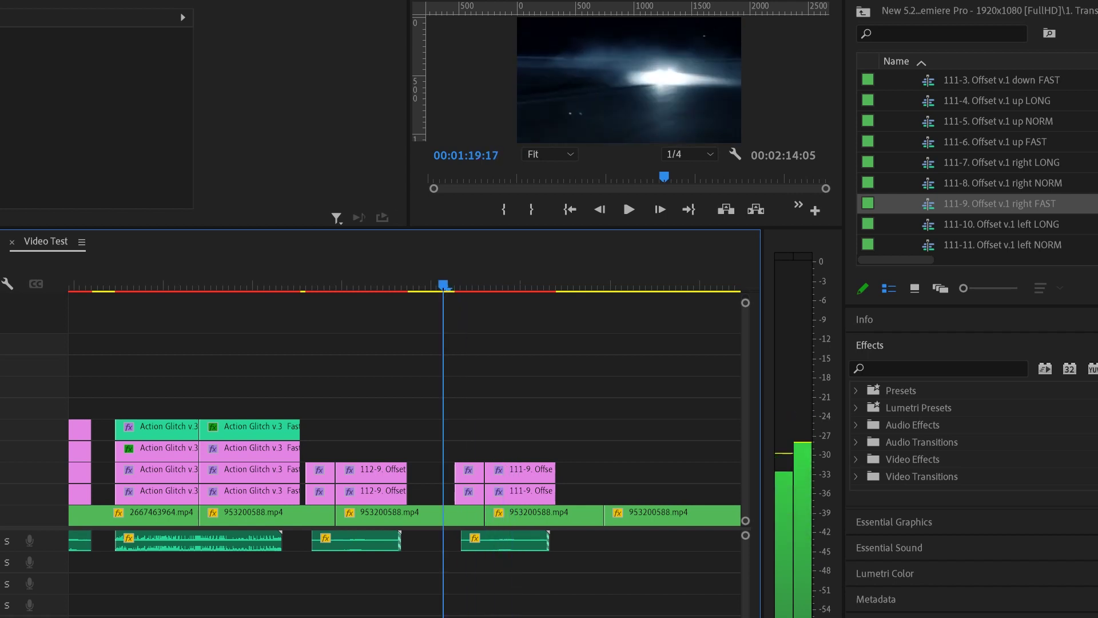
key("space")
key("space")
left_click_drag(633, 286, 428, 286)
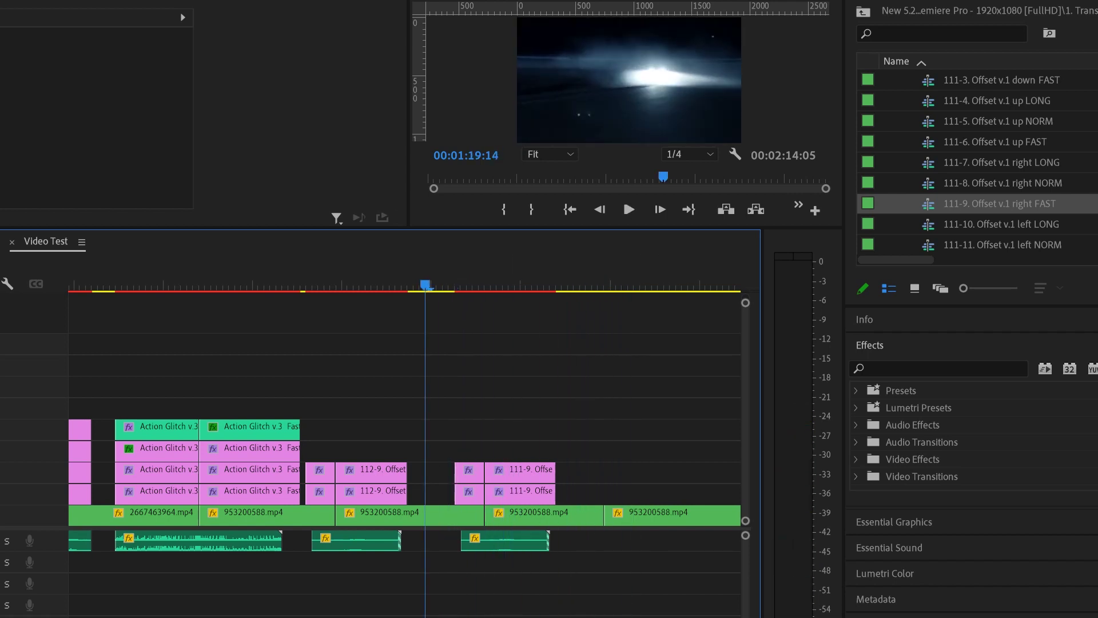
key("space")
key("space")
left_click(863, 11)
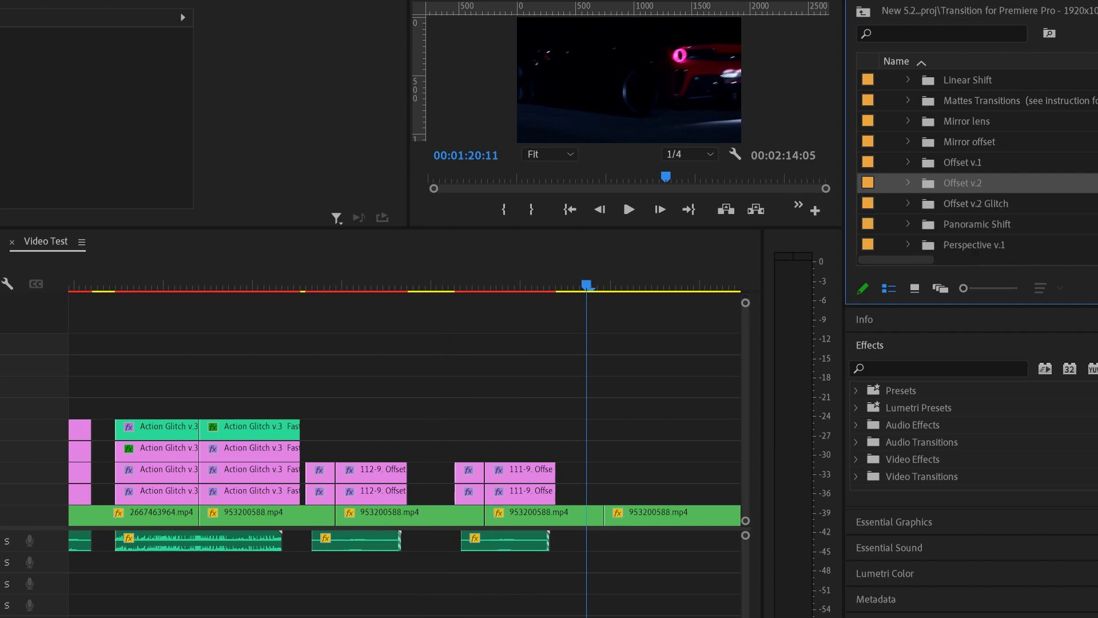
scroll(977, 163, "up", 3)
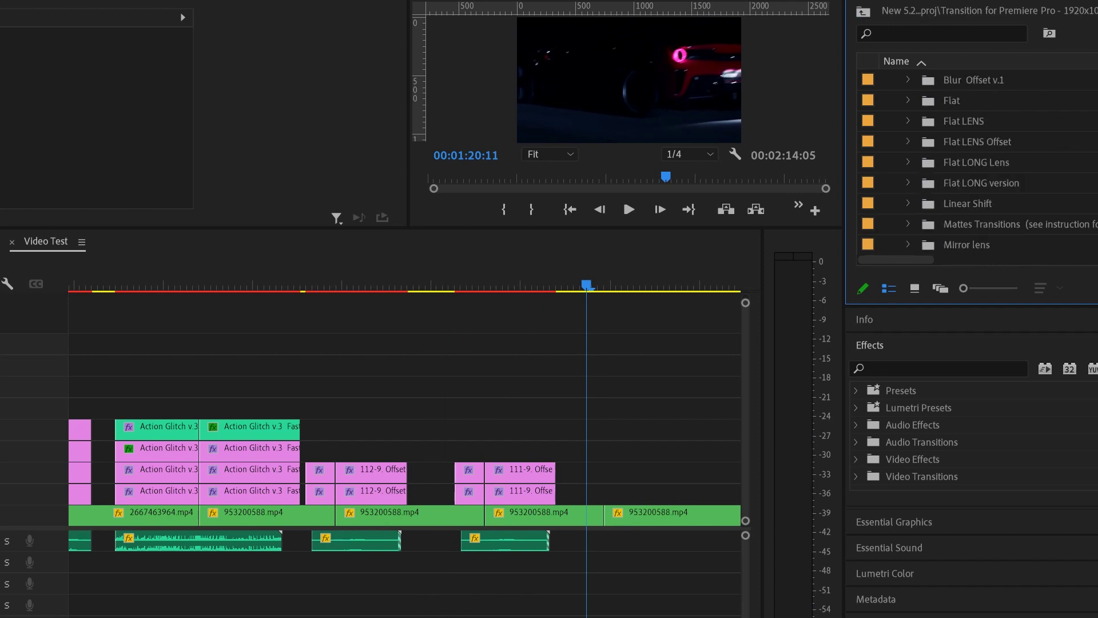
left_click(908, 100)
left_click_drag(994, 121, 576, 492)
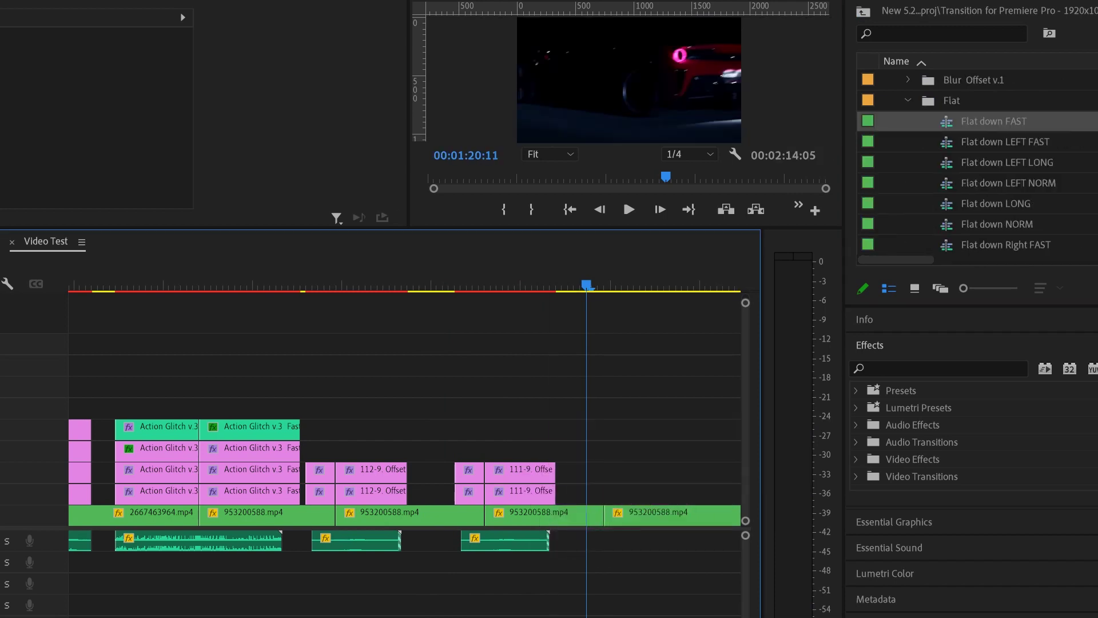
left_click(908, 100)
Find 117-3. Blur Offset v.1 down FAST in the Blur Offset v.1 bin and place it over the next cut.
scroll(944, 132, "up", 1)
left_click(908, 141)
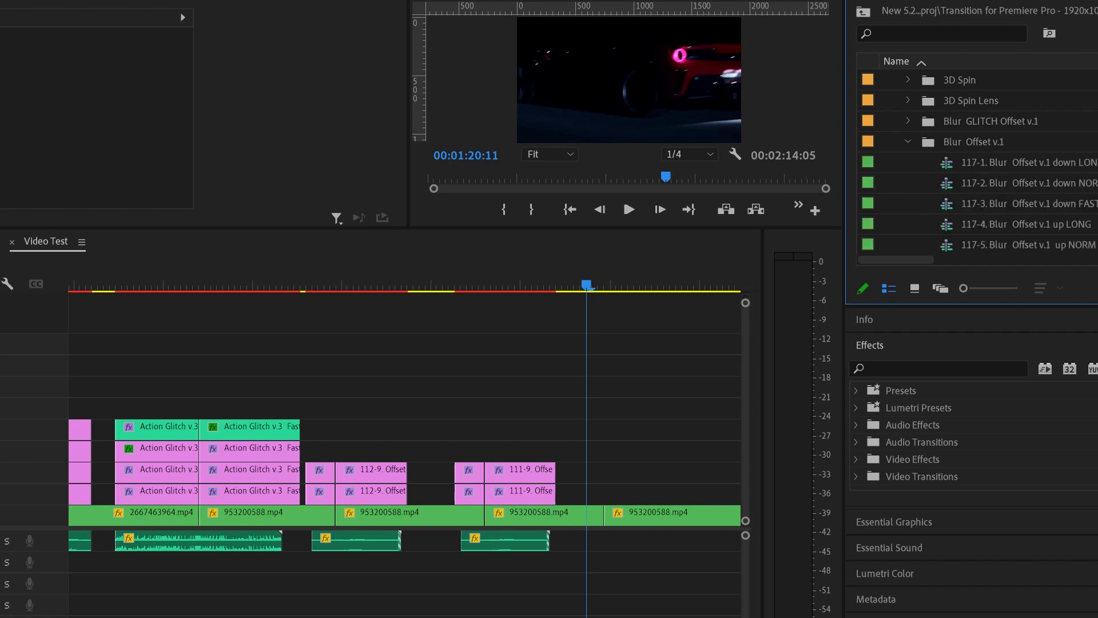
left_click_drag(994, 204, 623, 492)
left_click_drag(570, 285, 563, 284)
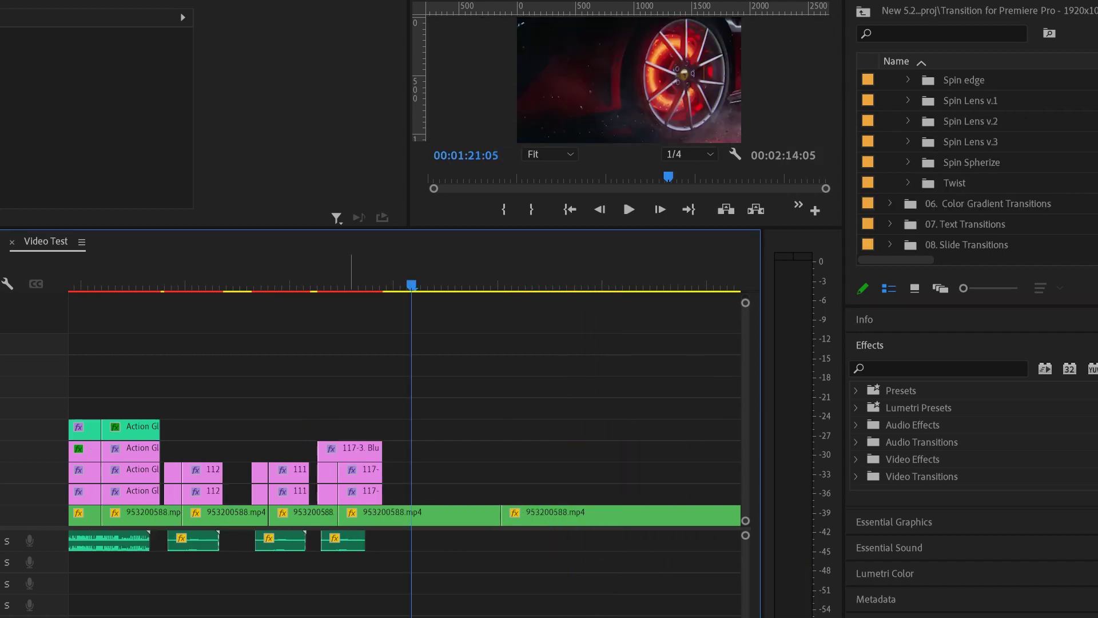
Play back the Blur Offset v.1 transition repeatedly, starting from the end of the Offset v.1 transition.
left_click(311, 284)
key("space")
left_click(302, 284)
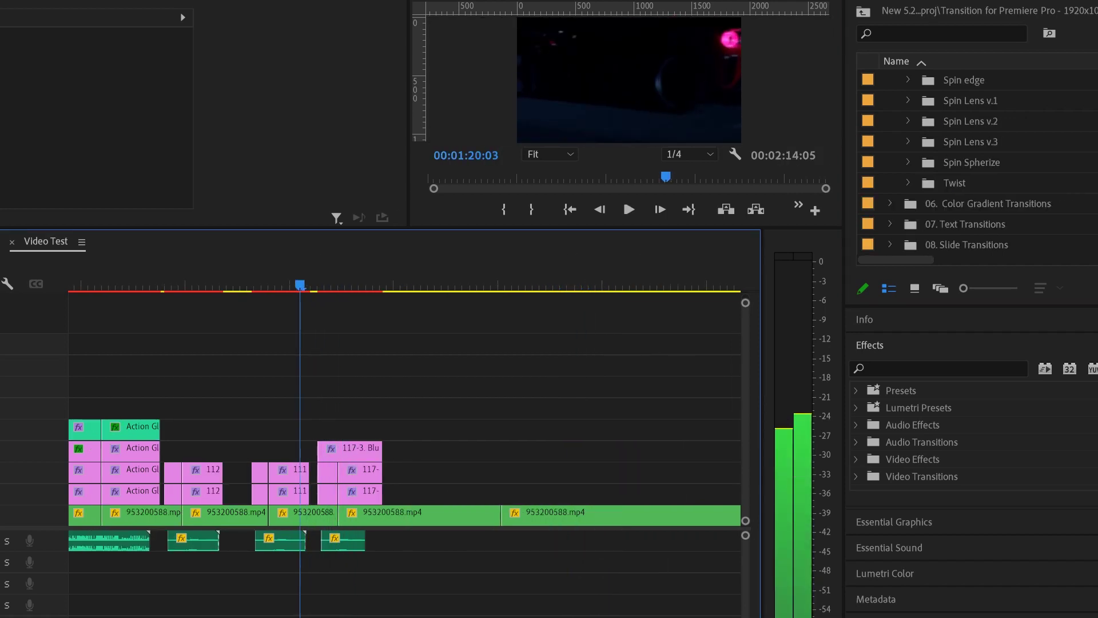
key("space")
key("space")
left_click(304, 284)
key("space")
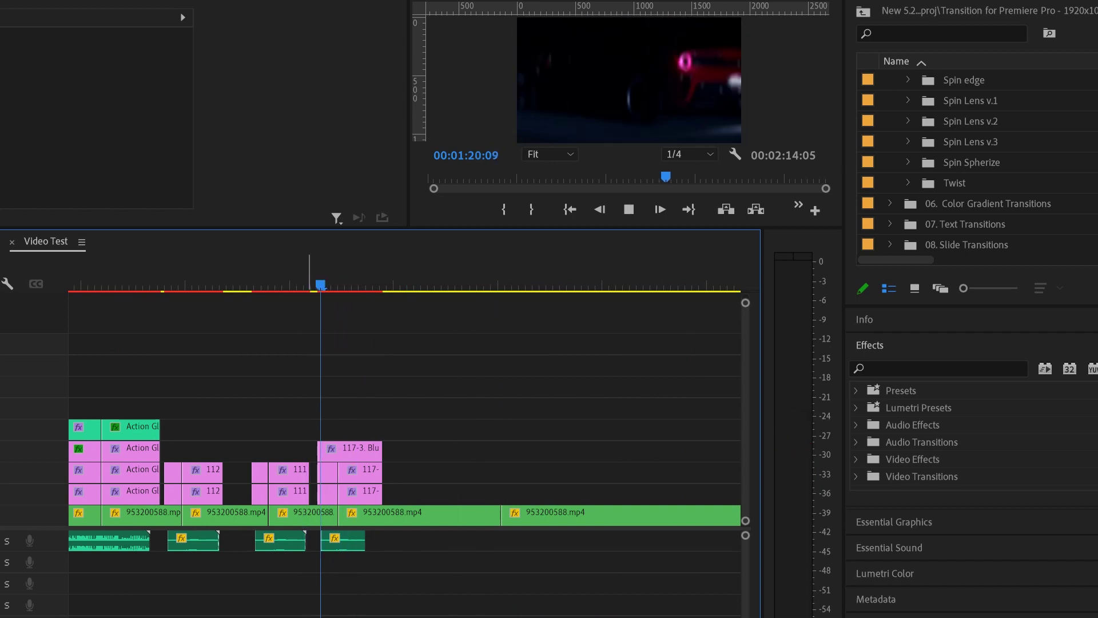
key("space")
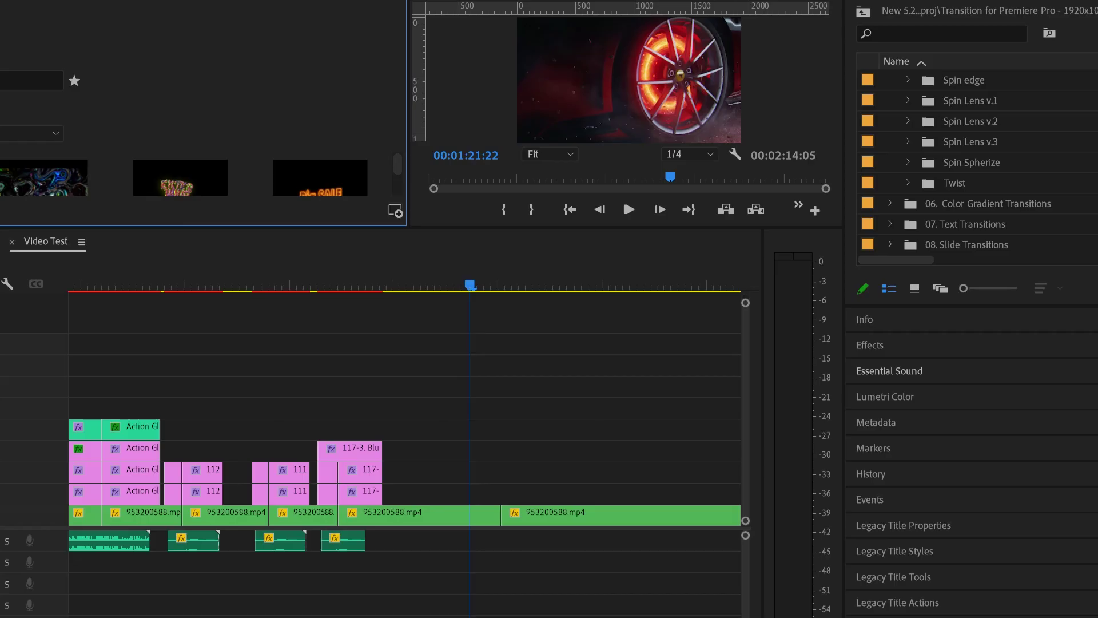
Enlarge the upper panels, add the Social Media Element-15 title above the Blur Offset transition, and set its speed to 300%.
left_click_drag(366, 227, 366, 357)
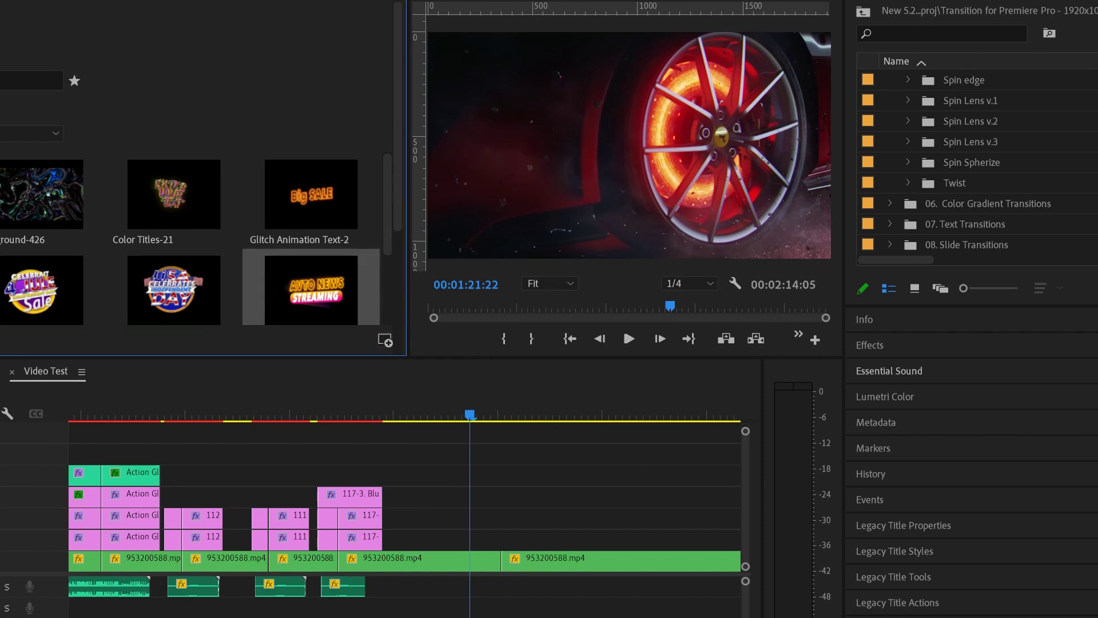
left_click_drag(311, 290, 318, 475)
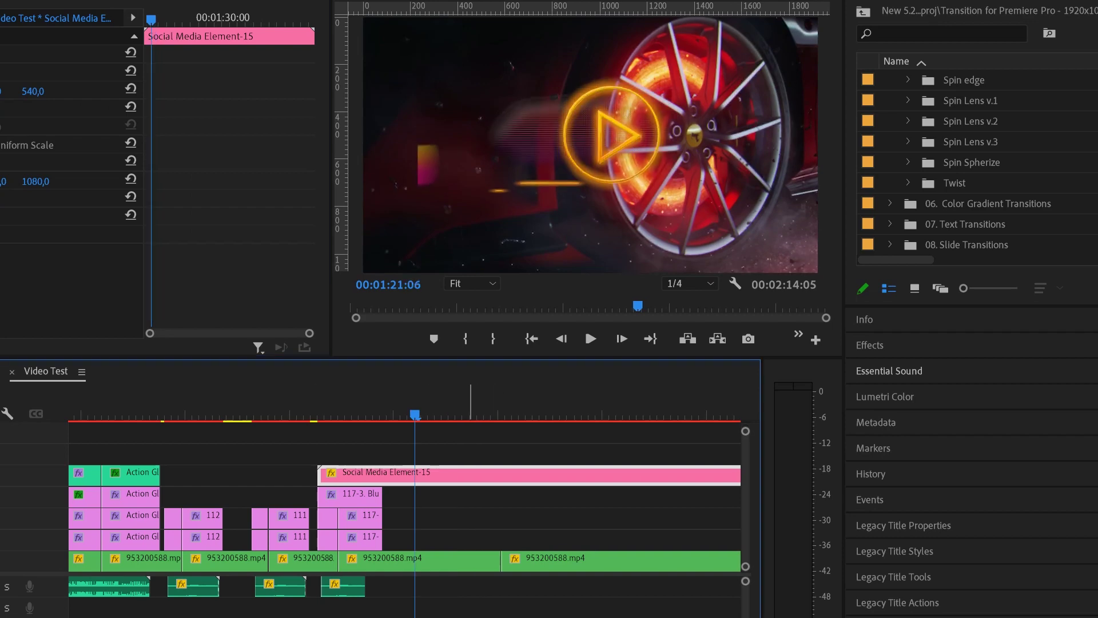
right_click(448, 475)
left_click(498, 387)
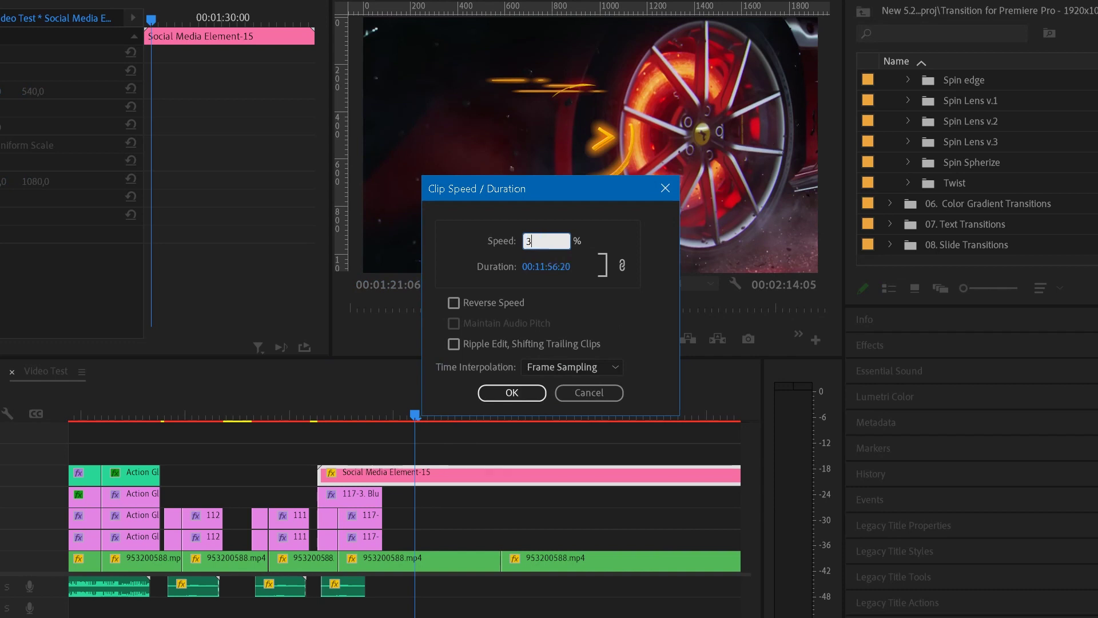
key("Return")
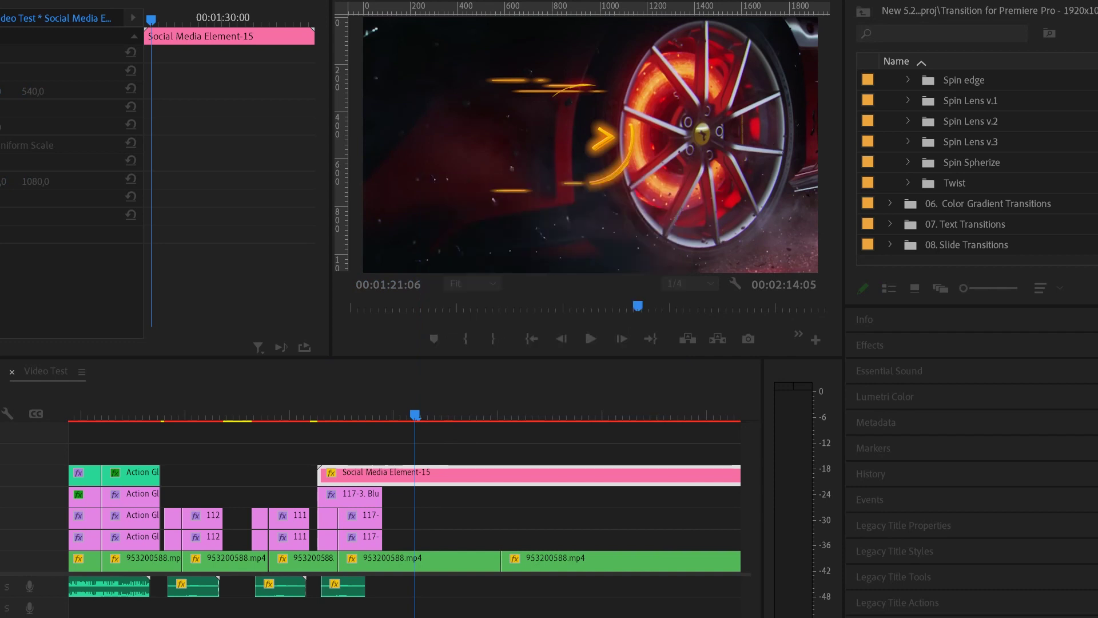
Start the Social Media Element-15 clip where the Blur Offset transition ends, trim it at the next video cut, and play it.
left_click_drag(415, 415, 353, 415)
left_click_drag(371, 474, 437, 474)
left_click_drag(399, 414, 442, 414)
key("space")
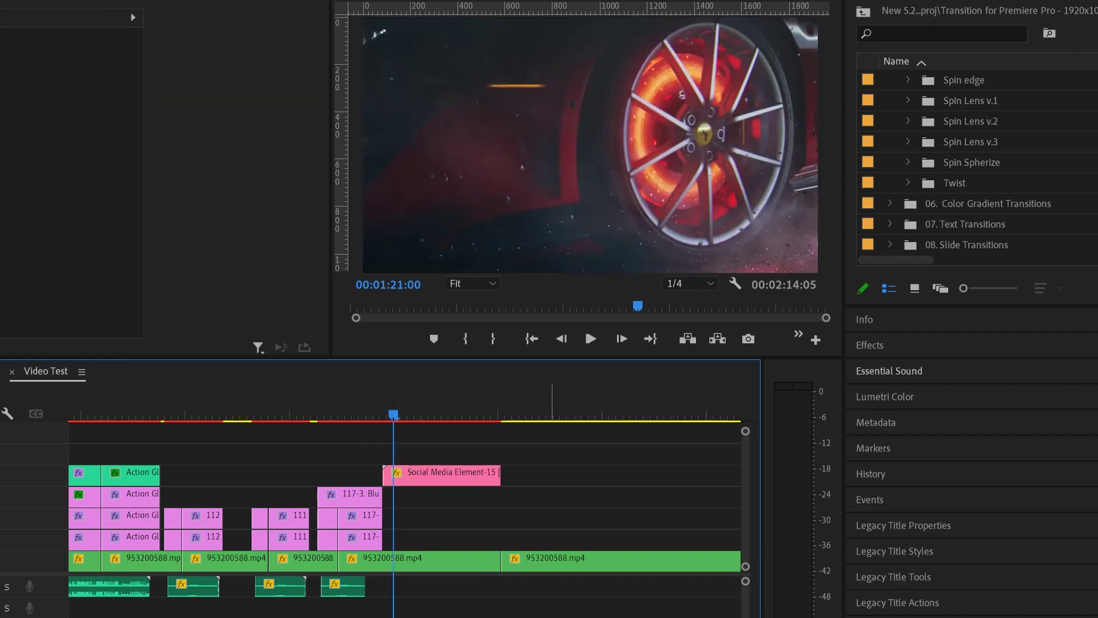
Set the Social Media Element-15 clip's speed to 200% and play it back.
right_click(437, 475)
left_click(500, 388)
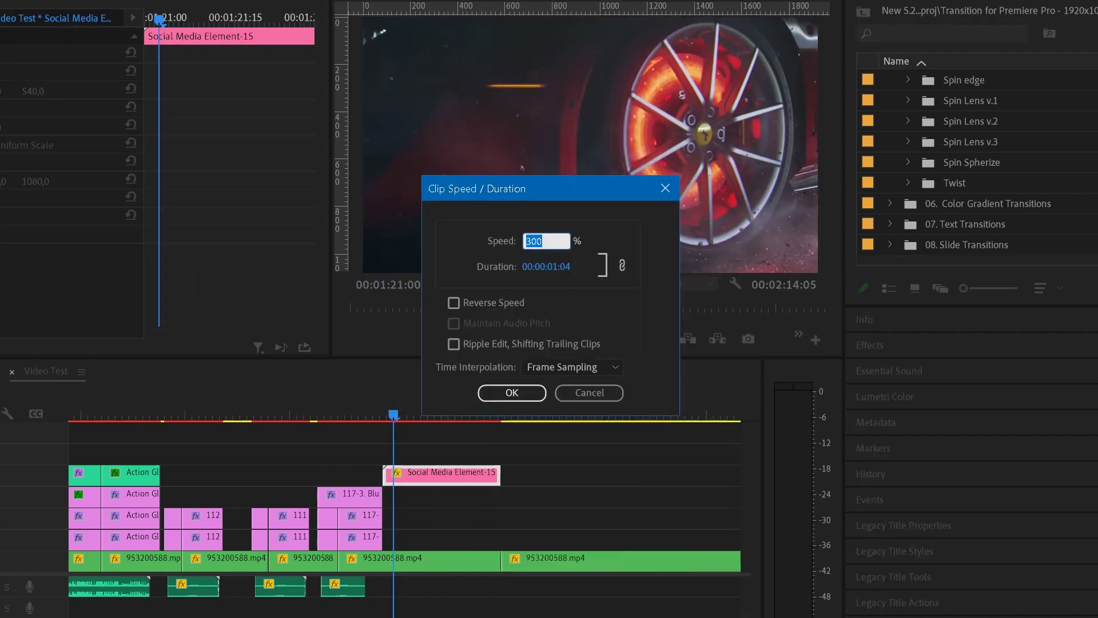
key("Return")
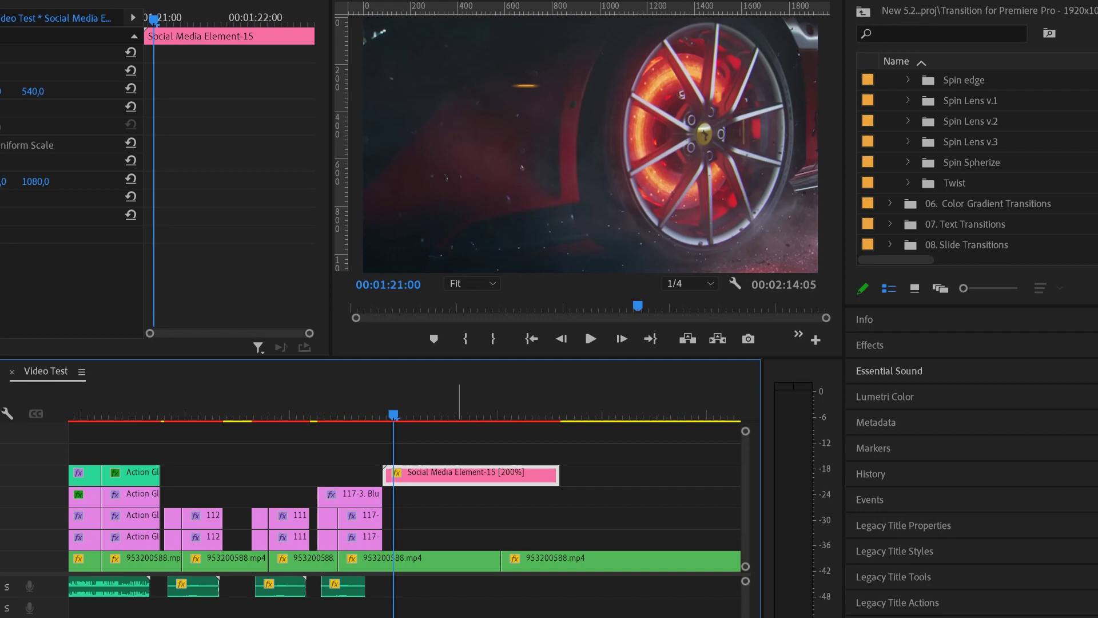
mouse_move(402, 414)
left_mouse_down()
mouse_move(501, 414)
mouse_move(408, 415)
left_mouse_up()
key("space")
left_click(438, 415)
key("space")
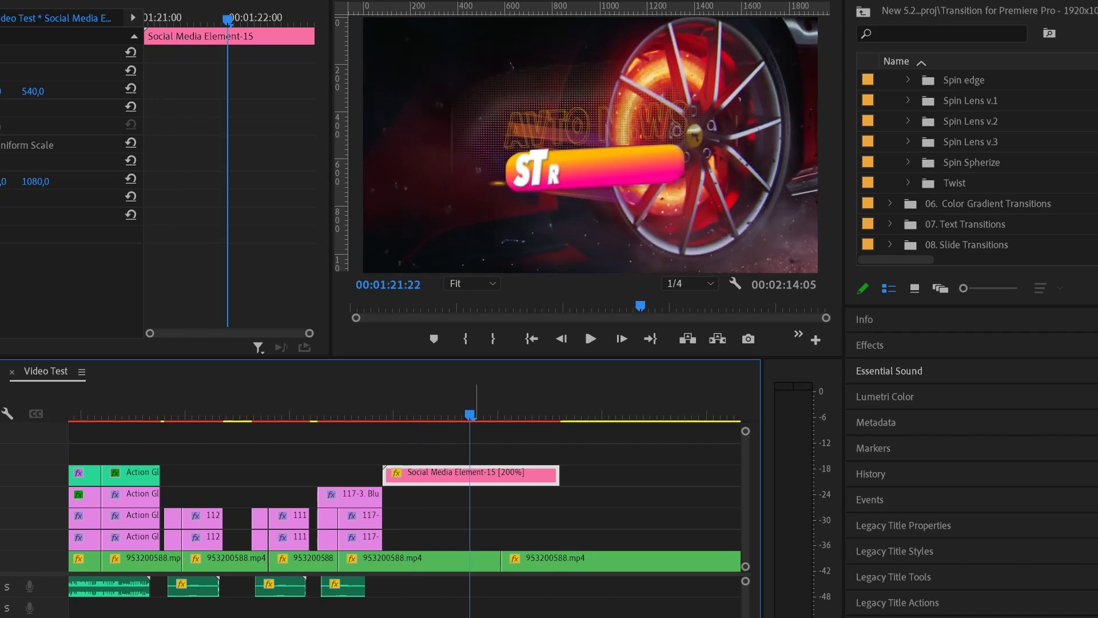
Shift the title clip earlier to overlap the end of the Blur Offset transition and remove the part past the next video cut.
left_click_drag(503, 476, 468, 474)
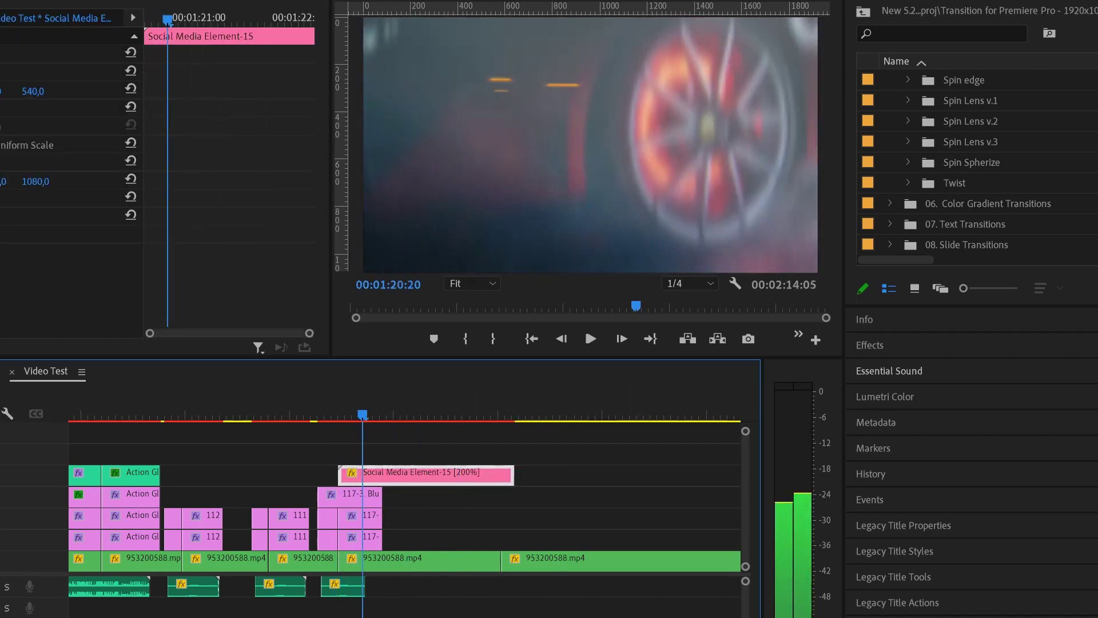
key("space")
left_click_drag(400, 476, 428, 476)
key("c")
left_click(502, 476)
key("v")
left_click(528, 476)
key("Delete")
left_click_drag(474, 414, 370, 414)
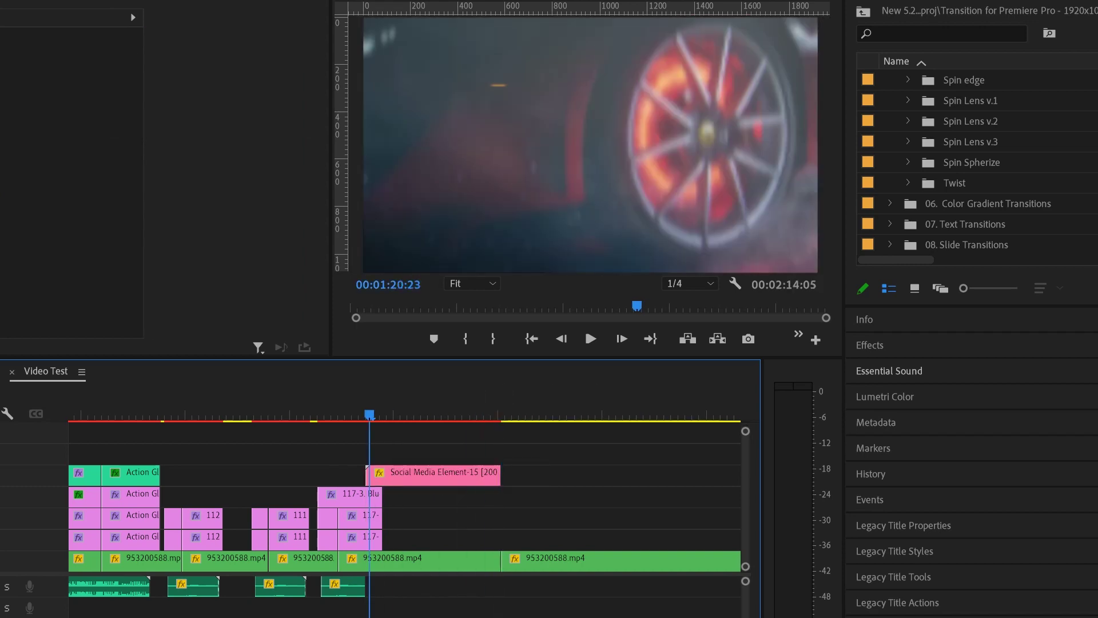
Place the title clip directly above the video, starting at the cut, with the Blur Offset transition layered over it.
key("space")
key("space")
left_click_drag(421, 476, 535, 475)
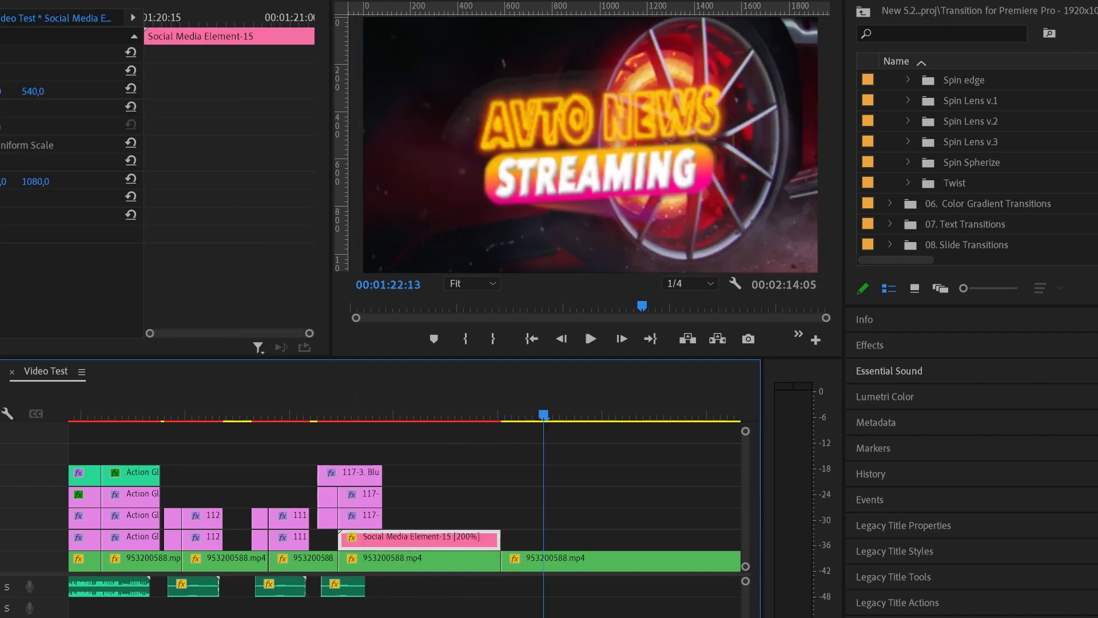
Step through the frames around the end of the title clip to examine its text animation.
left_click_drag(544, 414, 557, 414)
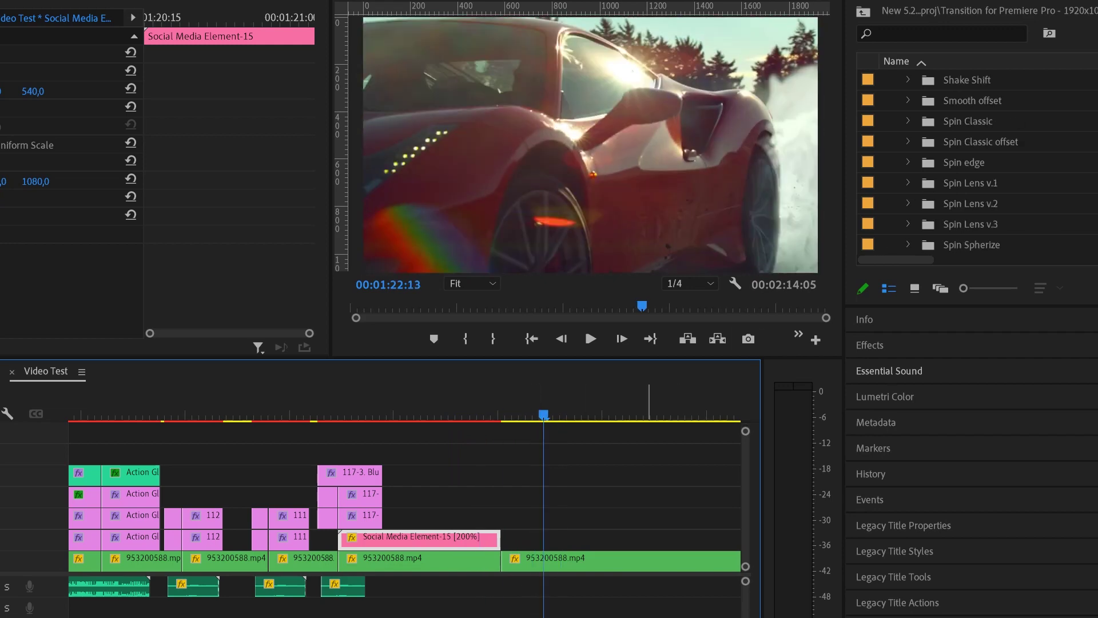
key("Left")
key("Left")
key("Left")
key("Left")
key("Left")
key("Left")
key("Left")
key("Left")
key("Left")
key("Left")
key("Left")
key("Left")
key("Left")
key("Left")
key("Left")
key("Left")
key("Left")
key("Left")
key("Left")
key("Left")
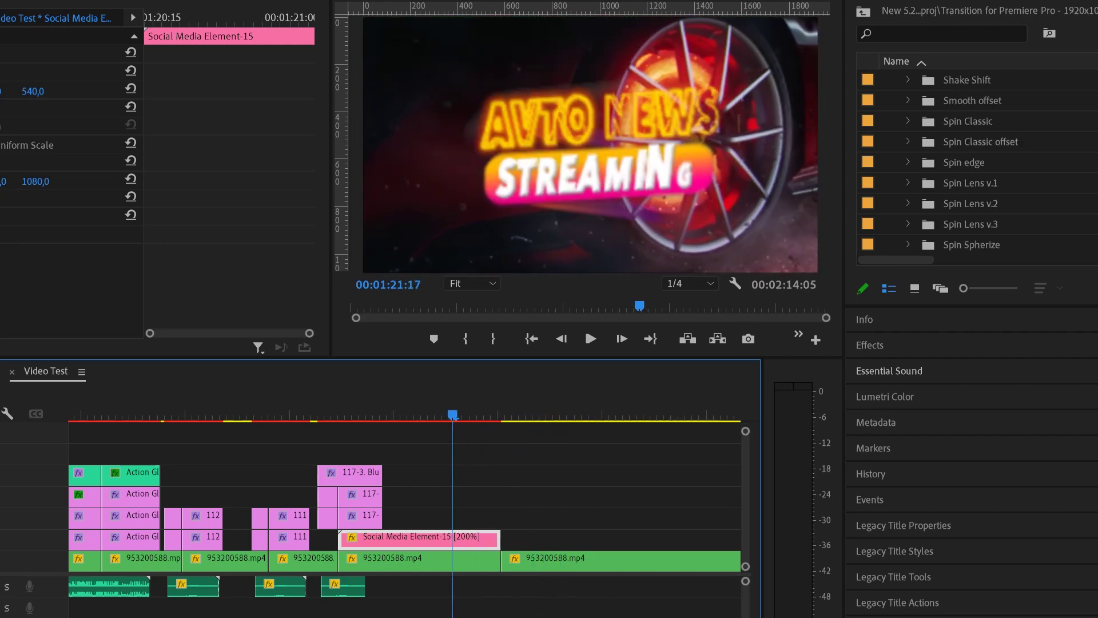
key("Right")
key("Right")
key("Right")
key("Right")
key("Right")
key("Right")
key("Right")
key("Right")
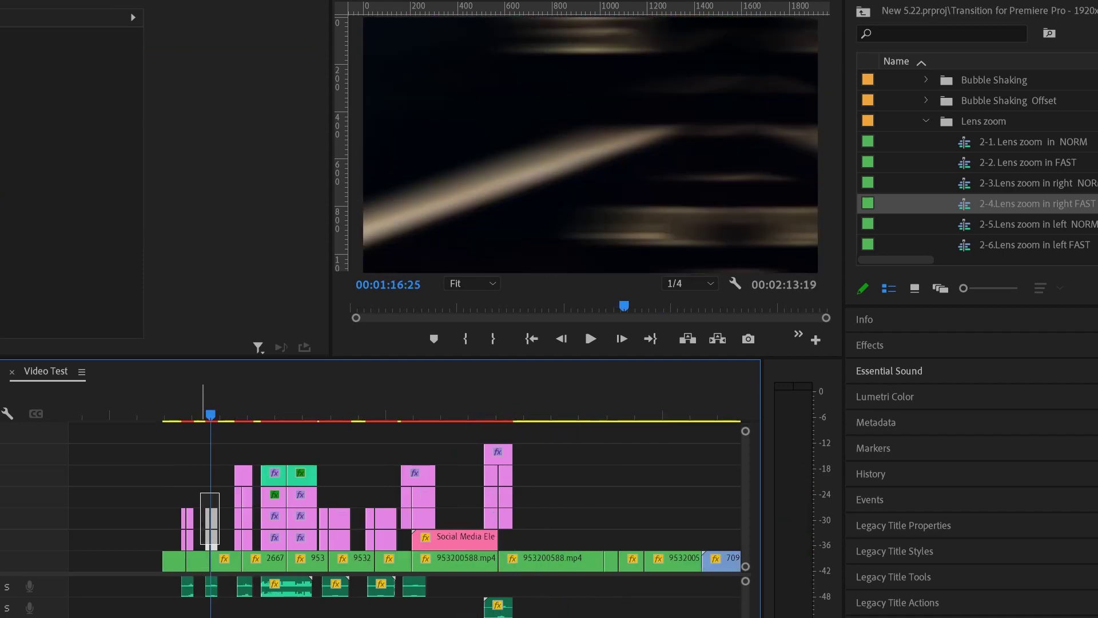
Copy the short two-part transition at the second cut onto the cut ending the second long 953200588.mp4 clip.
left_click_drag(208, 538, 211, 541)
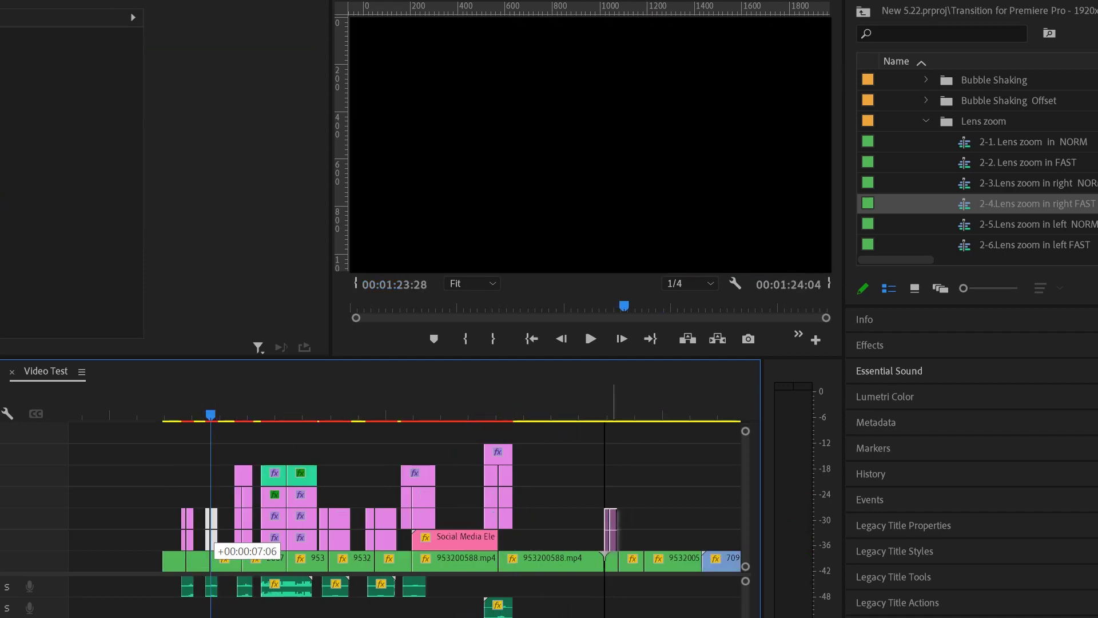
left_click_drag(212, 541, 212, 541)
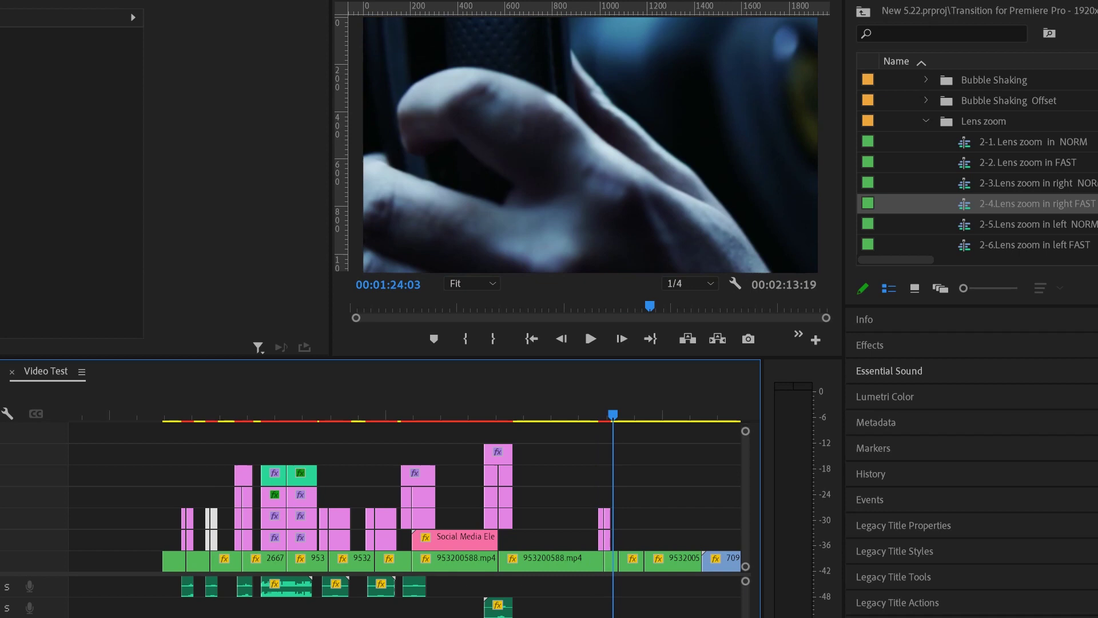
left_click_drag(613, 414, 641, 415)
key("k")
Copy the sequence's first short transition onto the cut two clips further along and preview the result.
left_click_drag(162, 486, 645, 526)
key("space")
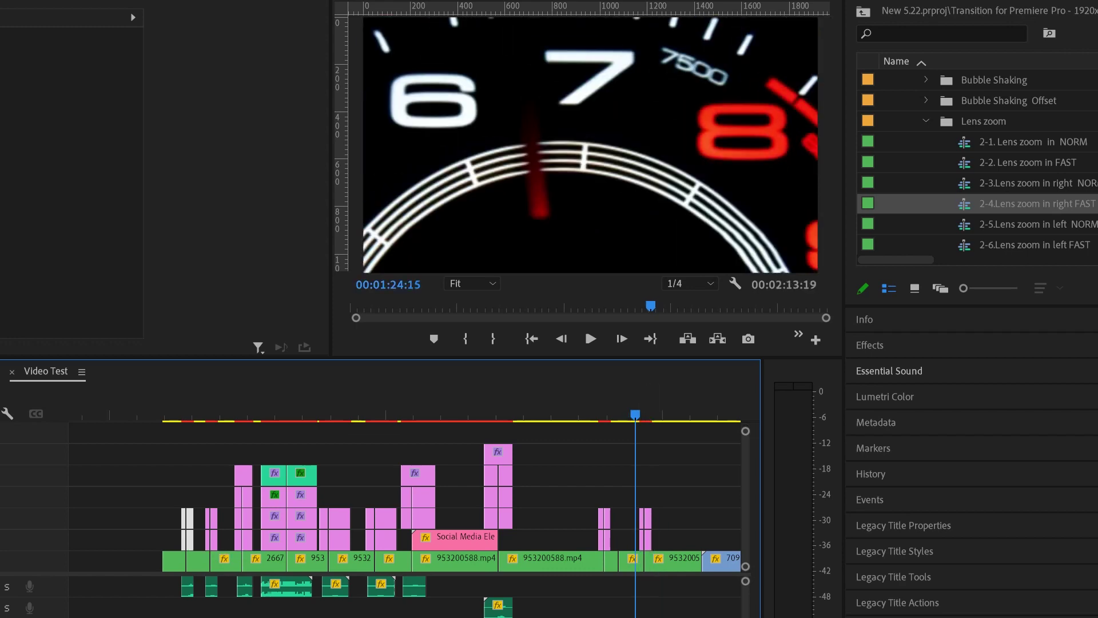
left_click_drag(672, 415, 634, 415)
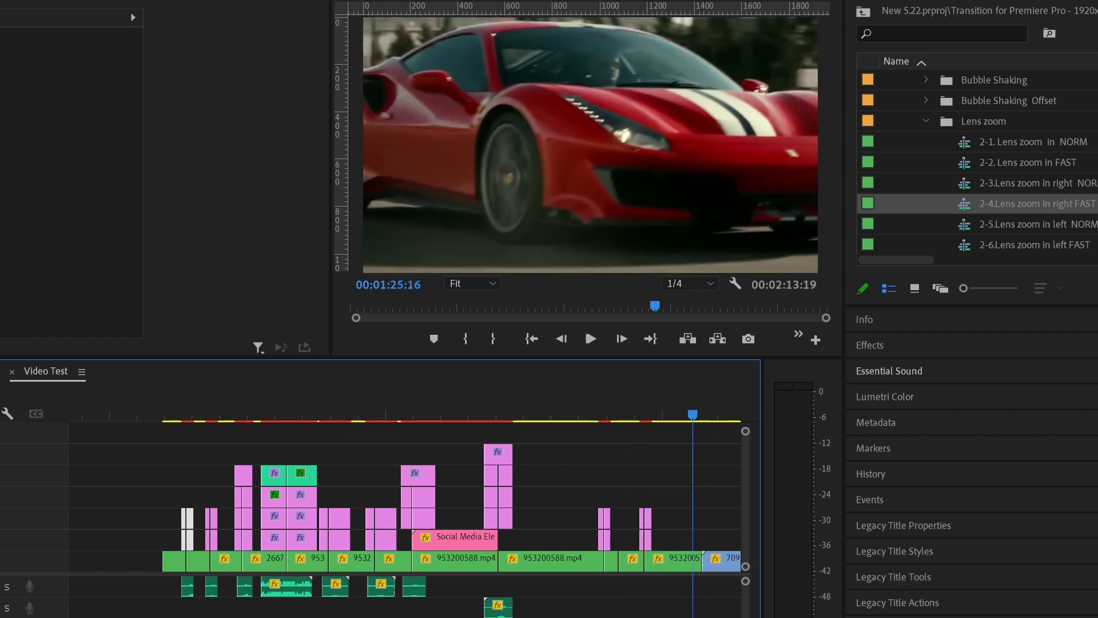
Place the 2-2. Lens zoom in FAST transition over the cut into 709462092.mp4 and play back that section.
left_click_drag(1018, 162, 703, 536)
key("space")
key("space")
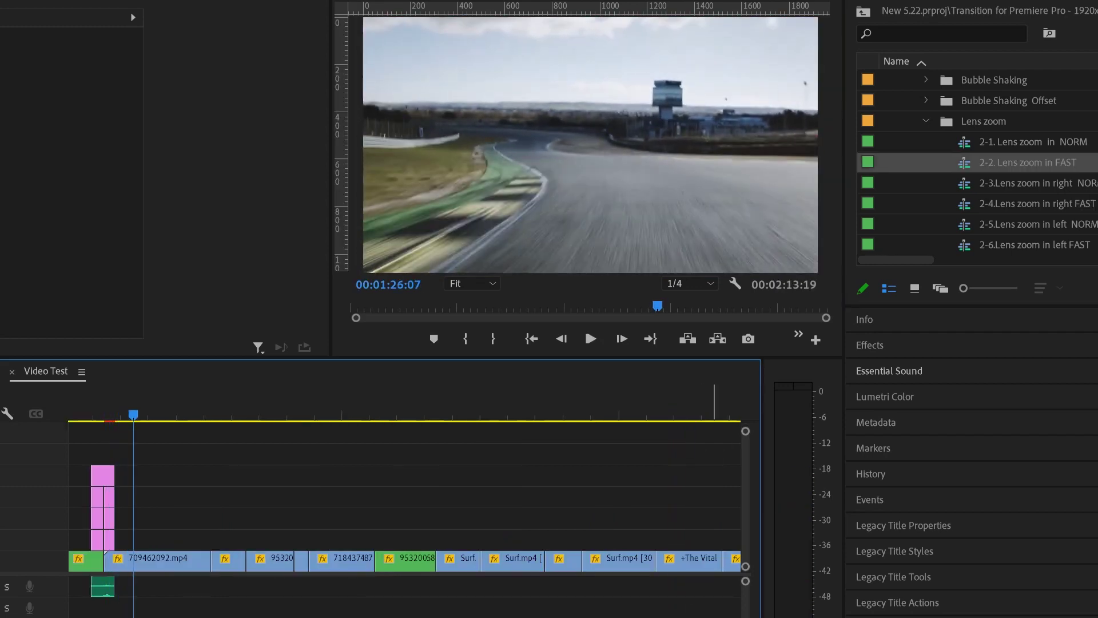
scroll(469, 486, "down", 1)
left_click_drag(195, 414, 154, 414)
key("space")
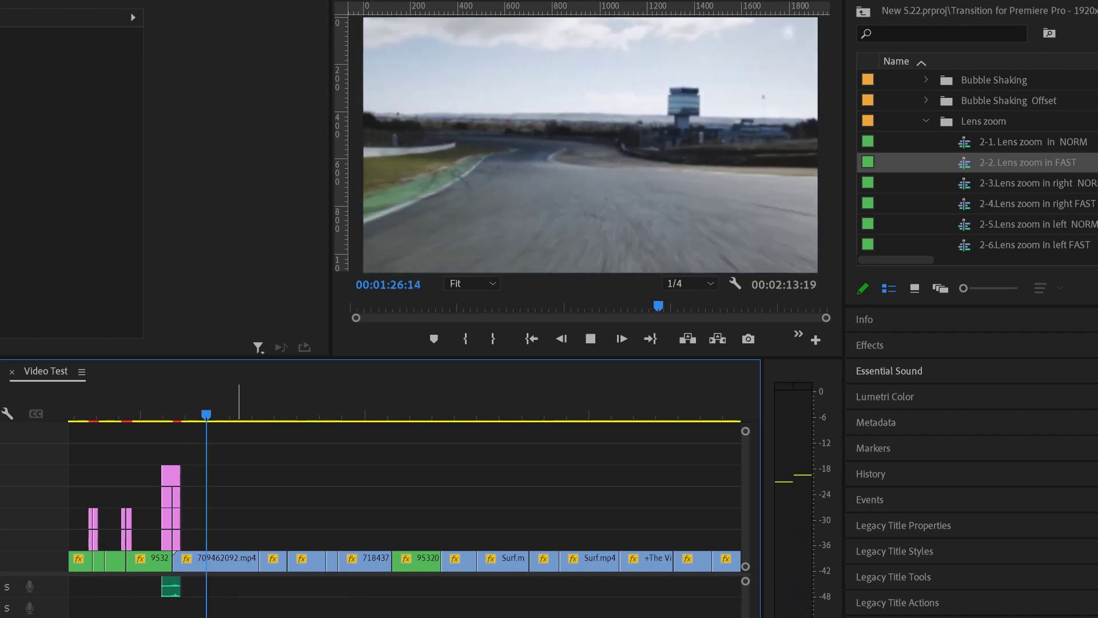
left_click_drag(259, 414, 210, 414)
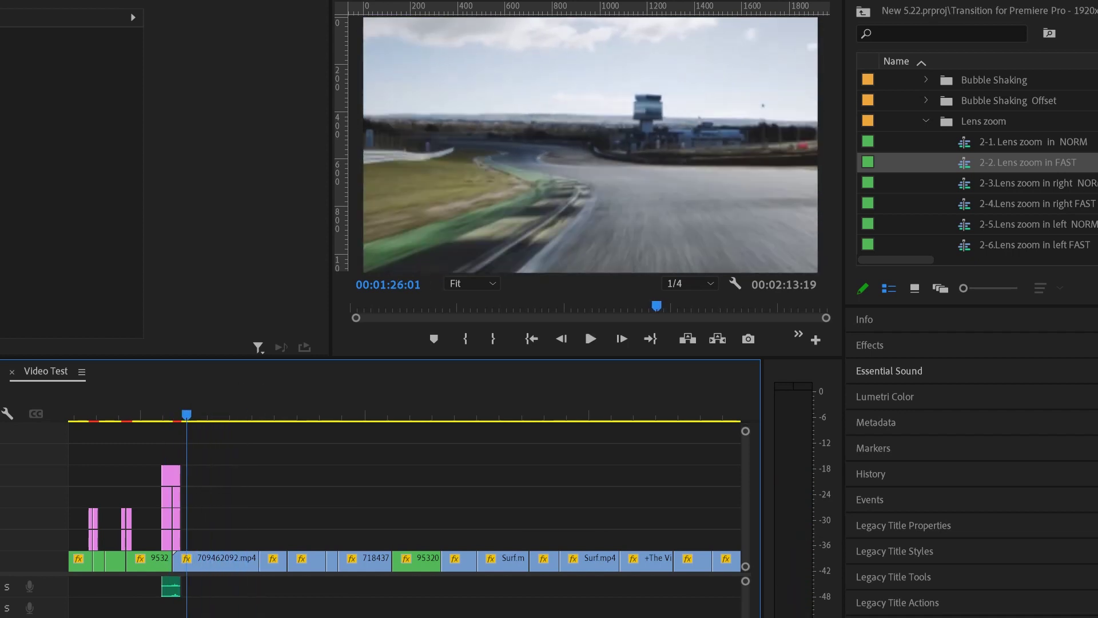
key("space")
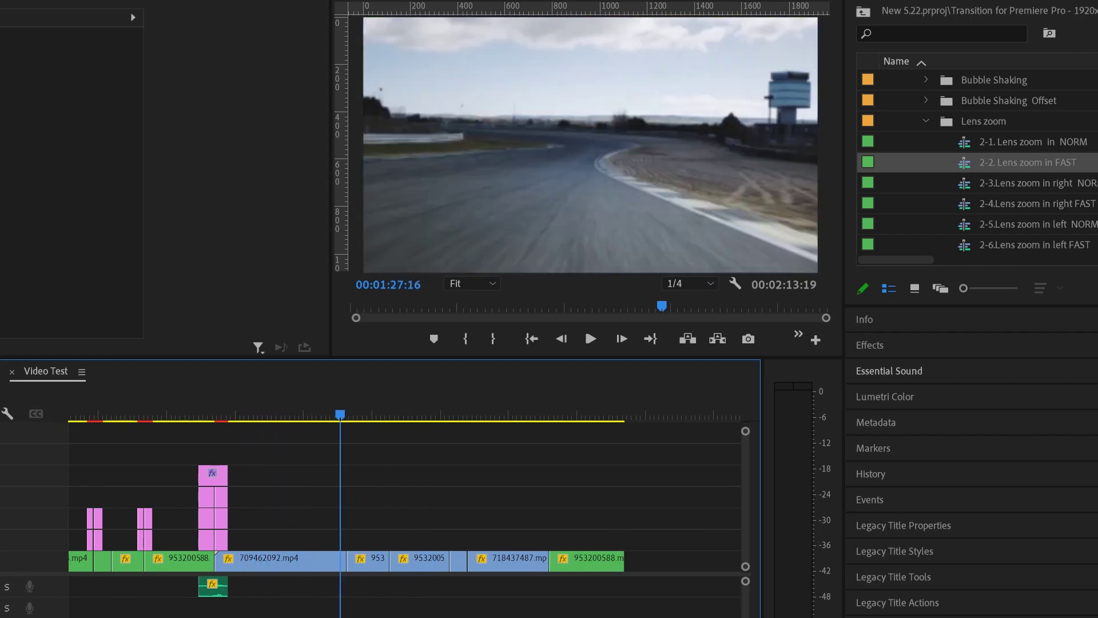
Cut the racing car clip after 709462092.mp4 at 00:01:28:03, delete its remainder and close the gap.
key("space")
left_click(388, 414)
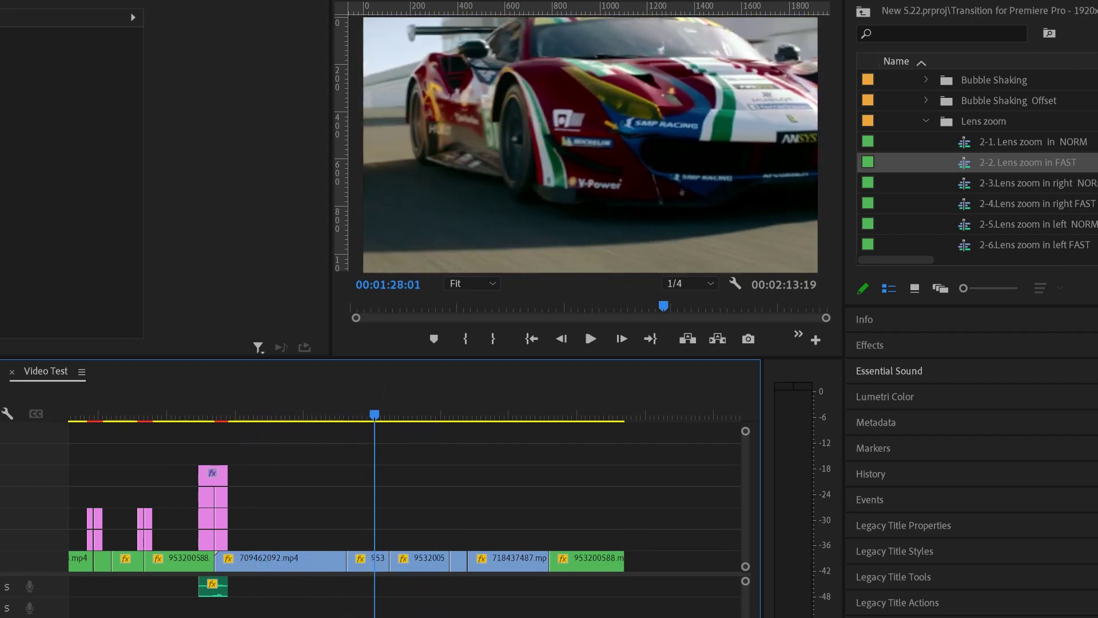
left_click(384, 561)
key("Delete")
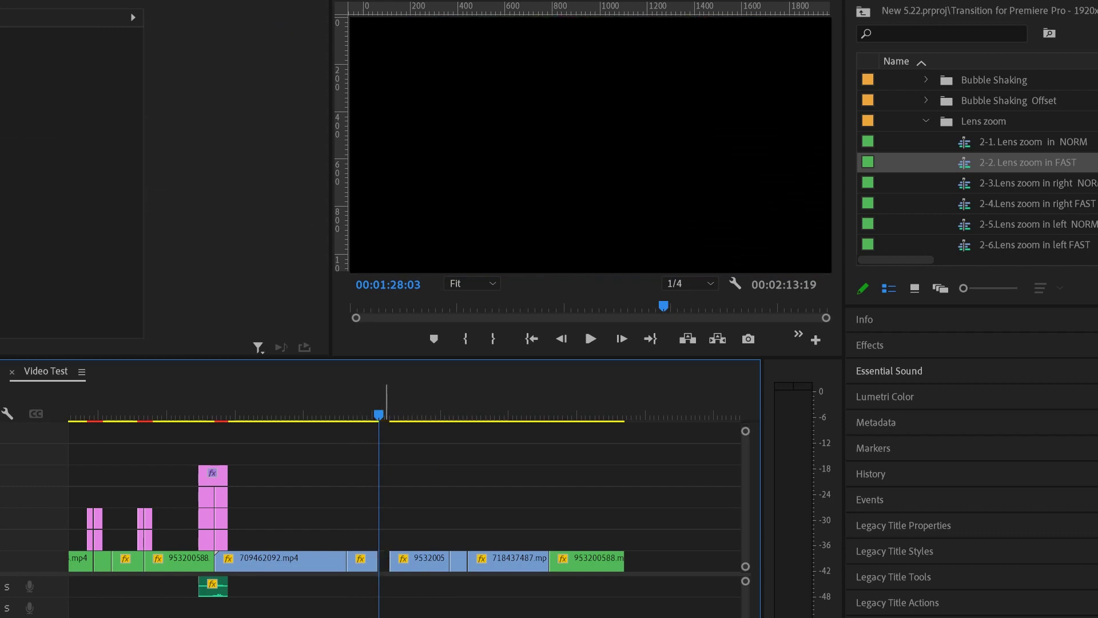
key("Delete")
key("space")
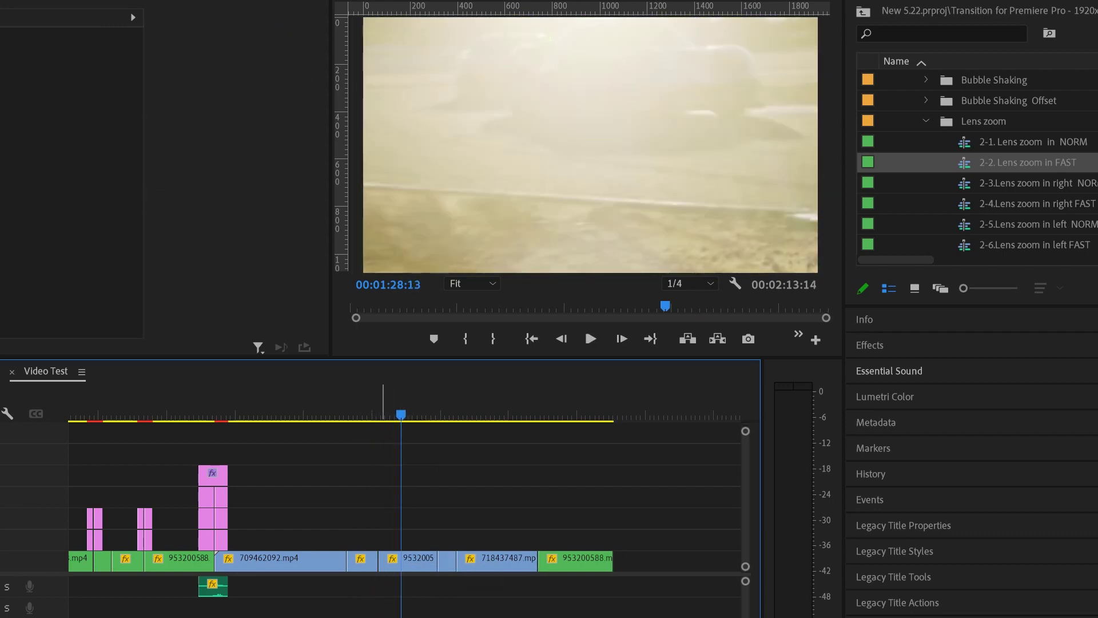
Shorten the clip following the racing car shot, close the resulting gap and play the section back.
left_click_drag(410, 413, 332, 413)
key("space")
key("space")
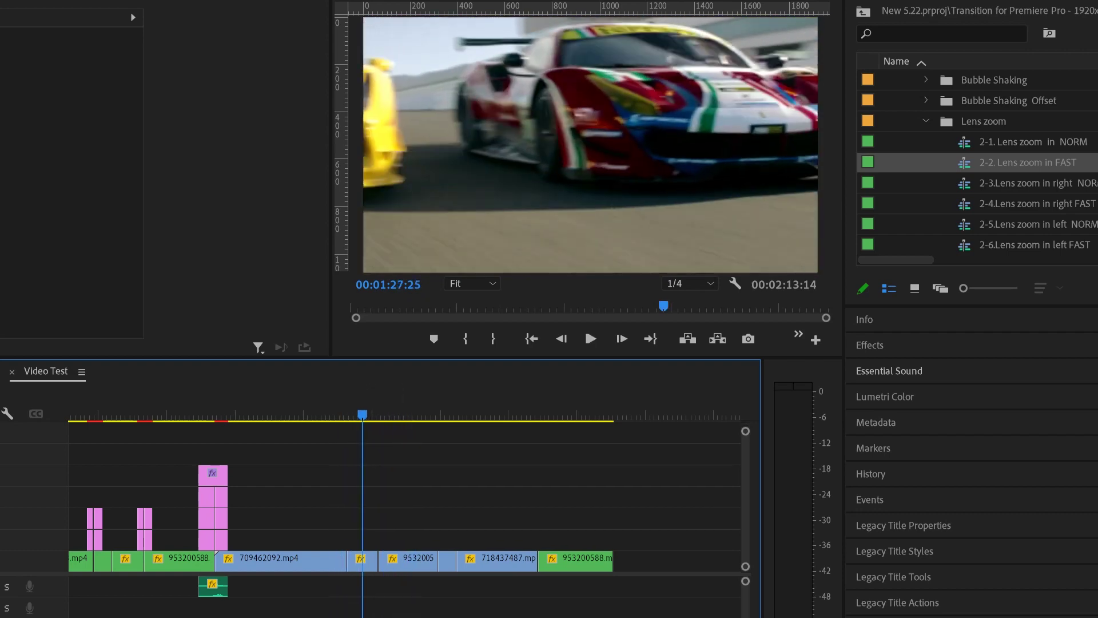
left_click_drag(430, 563, 410, 564)
right_click(429, 566)
left_click(452, 577)
left_click(342, 413)
key("space")
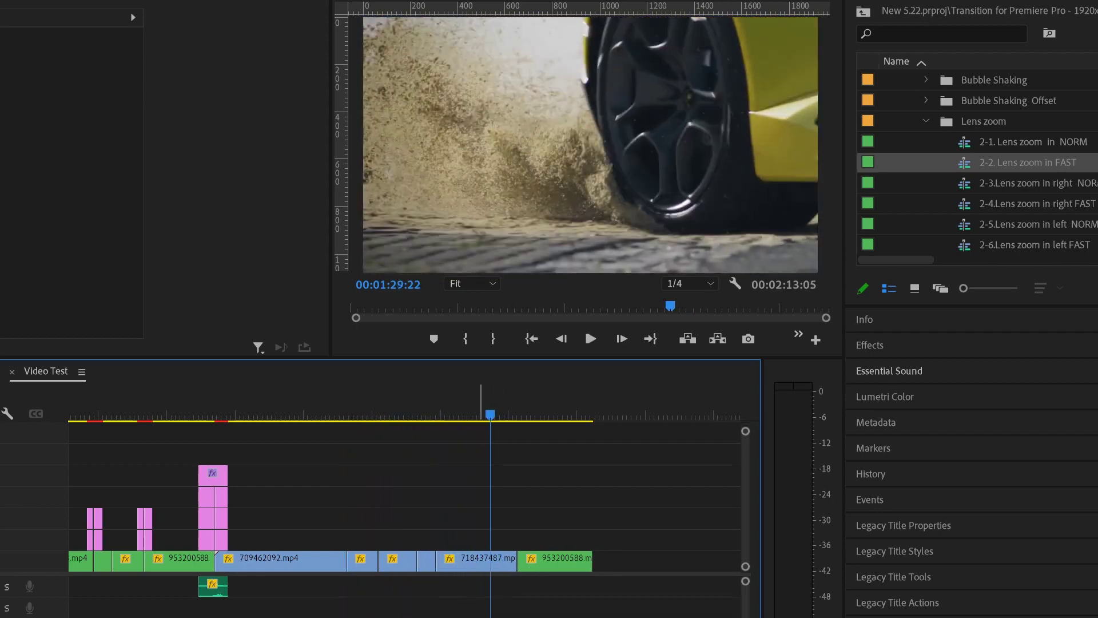
Delete the part of 718437487.mp4 after 00:01:29:22 and ripple delete the gap before the last clip.
left_click(504, 561)
key("Delete")
right_click(505, 562)
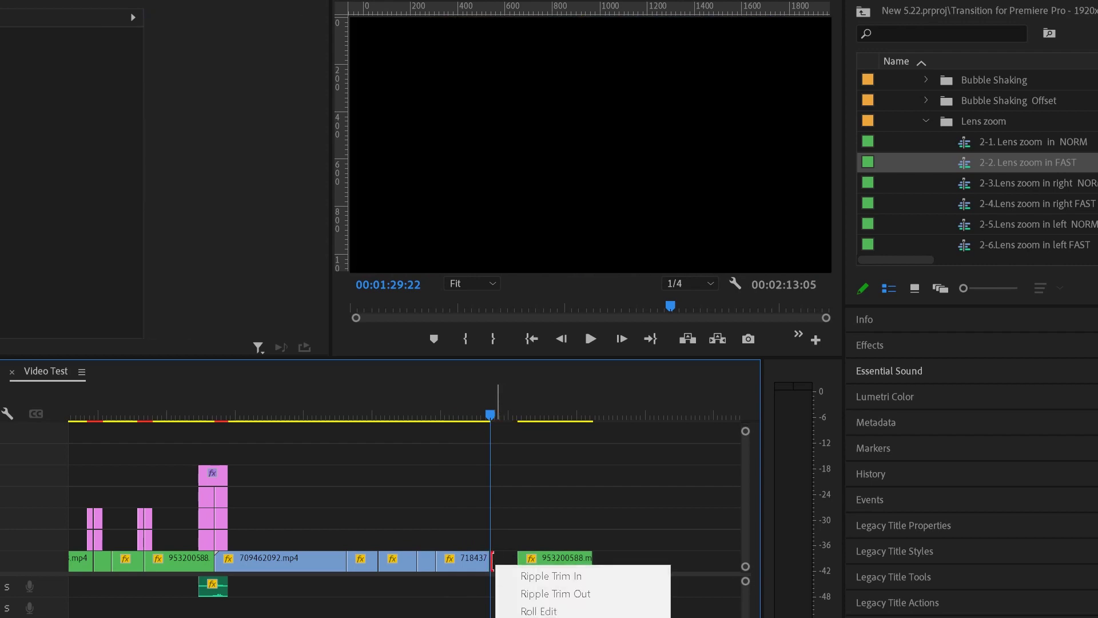
left_click(563, 569)
key("space")
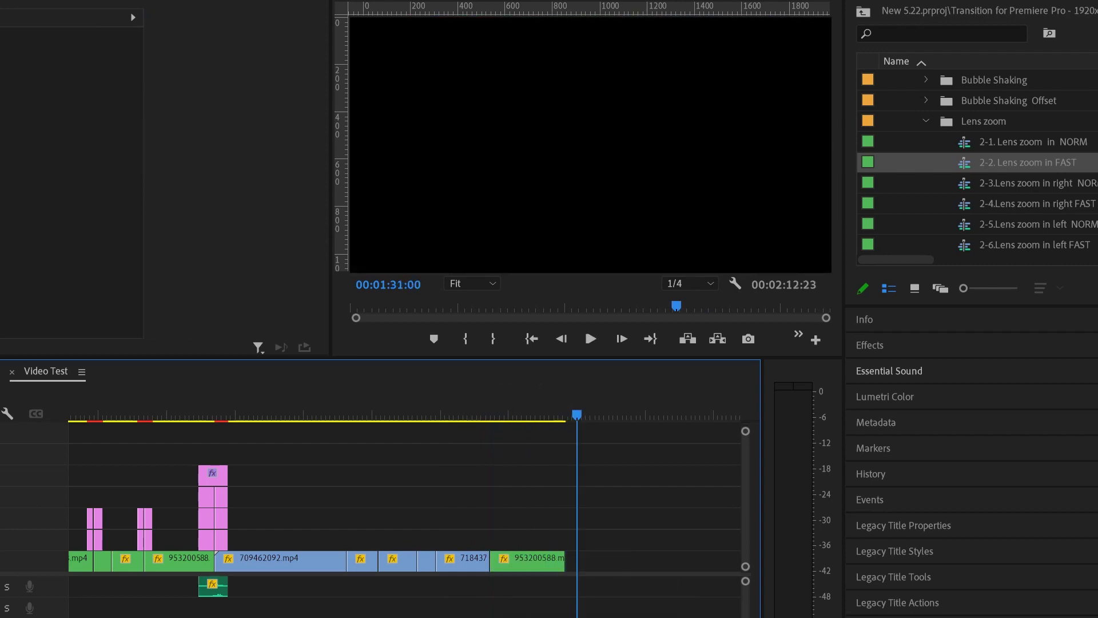
Place the 2-7. Lens zoom out NORM transition over the end of the last video clip and preview it.
scroll(979, 162, "down", 2)
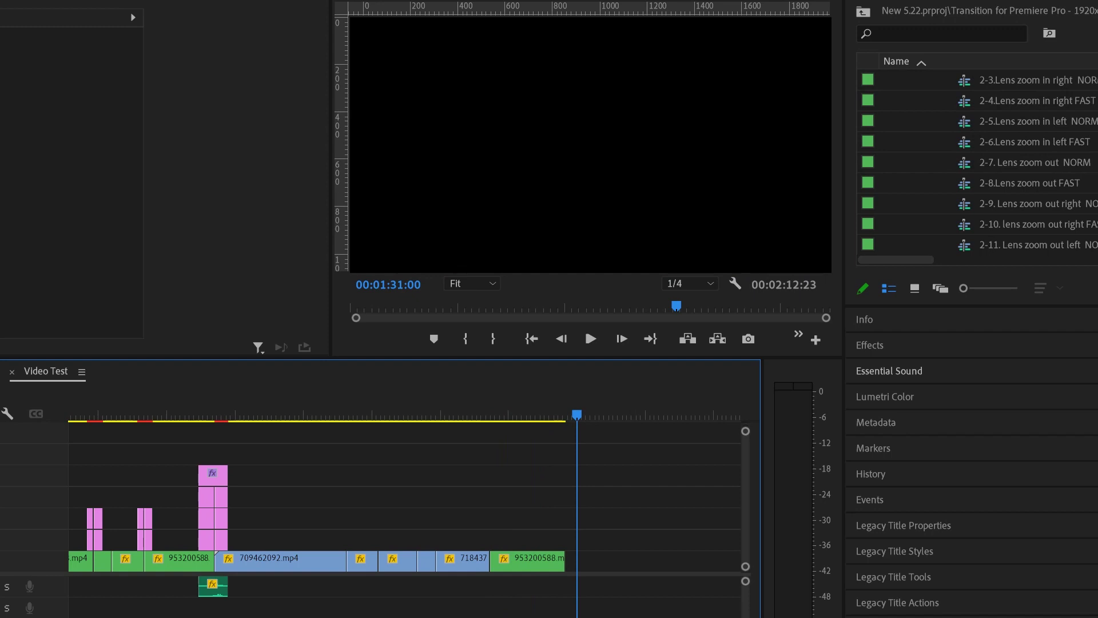
left_click_drag(1029, 162, 560, 509)
key("space")
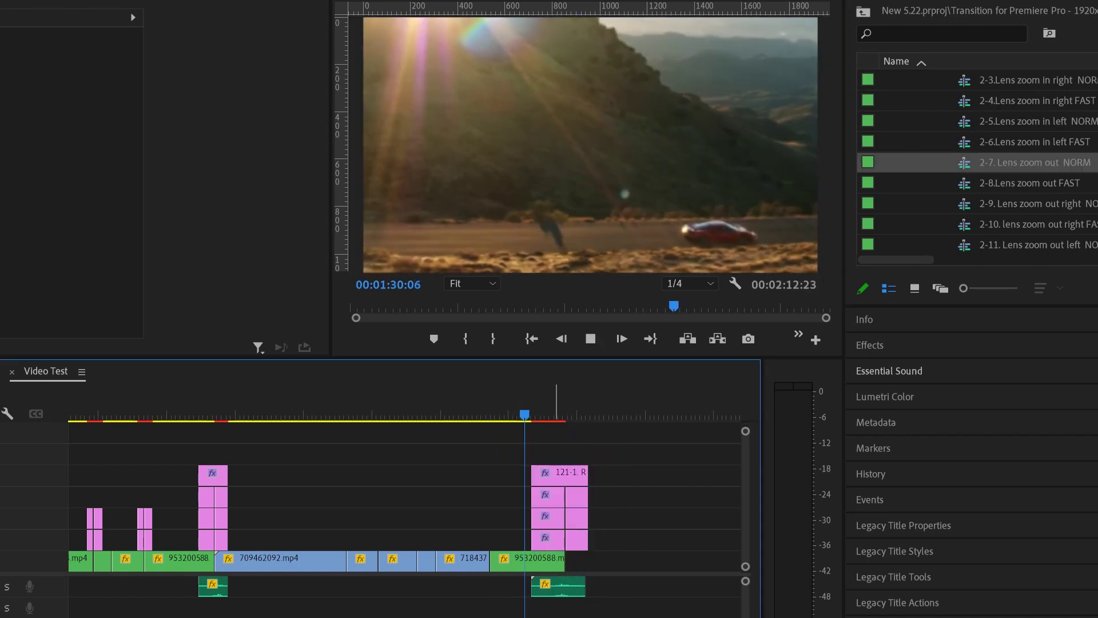
left_click(509, 412)
key("space")
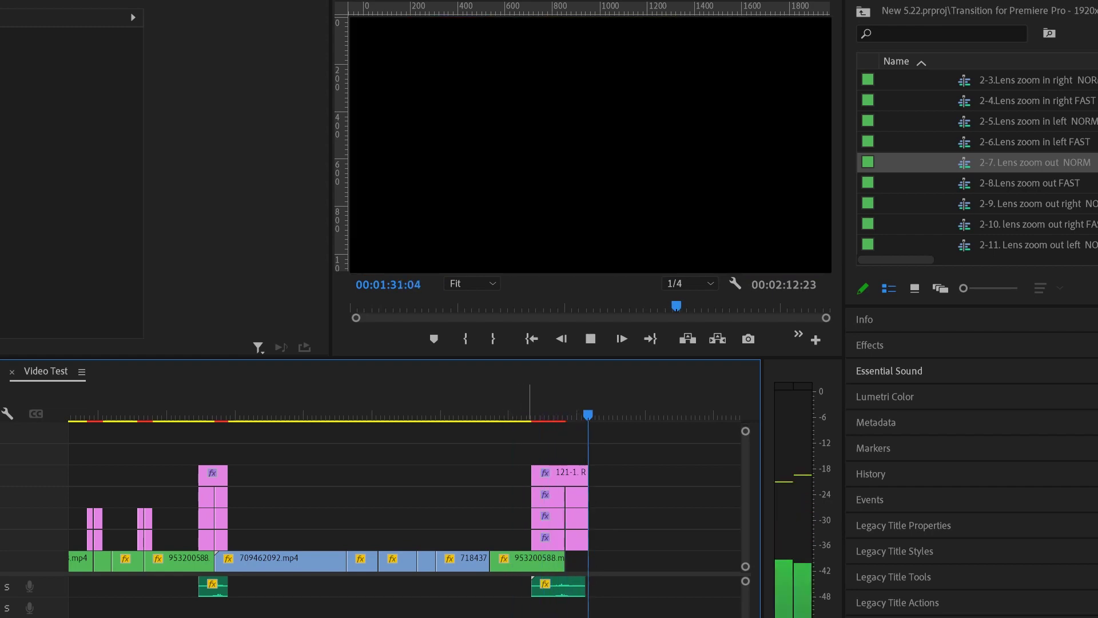
key("space")
Play back the sequence from 709462092.mp4 to its end to review the shortened clips and the closing transition.
left_click_drag(529, 413, 328, 412)
key("space")
key("l")
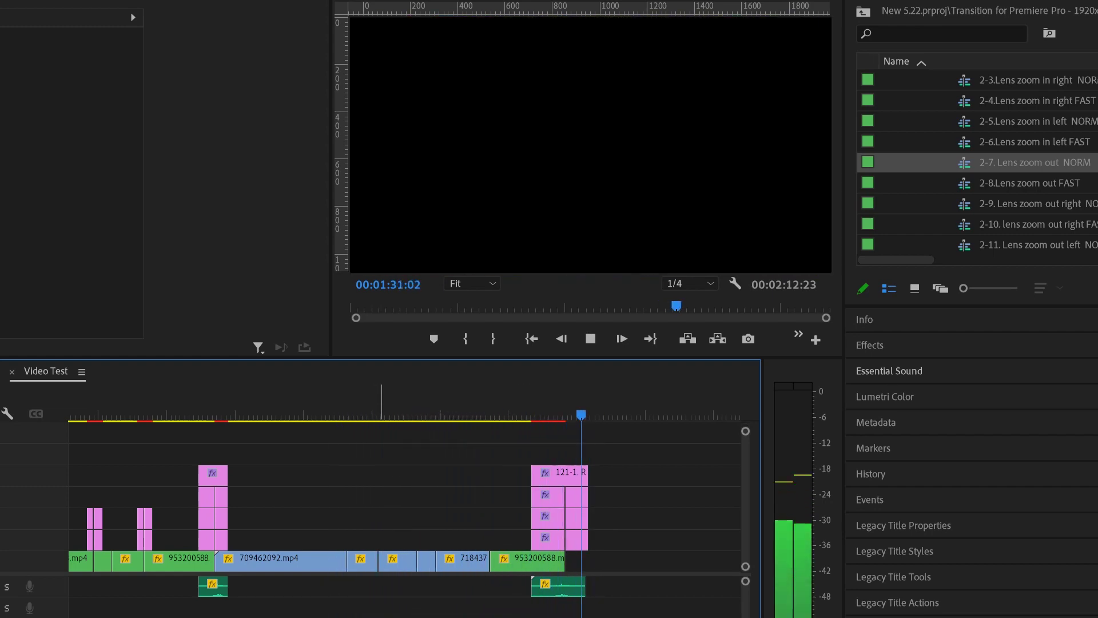
key("space")
left_click_drag(426, 413, 328, 413)
key("space")
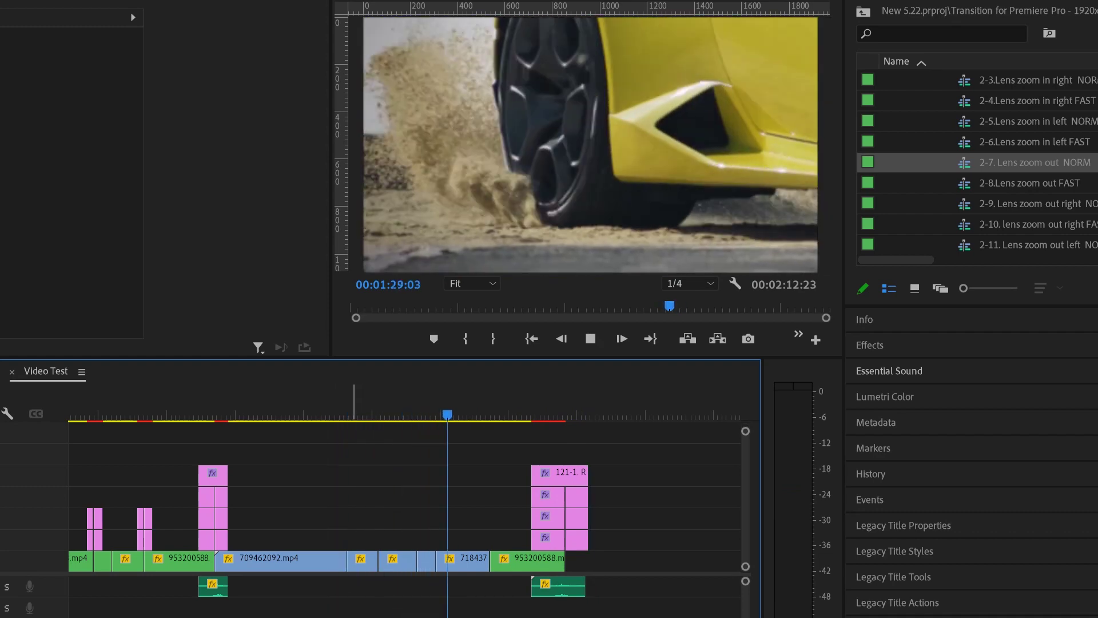
key("space")
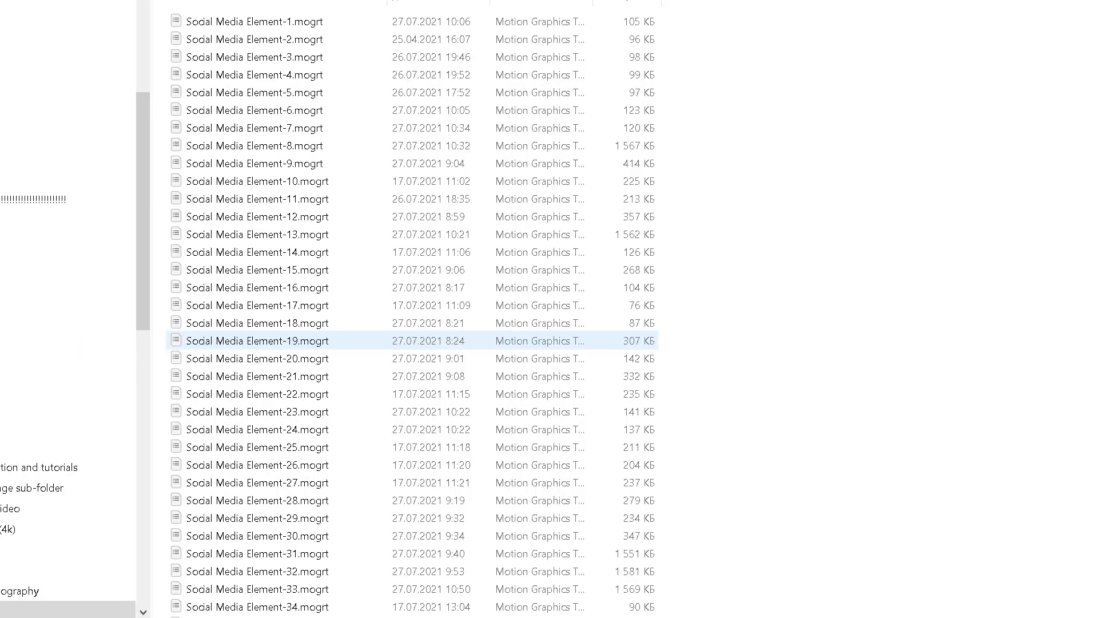
Import the Social Media Element-37 template and place it on V6 above 709462092.mp4, starting at that clip's cut.
scroll(412, 487, "down", 4)
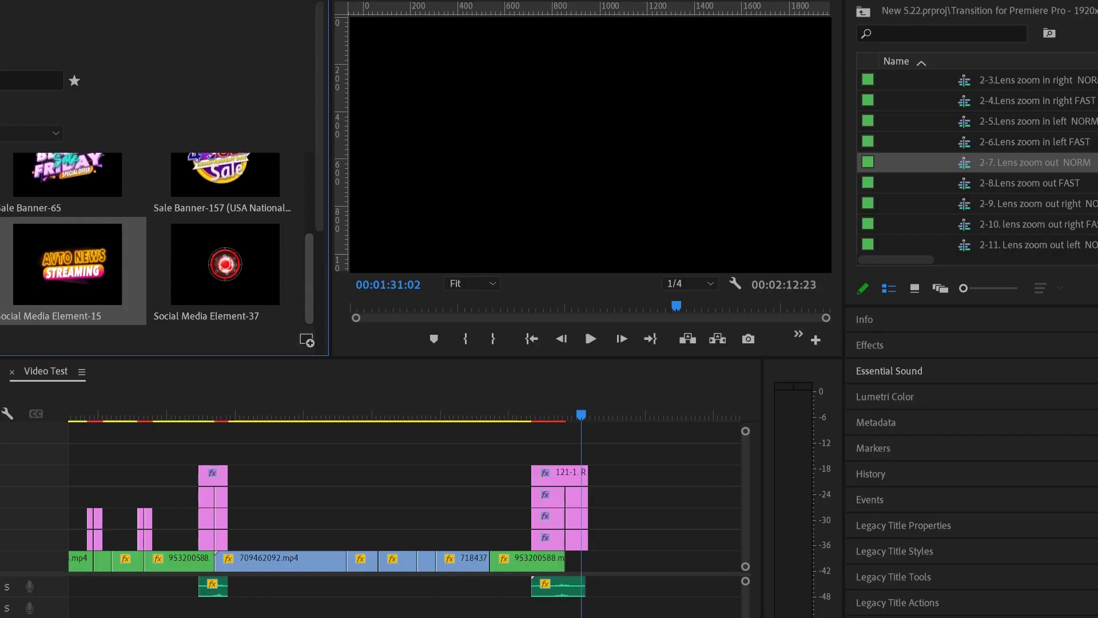
left_click_drag(225, 263, 215, 454)
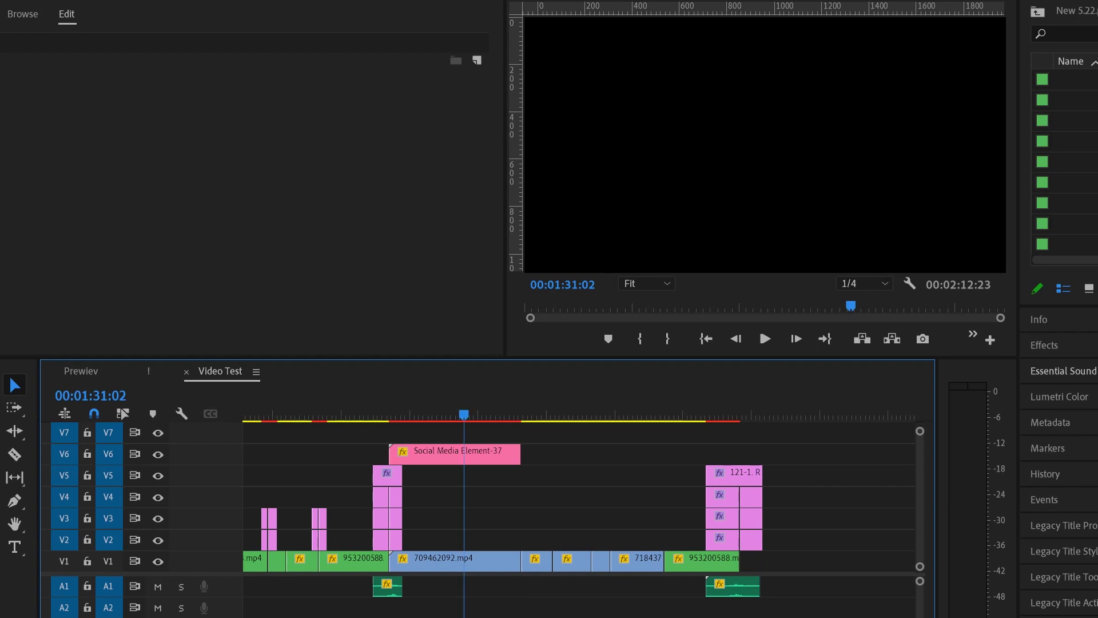
left_click(472, 454)
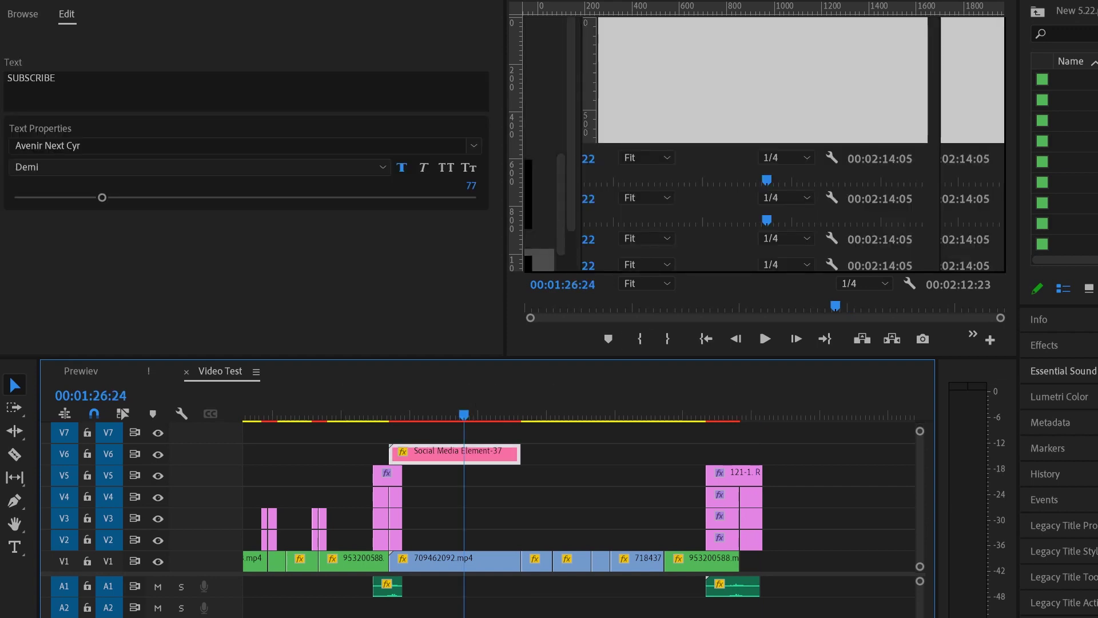
Find the Drop Shadow video effect and apply it to the Social Media Element-37 clip.
key("shift+5")
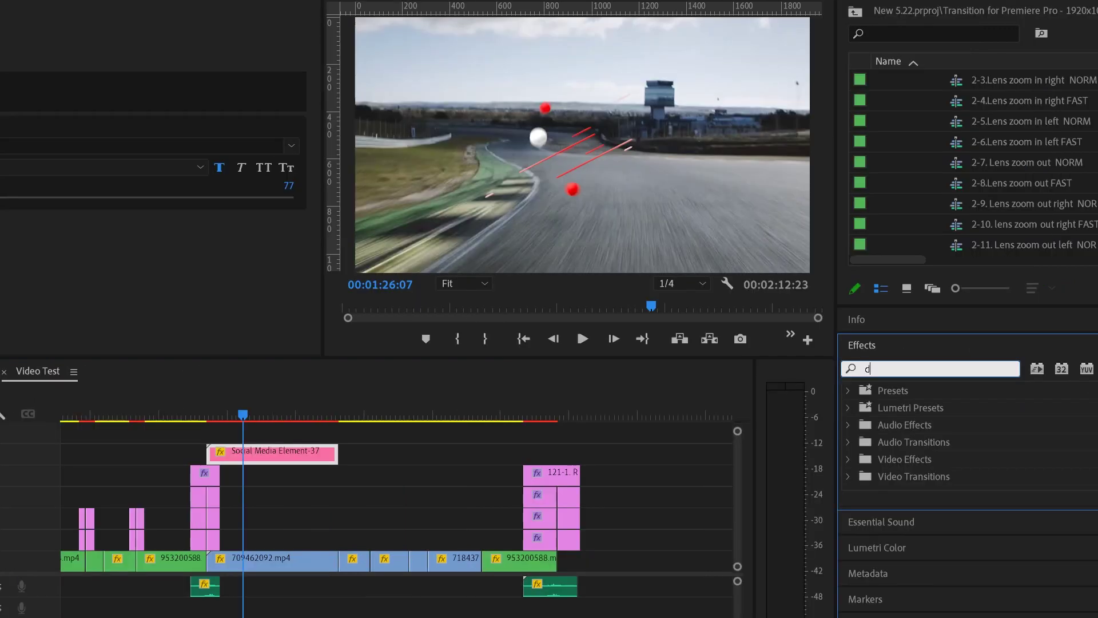
type("rop")
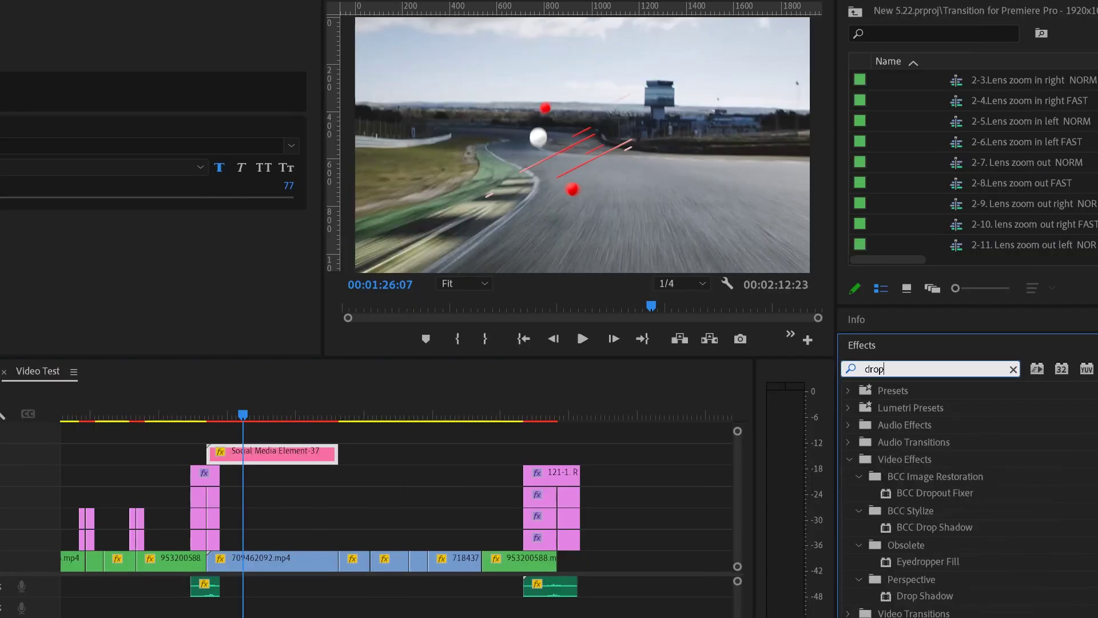
left_click_drag(925, 595, 262, 453)
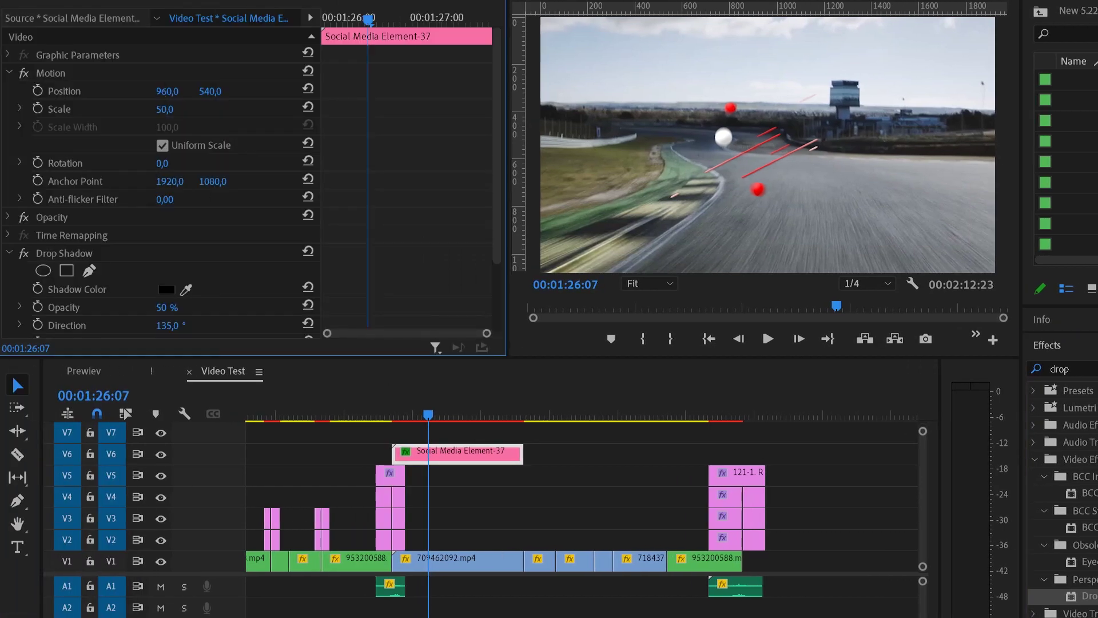
Switch the Drop Shadow effect off and on again to compare the look, and preview the subscribe animation.
scroll(160, 183, "down", 3)
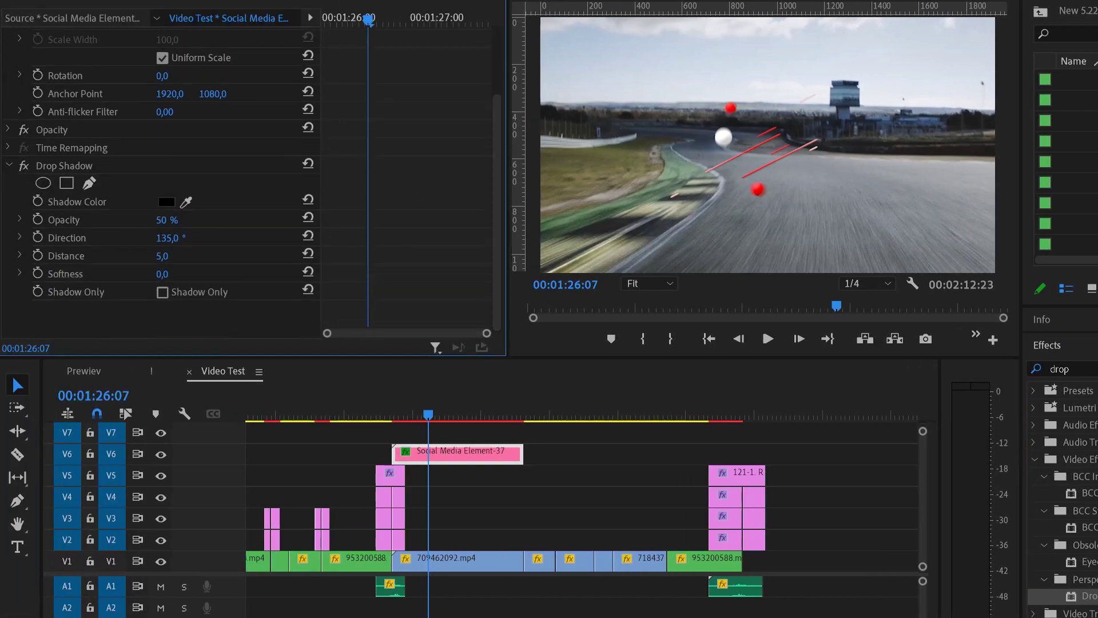
left_click(24, 166)
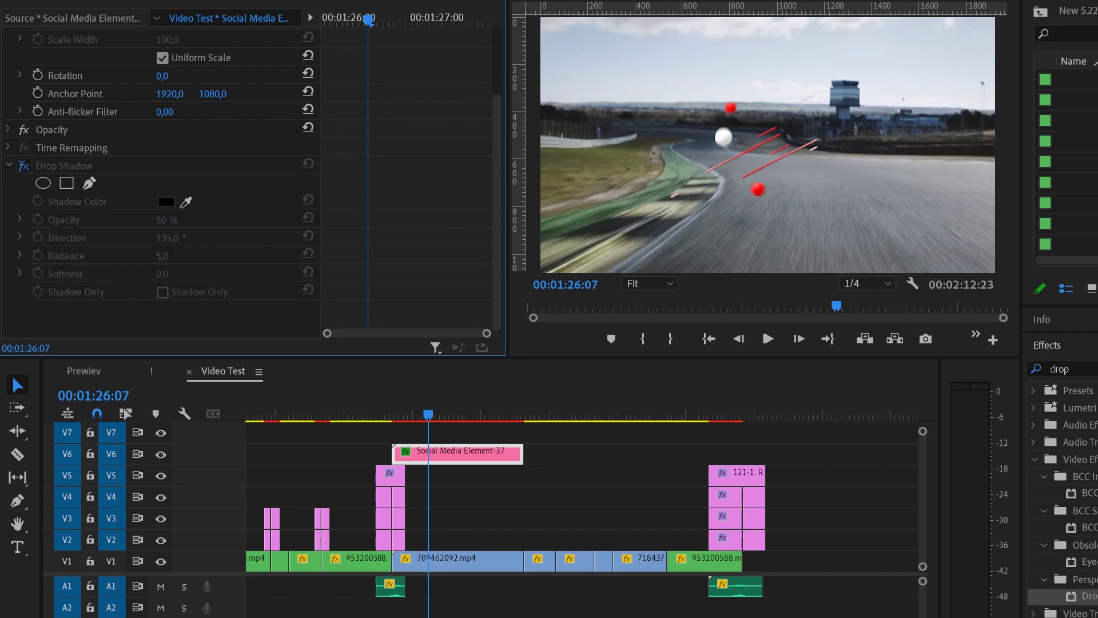
left_click(23, 166)
key("space")
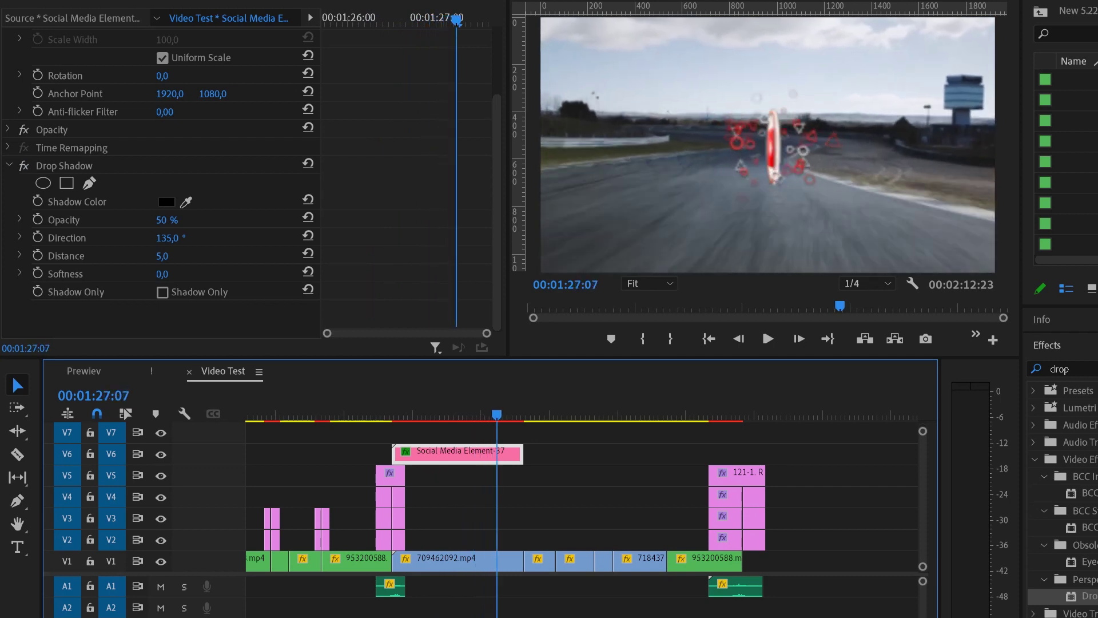
key("space")
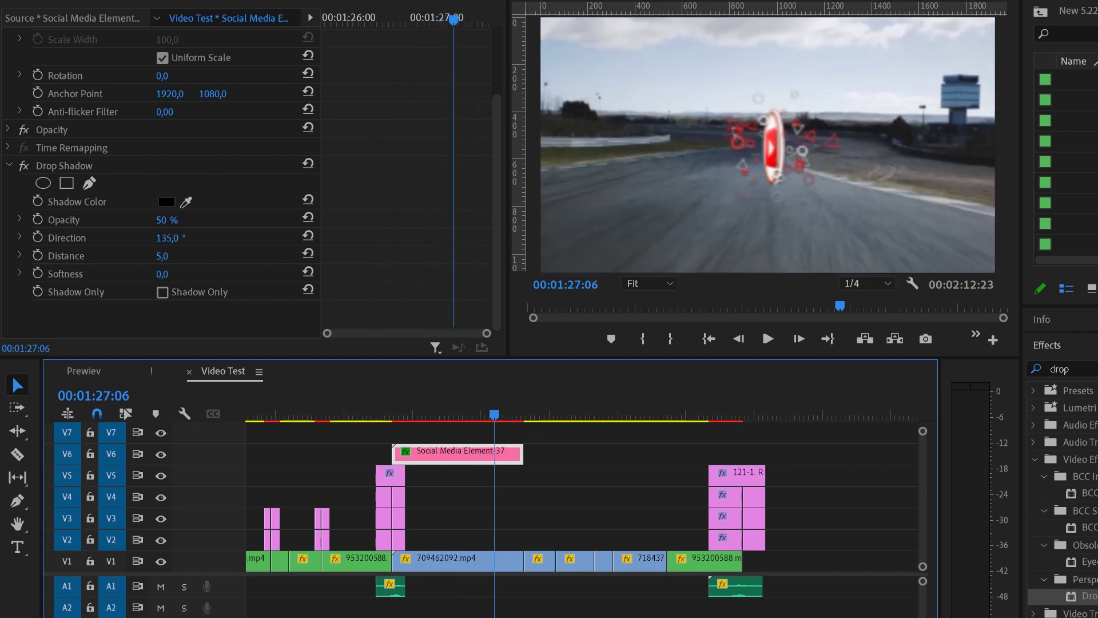
Change the Social Media Element-37 clip's speed to 249.46%, ending at the next video cut, and examine its final frames.
left_click_drag(521, 455, 784, 455)
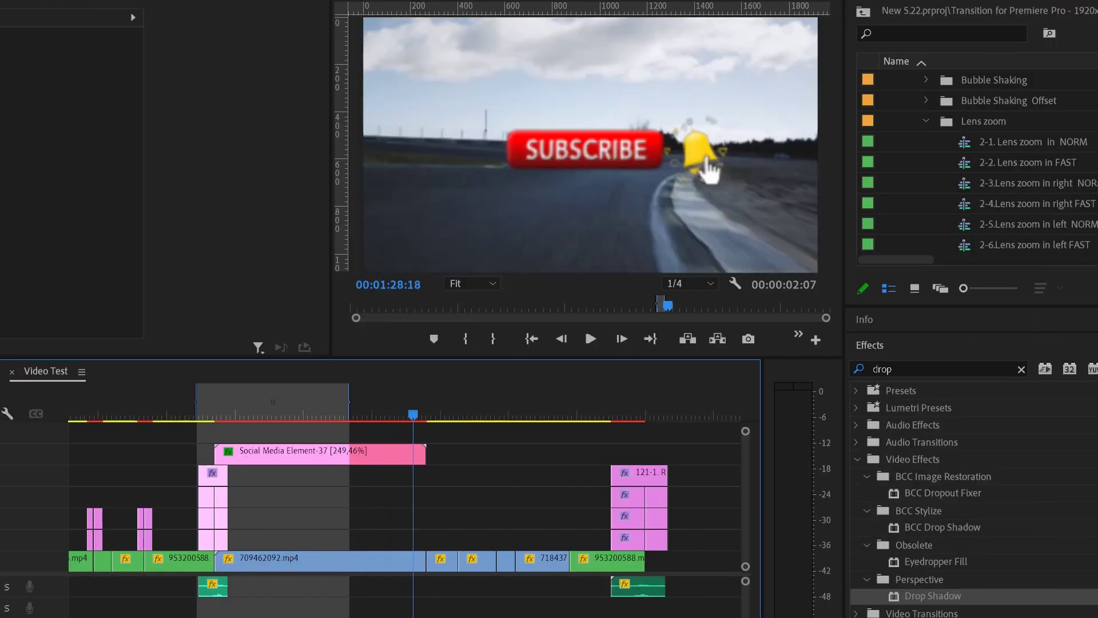
left_click_drag(426, 414, 408, 414)
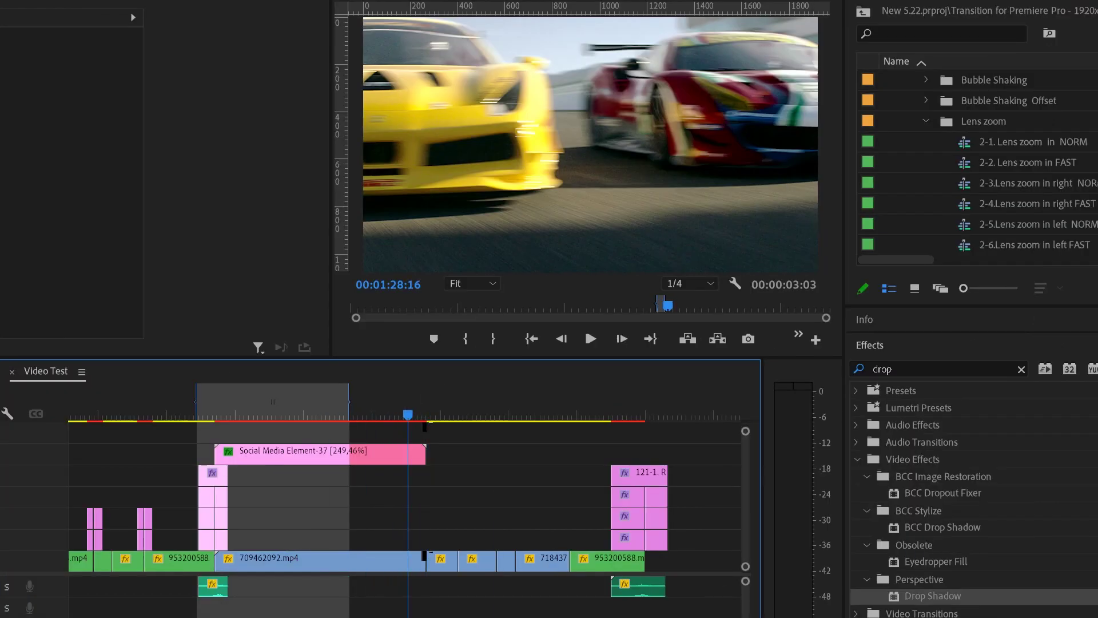
key("Right")
key("Right")
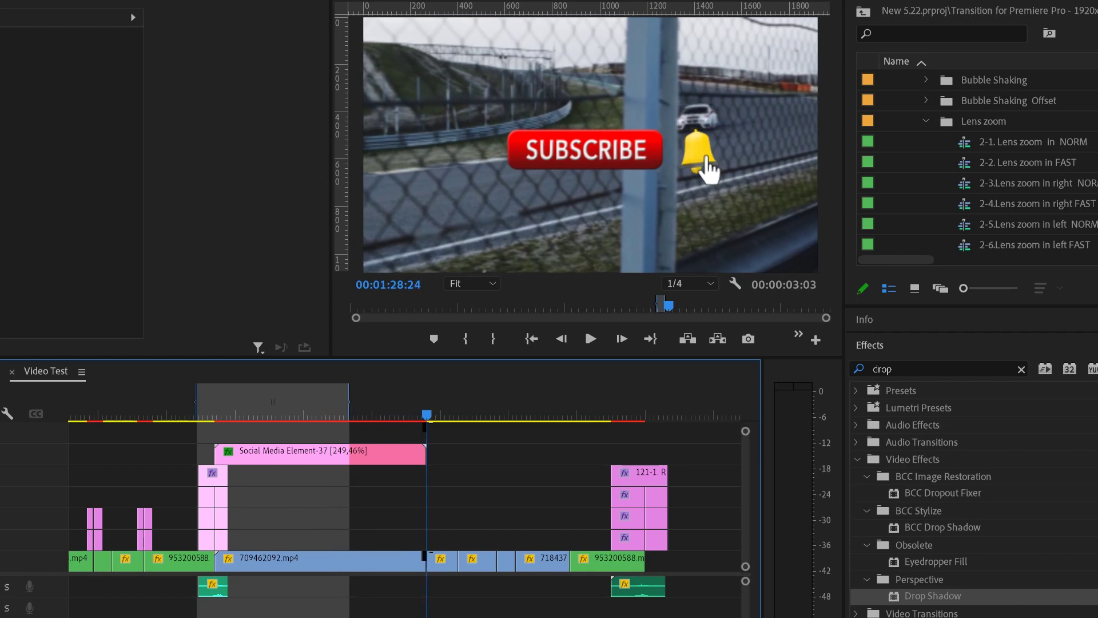
key("Right")
key("Right")
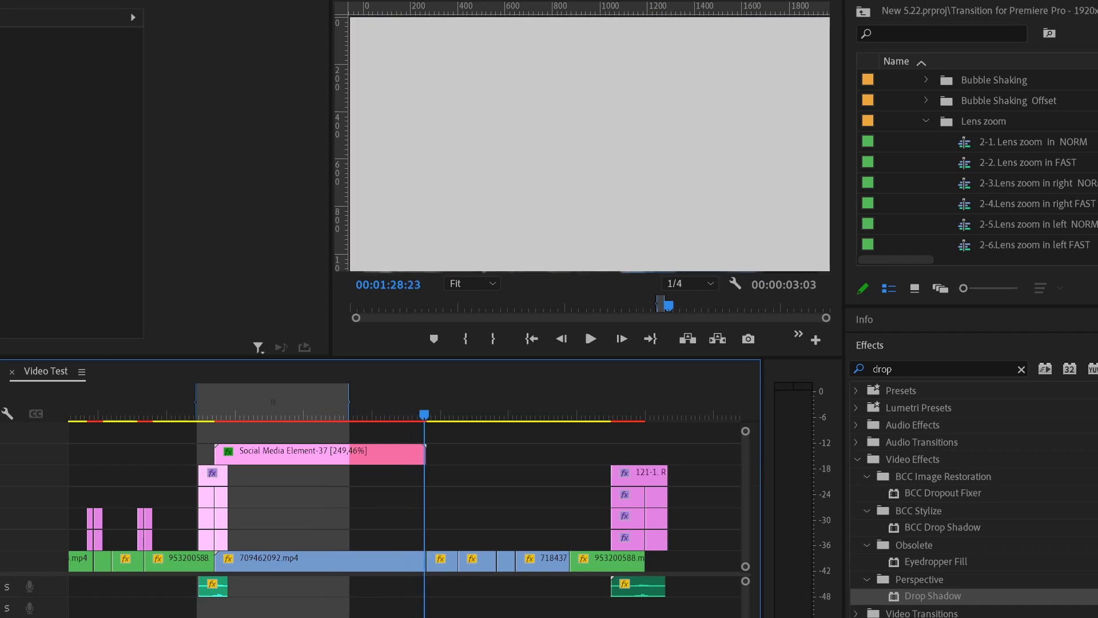
Find the Twist Flat transitions and place Twist Flat right FAST above the clips just after 709462092.mp4.
scroll(972, 166, "down", 10)
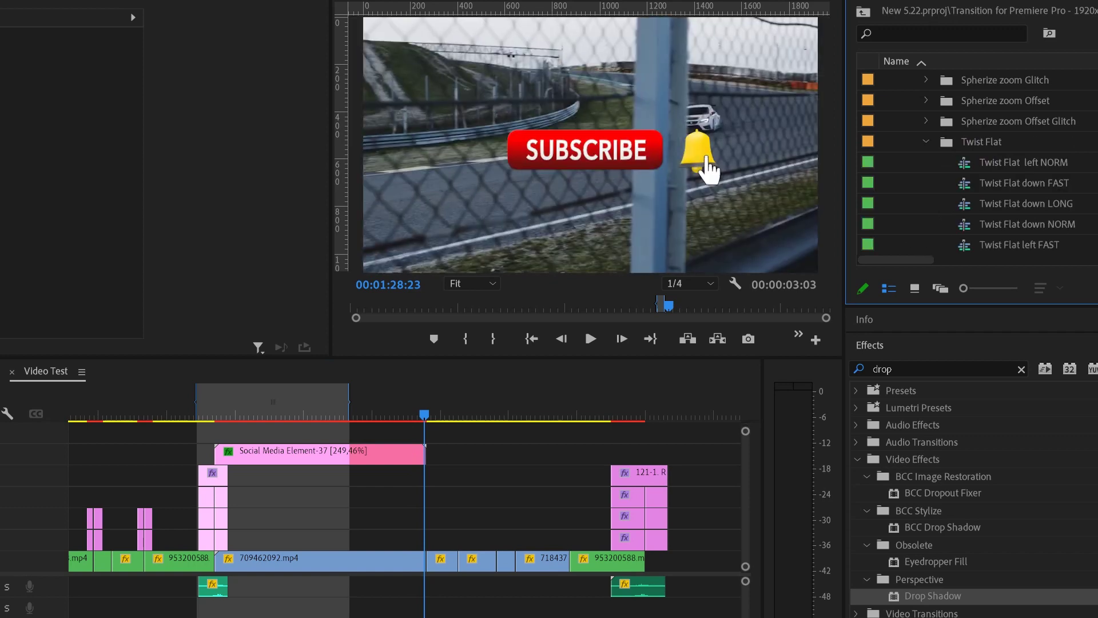
double_click(981, 141)
double_click(947, 142)
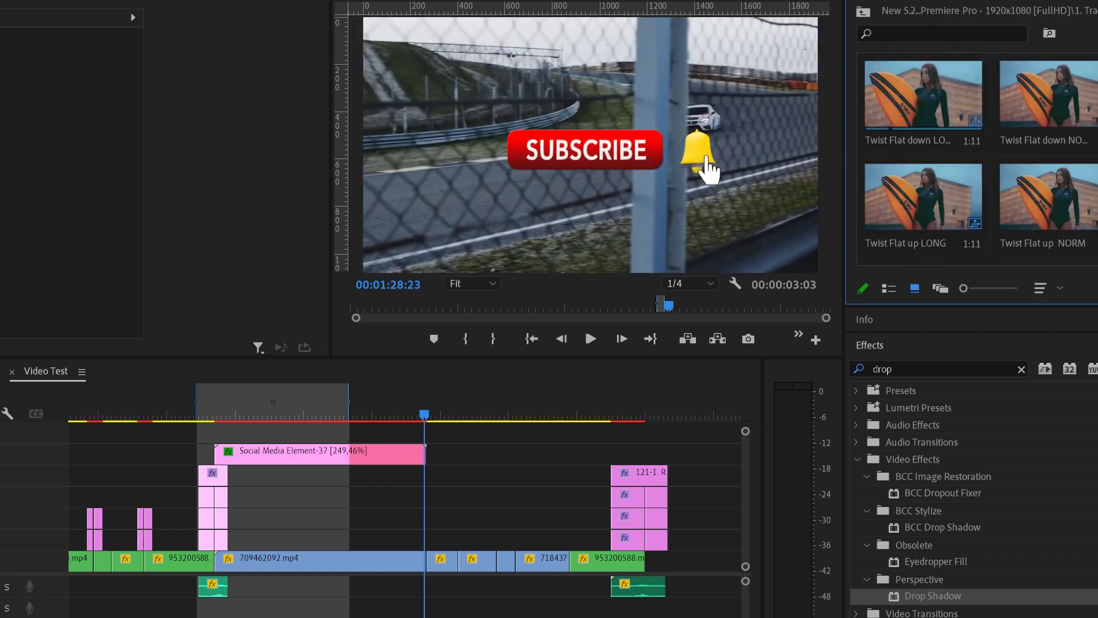
left_click(889, 288)
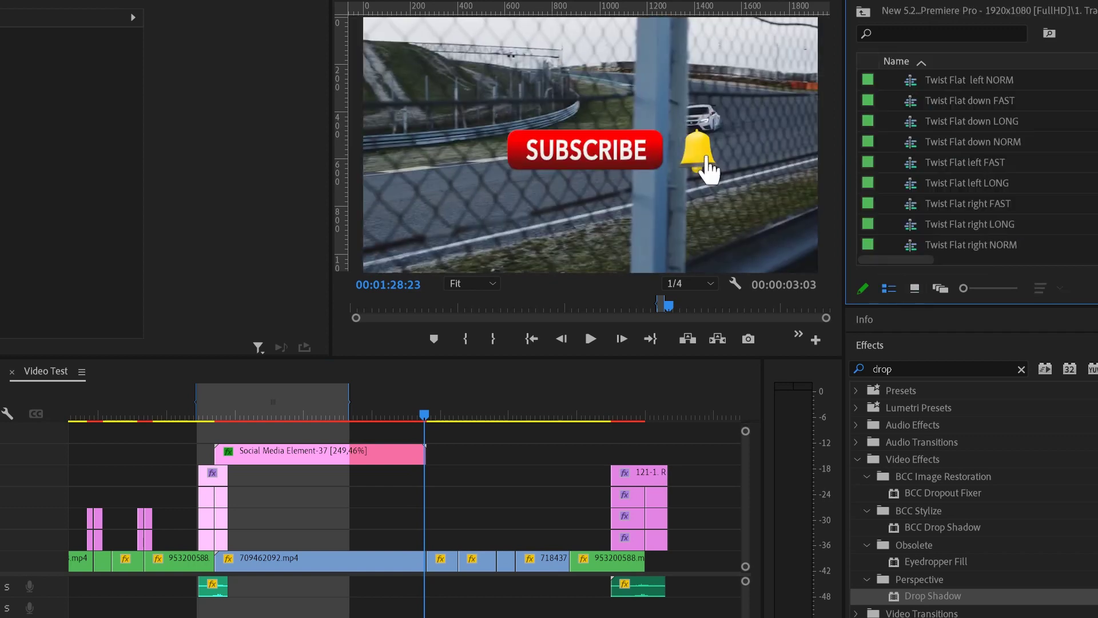
left_click_drag(967, 203, 459, 514)
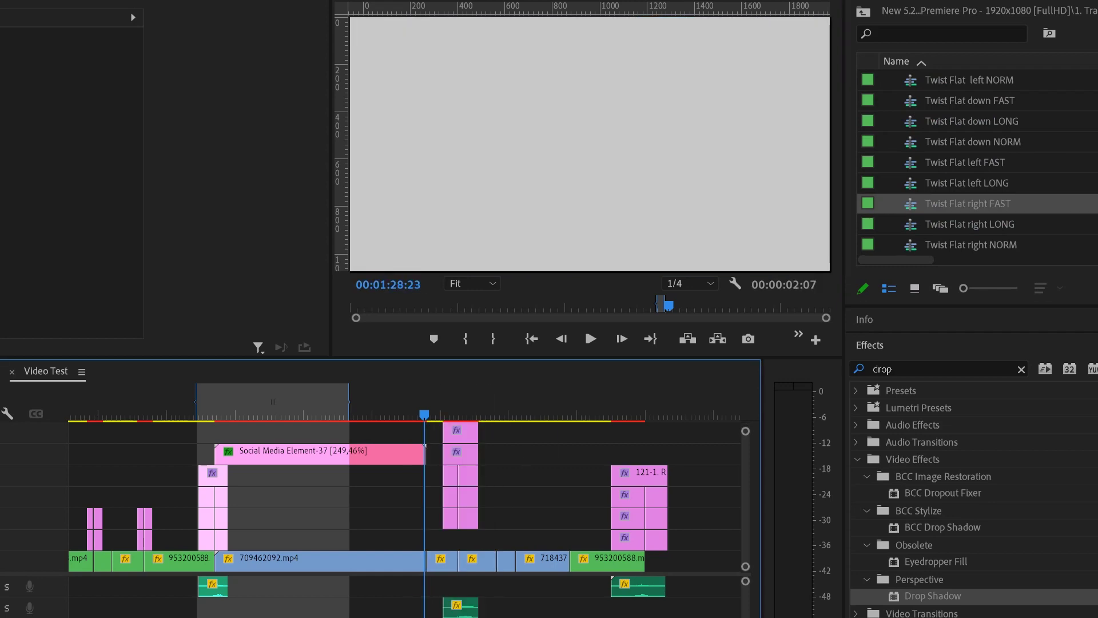
Raise Social Media Element-37 one track and centre the Twist Flat right FAST layers on the cut ending 709462092.mp4.
left_click_drag(380, 455, 358, 433)
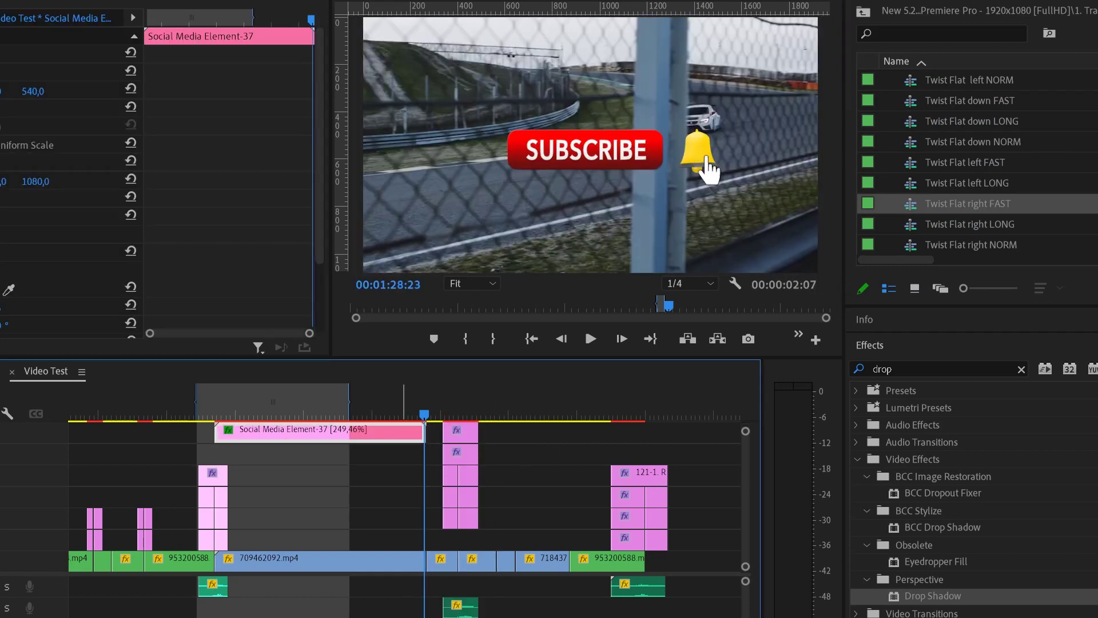
left_click_drag(458, 357, 457, 266)
left_click_drag(385, 401, 390, 382)
left_click_drag(513, 389, 444, 495)
left_click_drag(465, 465, 443, 506)
left_click(388, 321)
left_click_drag(480, 409, 418, 508)
left_click_drag(437, 507, 443, 508)
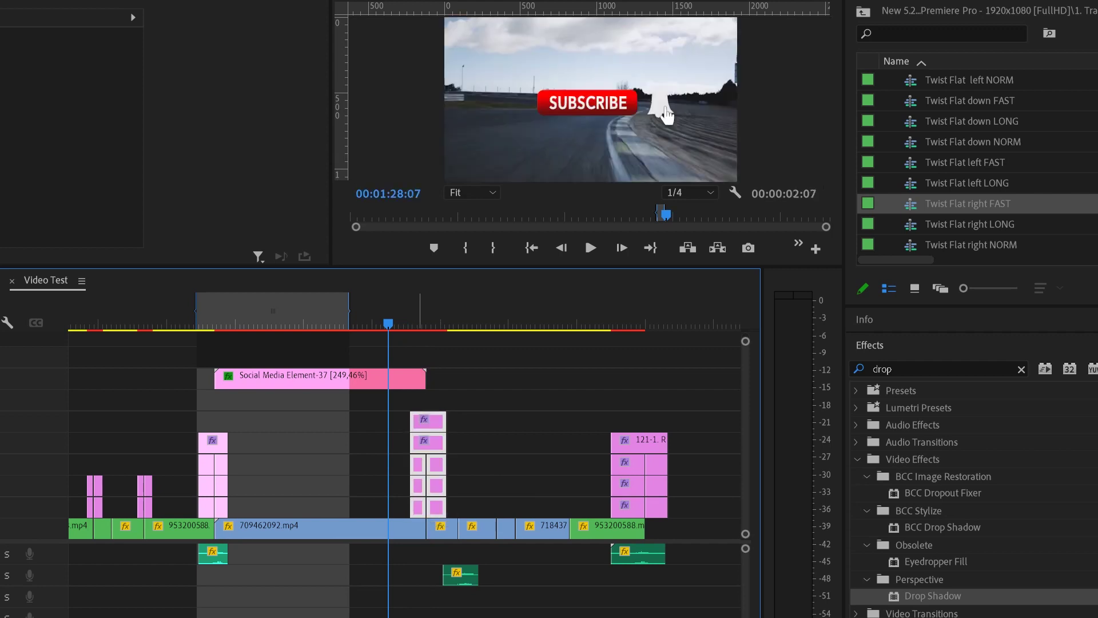
Examine frame by frame how the subscribe element looks as the Twist Flat transition begins.
key("shift+Right")
key("shift+Right")
key("shift+Right")
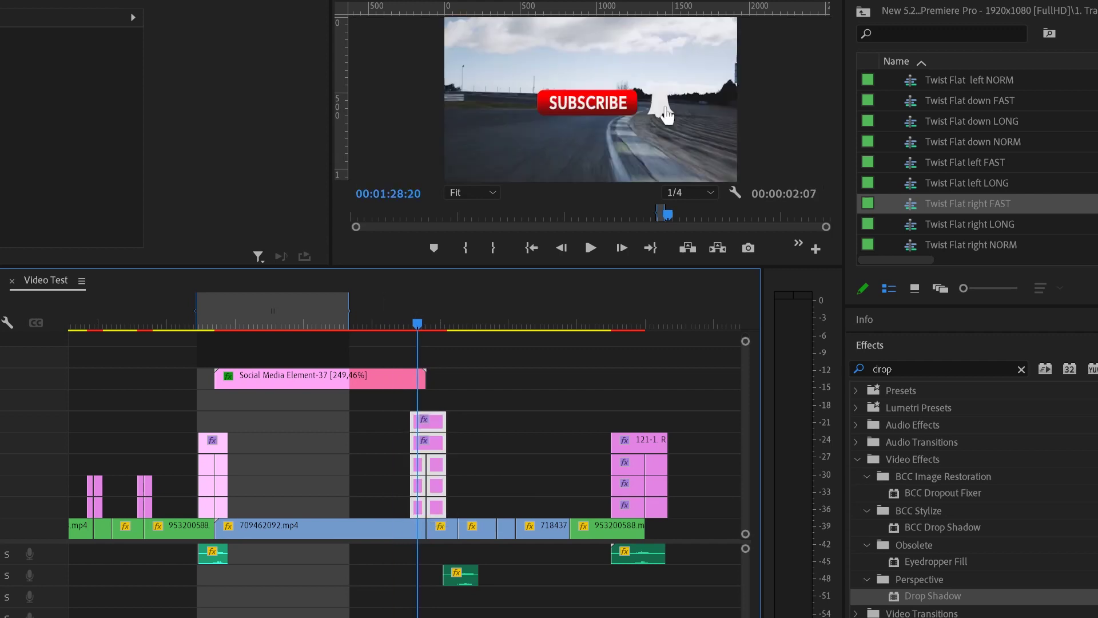
key("Left")
key("Left")
key("Left")
key("Left")
key("Left")
key("Left")
key("Left")
key("Left")
key("Left")
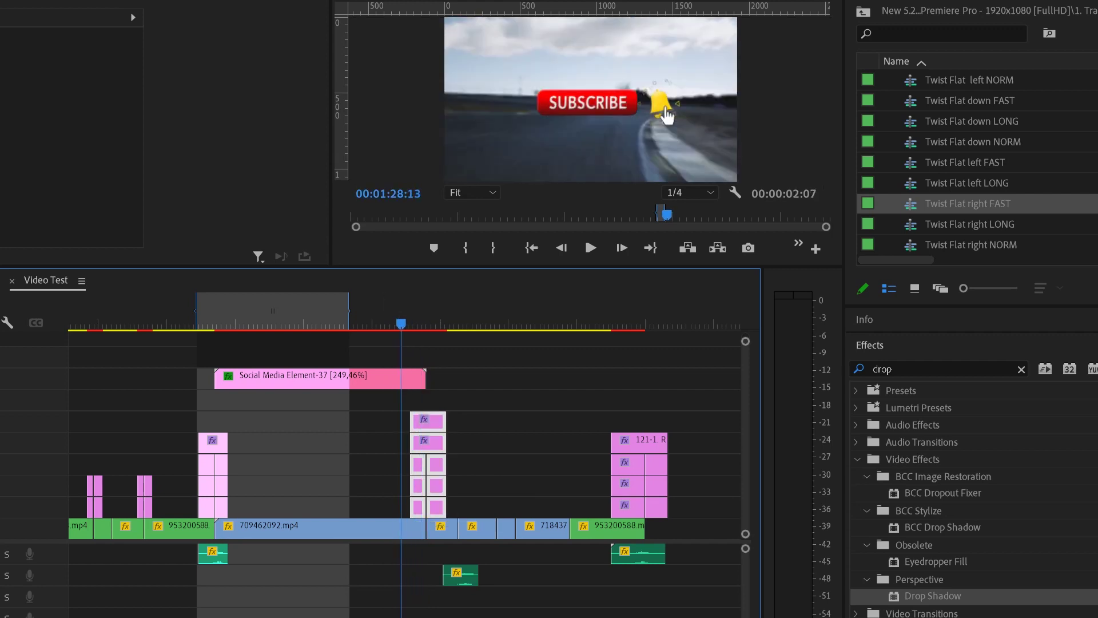
key("Right")
key("Right")
key("Right")
key("Right")
key("Right")
Restack the Twist Flat right FAST layers onto the tracks directly above Social Media Element-37, near the end of 709462092.mp4.
left_click_drag(474, 402, 420, 502)
left_click_drag(438, 421, 486, 419)
left_click_drag(375, 376, 400, 420)
left_click_drag(435, 267, 412, 136)
left_click_drag(480, 461, 410, 356)
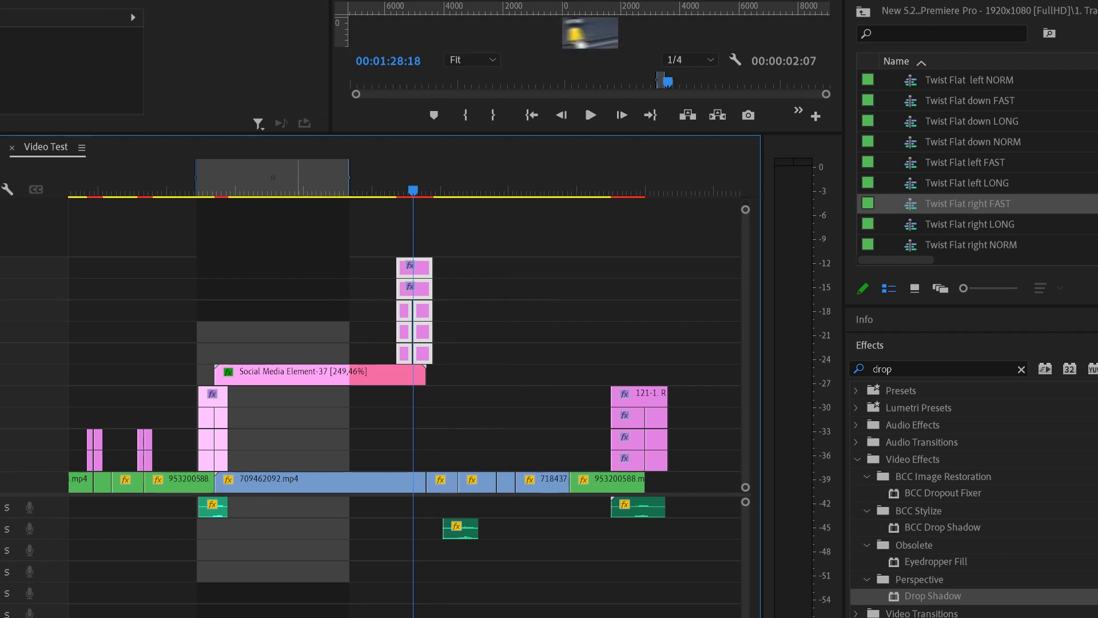
Preview the Twist Flat transition over the subscribe element and shift its layers slightly later, closer to the cut.
left_click_drag(411, 134, 412, 296)
left_click_drag(413, 344, 384, 343)
key("space")
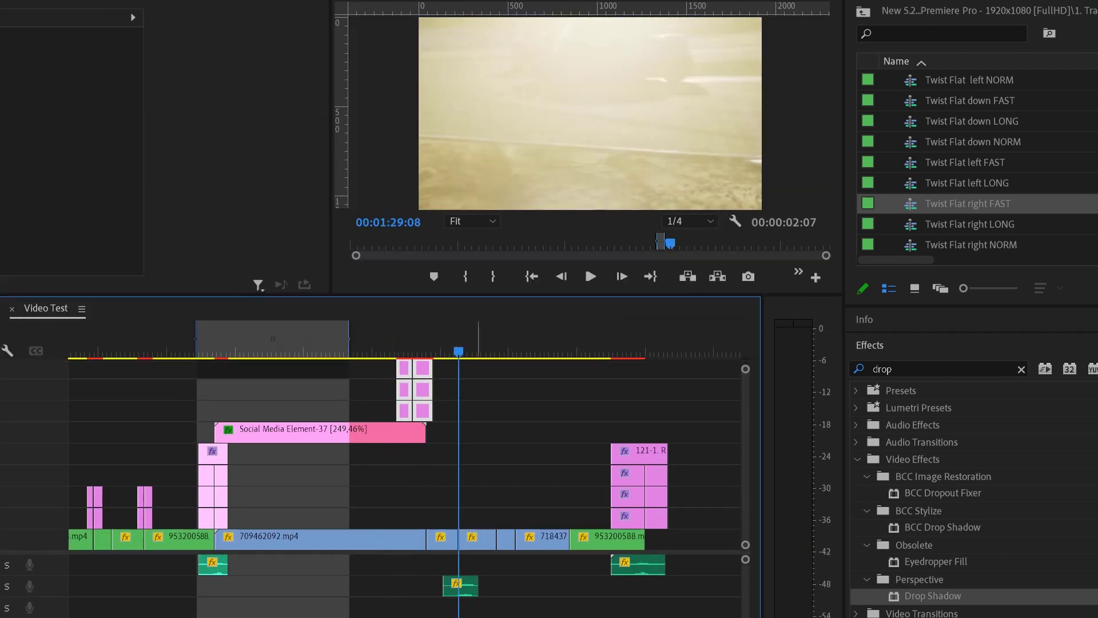
left_click_drag(478, 343, 413, 343)
key("Left")
key("Left")
key("Left")
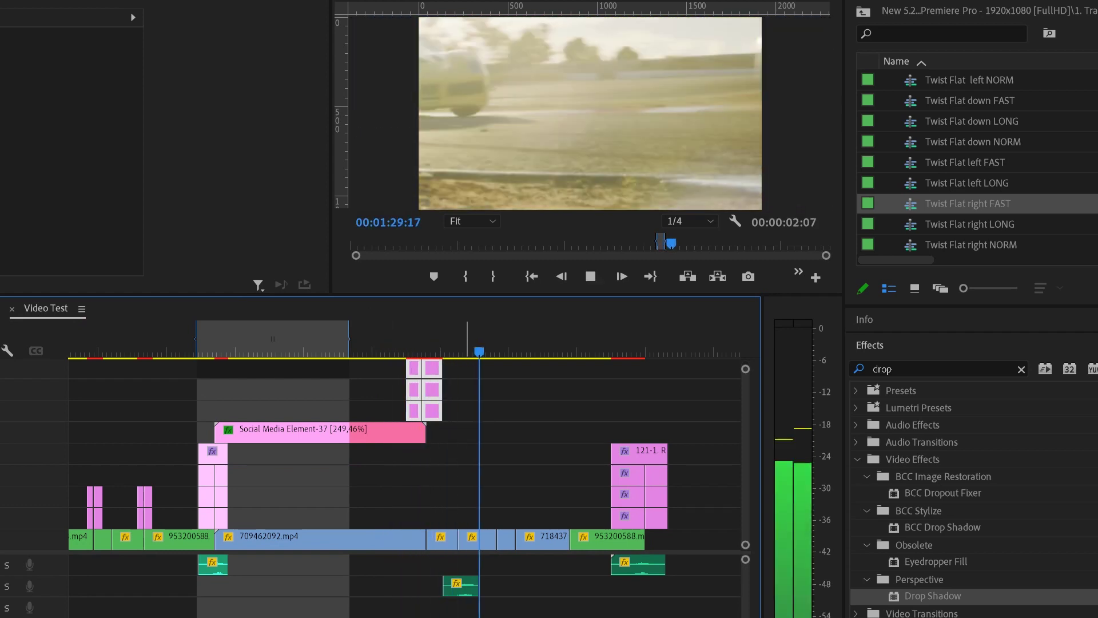
left_click_drag(439, 343, 406, 343)
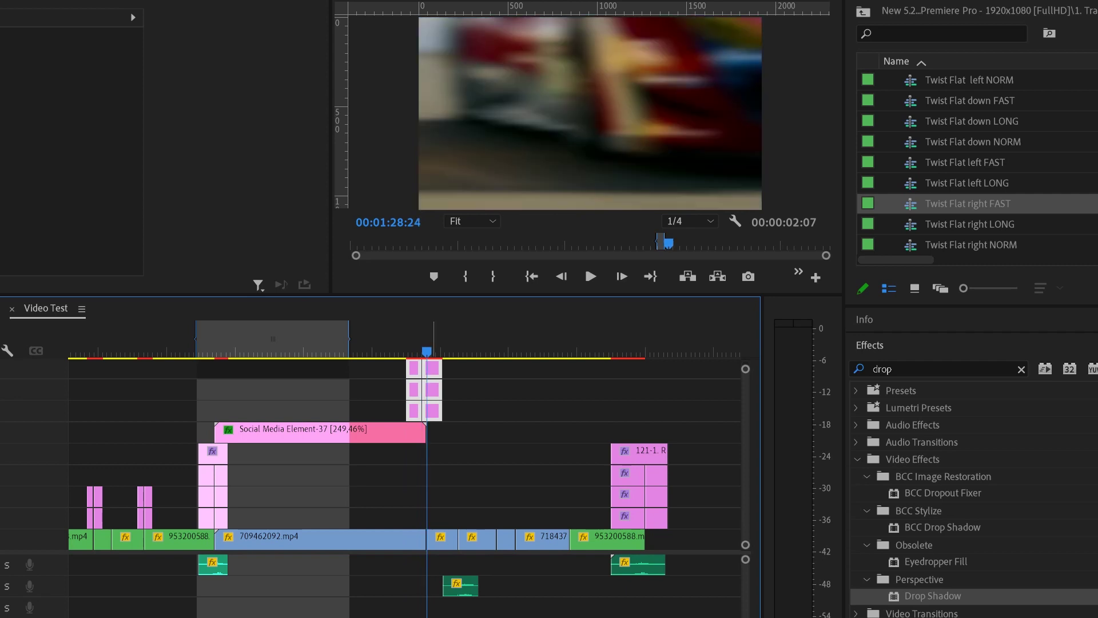
Try centring the Twist Flat right FAST layers exactly on the cut, preview it and move them back slightly earlier.
left_click_drag(435, 390, 440, 390)
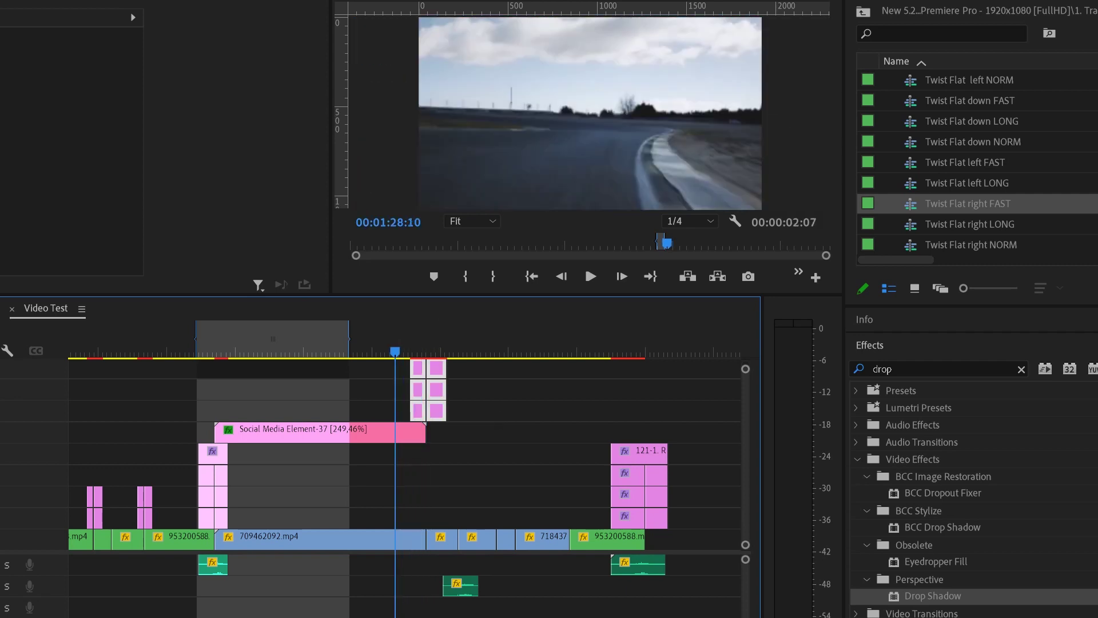
mouse_move(395, 343)
left_mouse_down()
mouse_move(419, 343)
mouse_move(399, 343)
left_mouse_up()
key("space")
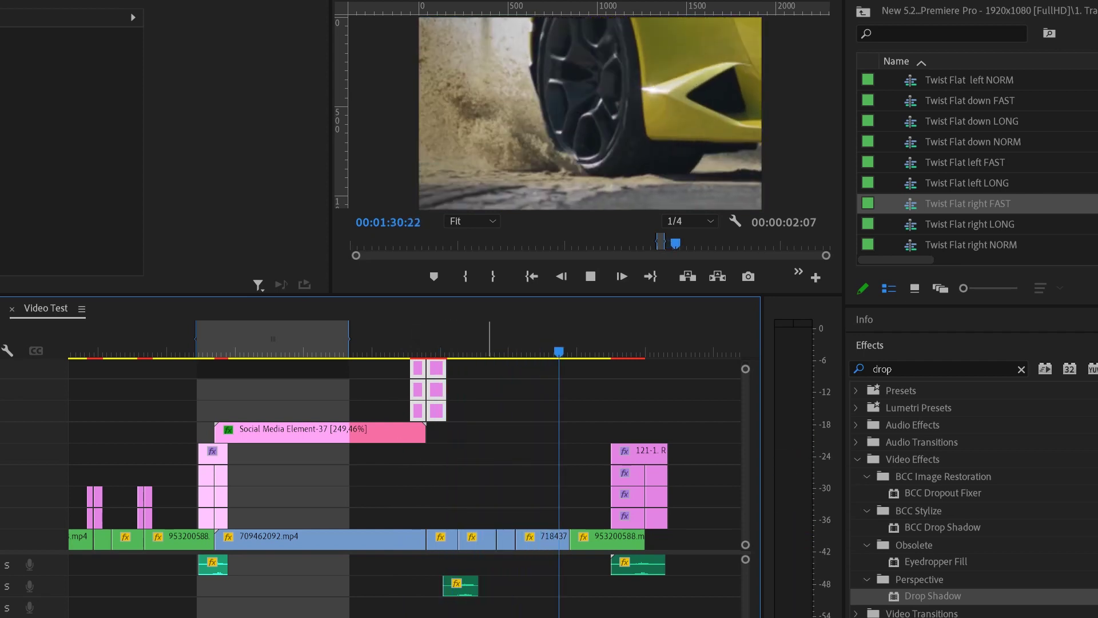
left_click_drag(489, 339, 427, 339)
left_click_drag(438, 411, 434, 411)
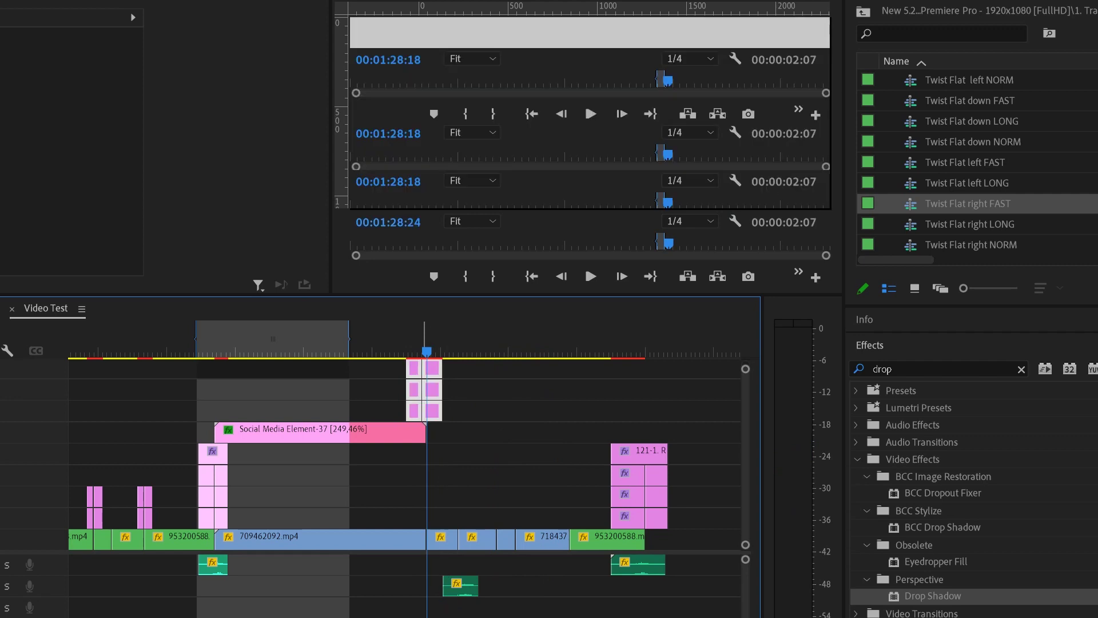
Play the sequence through the Twist Flat transition and inspect the frames before the last cut.
left_click_drag(403, 339, 412, 339)
key("l")
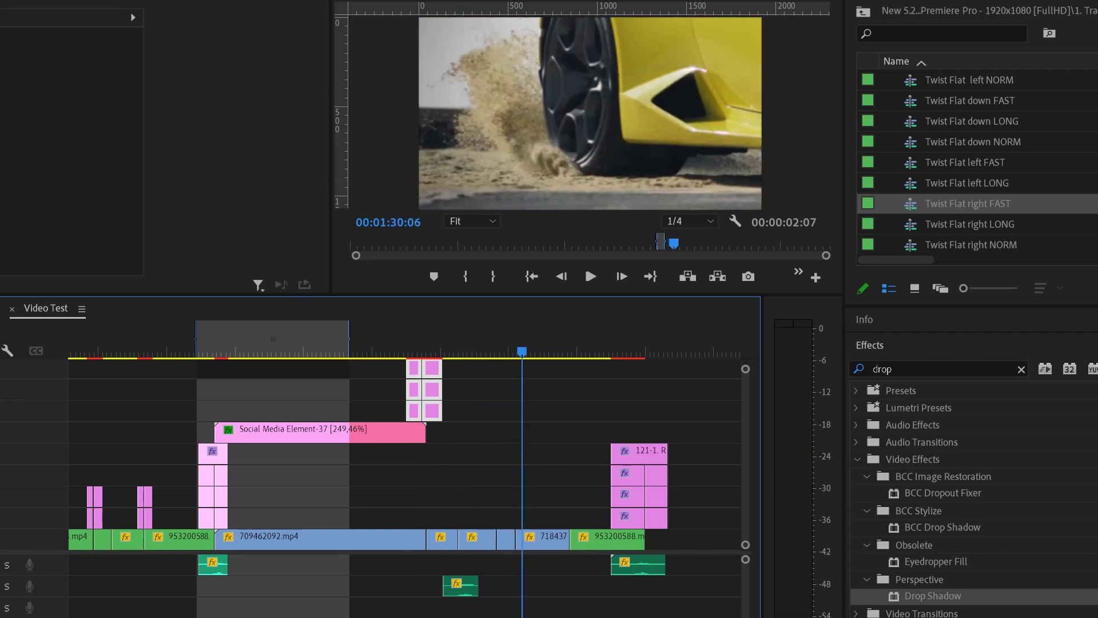
mouse_move(560, 352)
left_mouse_down()
mouse_move(534, 352)
mouse_move(553, 351)
left_mouse_up()
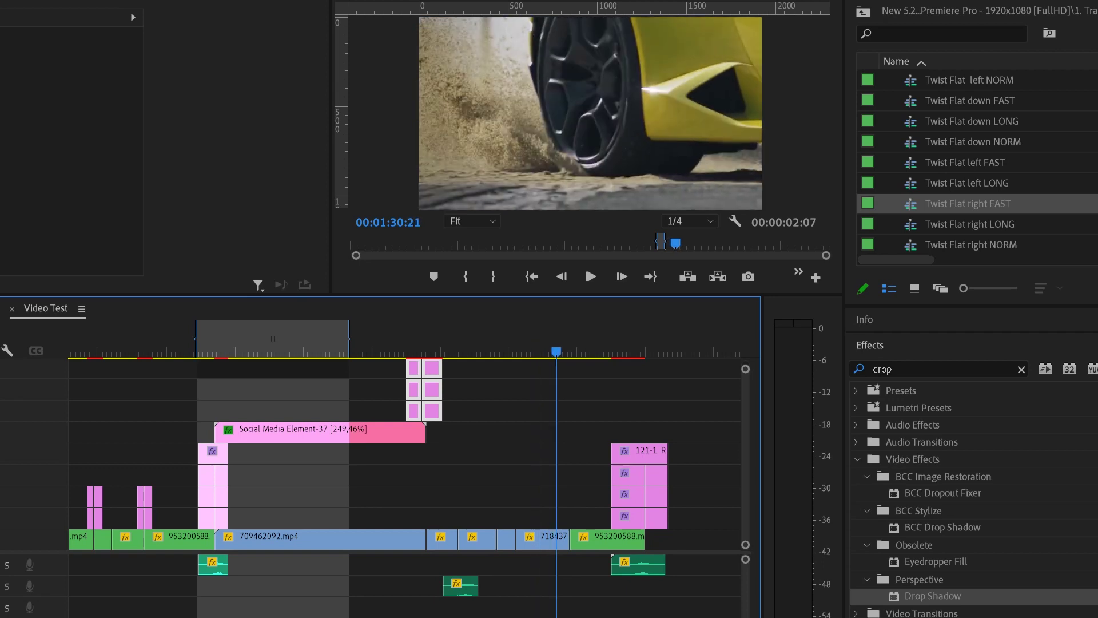
Place 5-2. Lens zoom Kick in FAST from the Lens zoom Offset folder over the cut starting the 718437 clip.
left_click(863, 11)
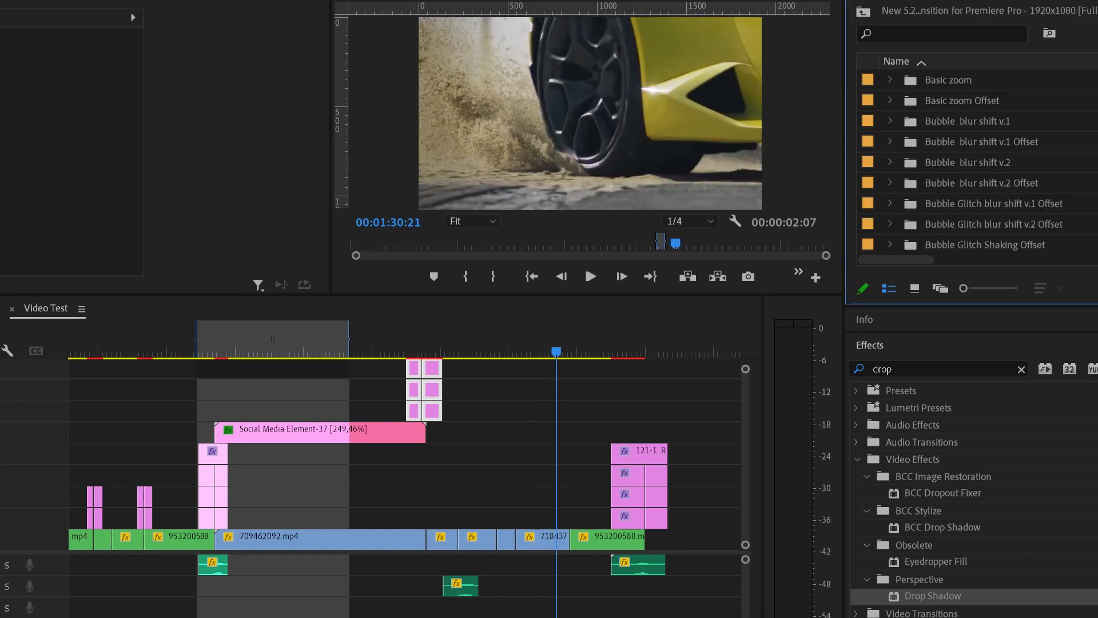
left_click(890, 80)
left_click(890, 80)
scroll(973, 162, "down", 2)
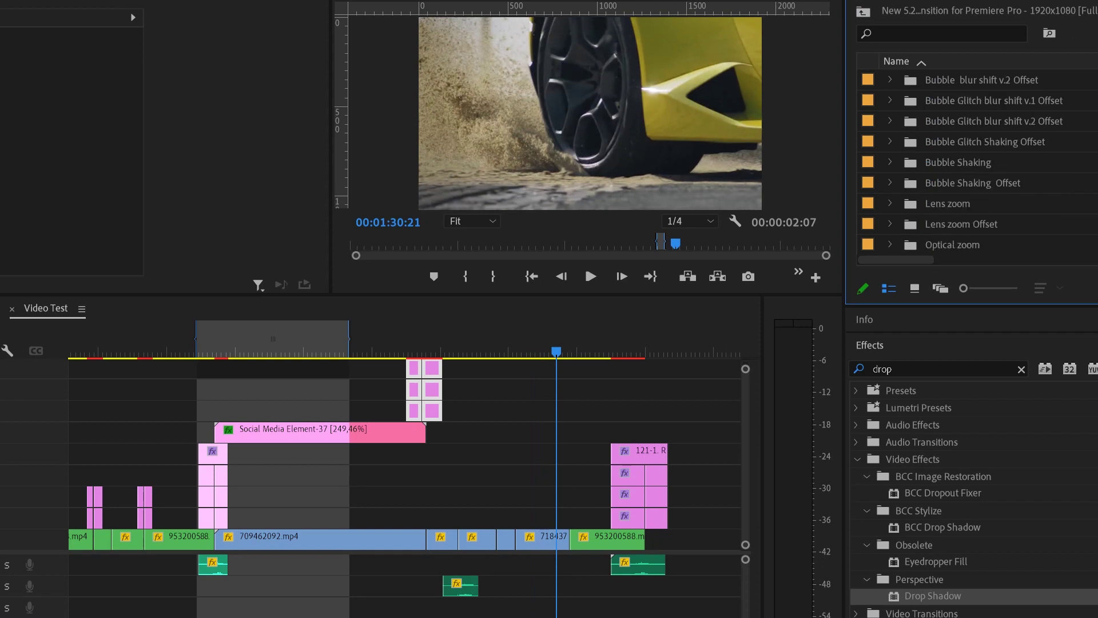
left_click(890, 224)
scroll(890, 225, "down", 1)
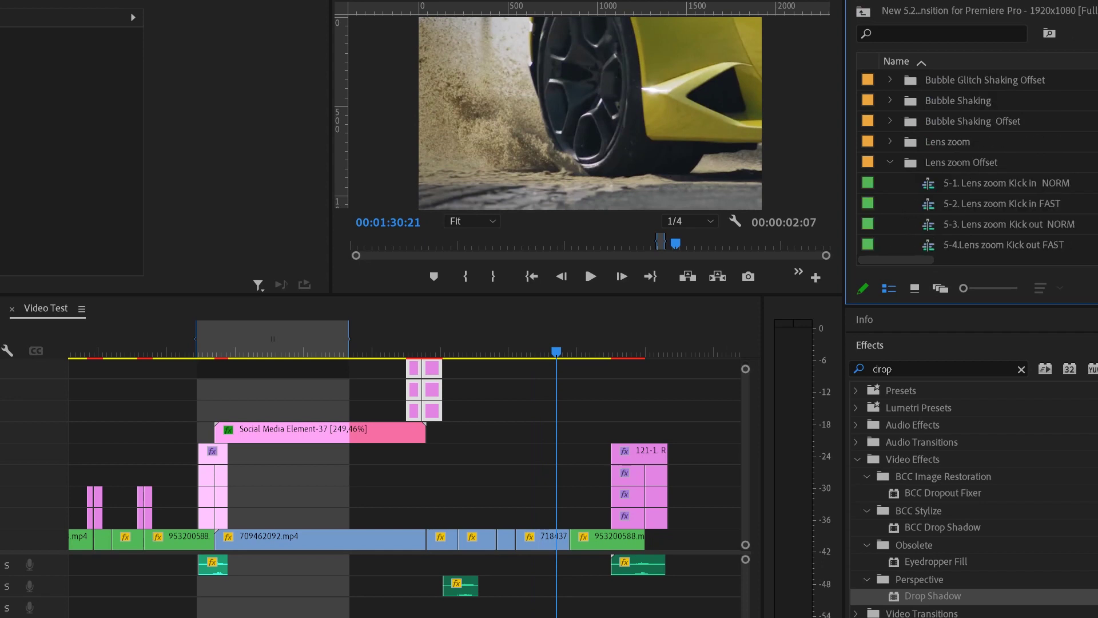
left_click_drag(1001, 204, 504, 518)
Preview the Lens zoom Kick in FAST transition in playback.
left_click_drag(501, 350, 492, 350)
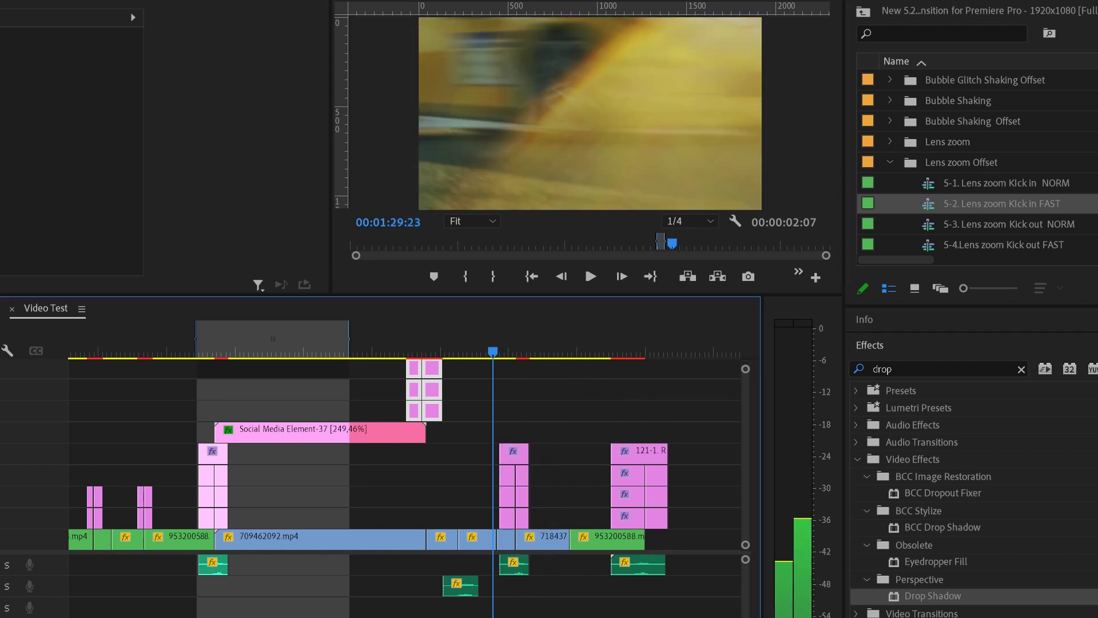
key("space")
mouse_move(480, 350)
left_mouse_down()
mouse_move(503, 350)
mouse_move(479, 350)
left_mouse_up()
key("space")
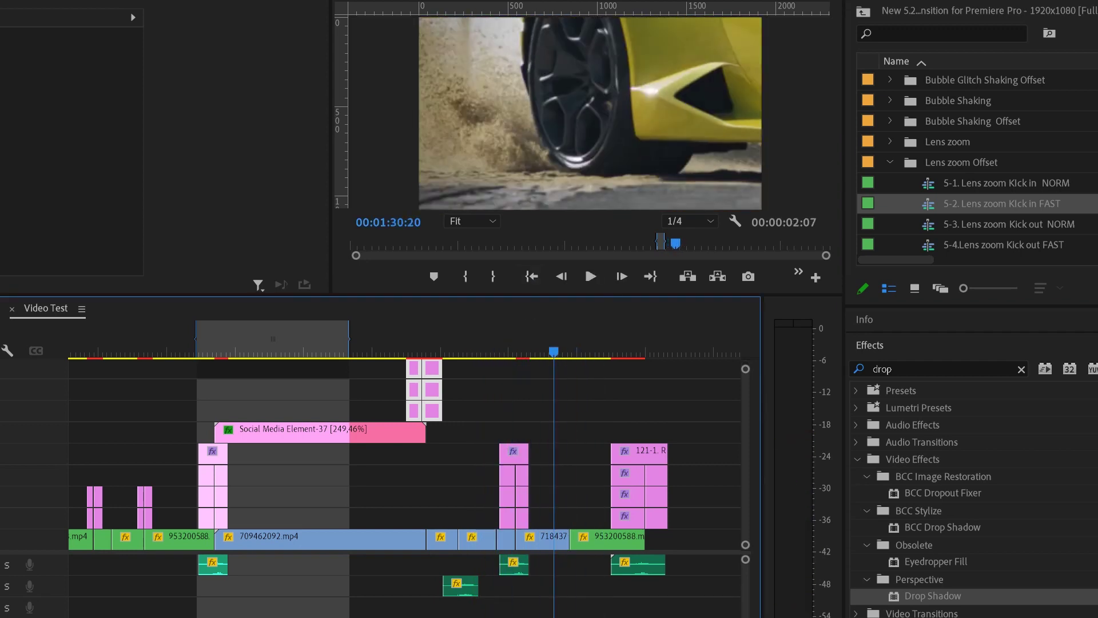
key("space")
Place Flat LENS down Right FAST from 05. Distort Transition over the cut between the 718437 clip and the last 953200588.mp4 clip.
left_click(890, 163)
scroll(938, 166, "down", 4)
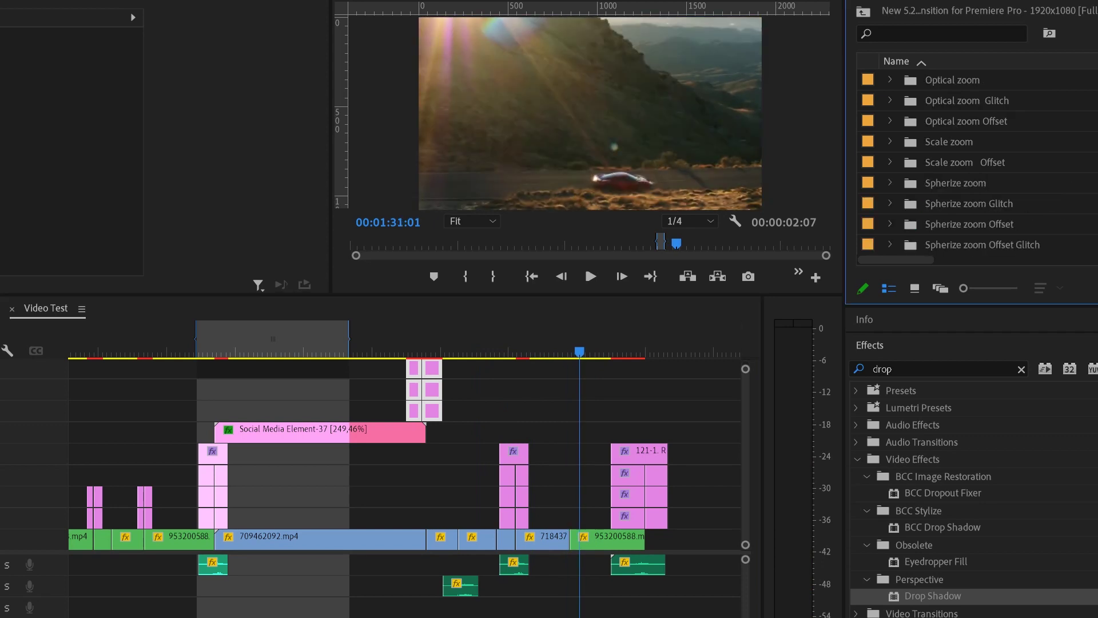
left_click(863, 11)
left_click(890, 80)
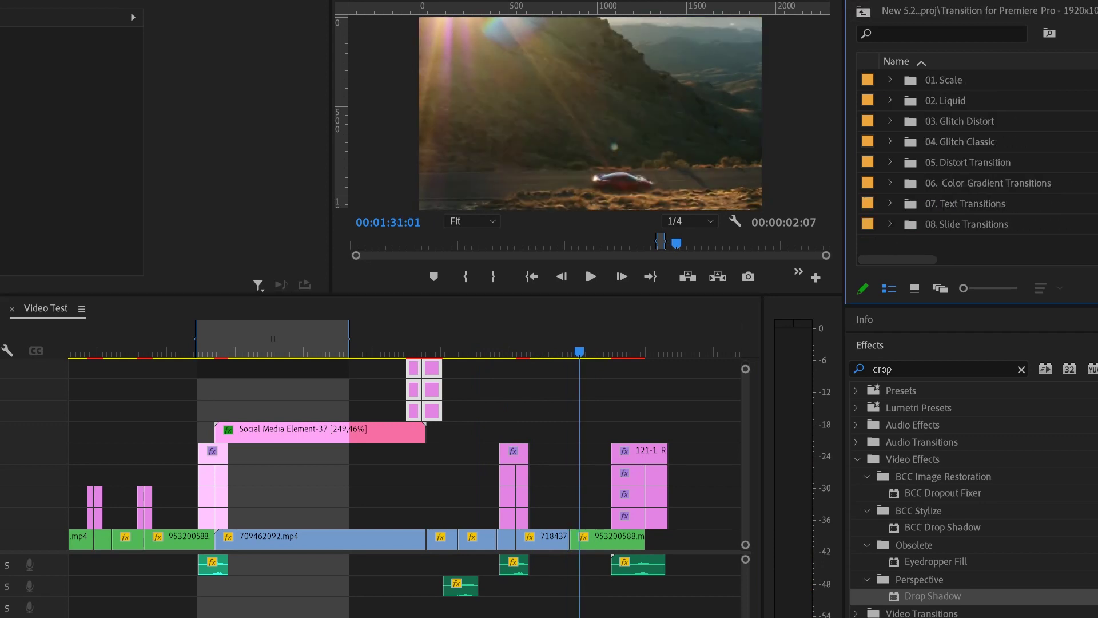
left_click(890, 162)
scroll(938, 162, "down", 1)
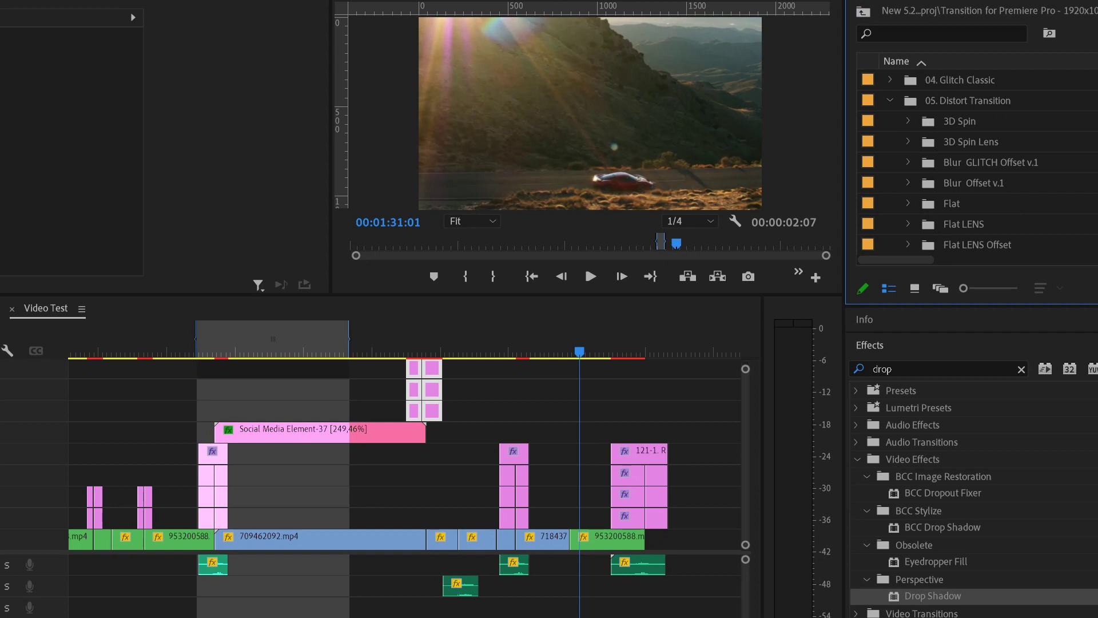
left_click(907, 225)
scroll(938, 224, "down", 3)
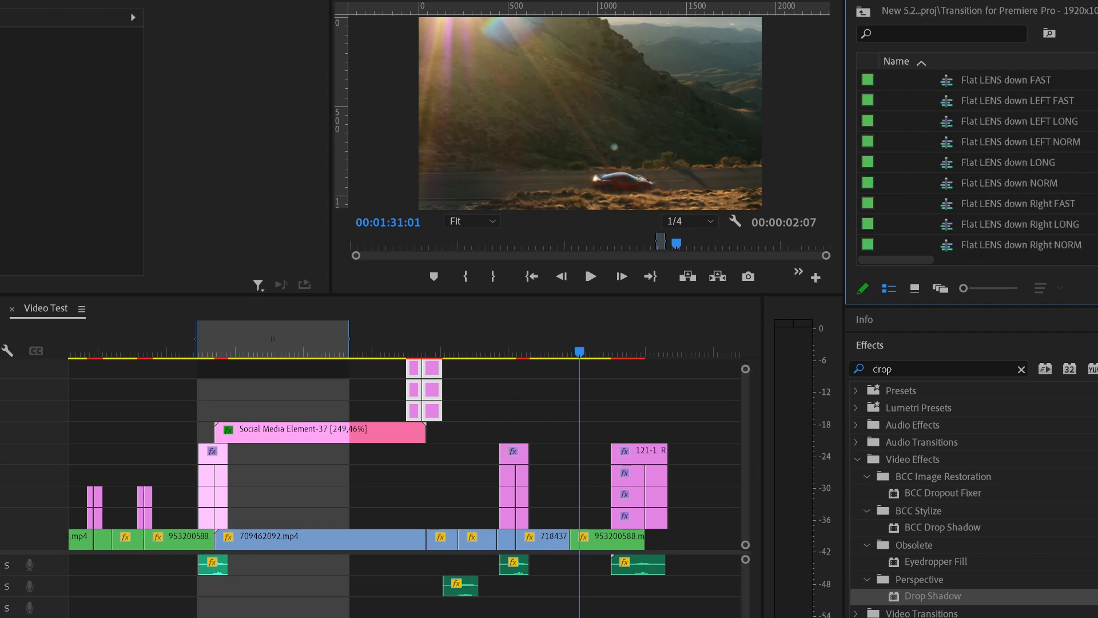
scroll(972, 172, "up", 1)
scroll(973, 172, "down", 1)
scroll(1001, 183, "down", 1)
left_click_drag(1047, 207, 574, 515)
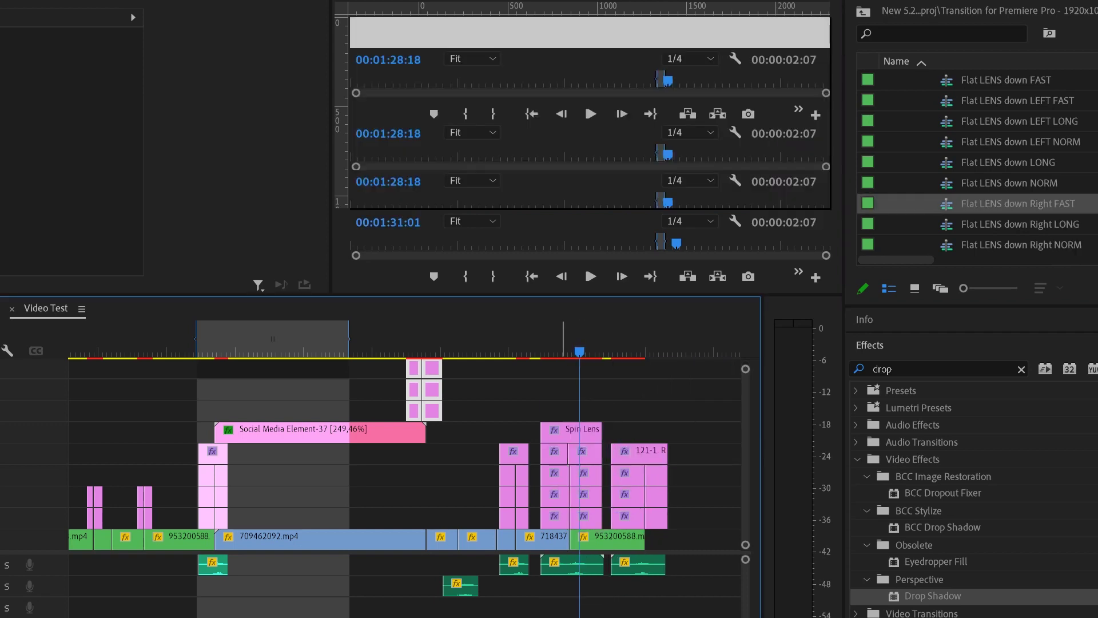
Play back the Flat LENS down Right FAST transition repeatedly to check it at the last cut.
mouse_move(545, 347)
left_mouse_down()
mouse_move(534, 346)
mouse_move(576, 348)
mouse_move(535, 348)
left_mouse_up()
key("space")
key("space")
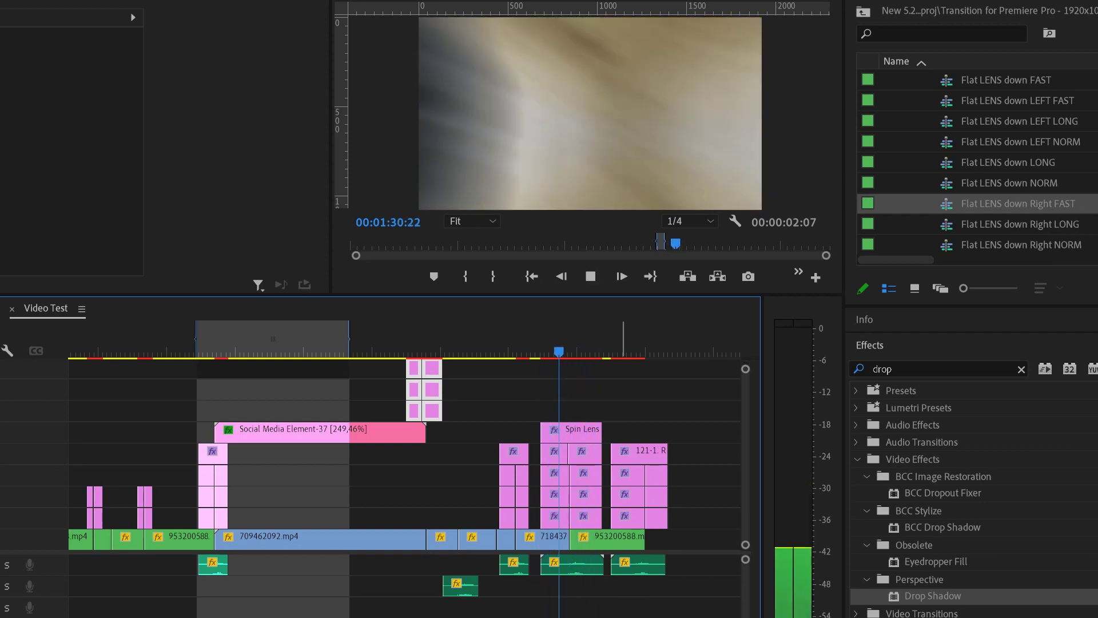
key("space")
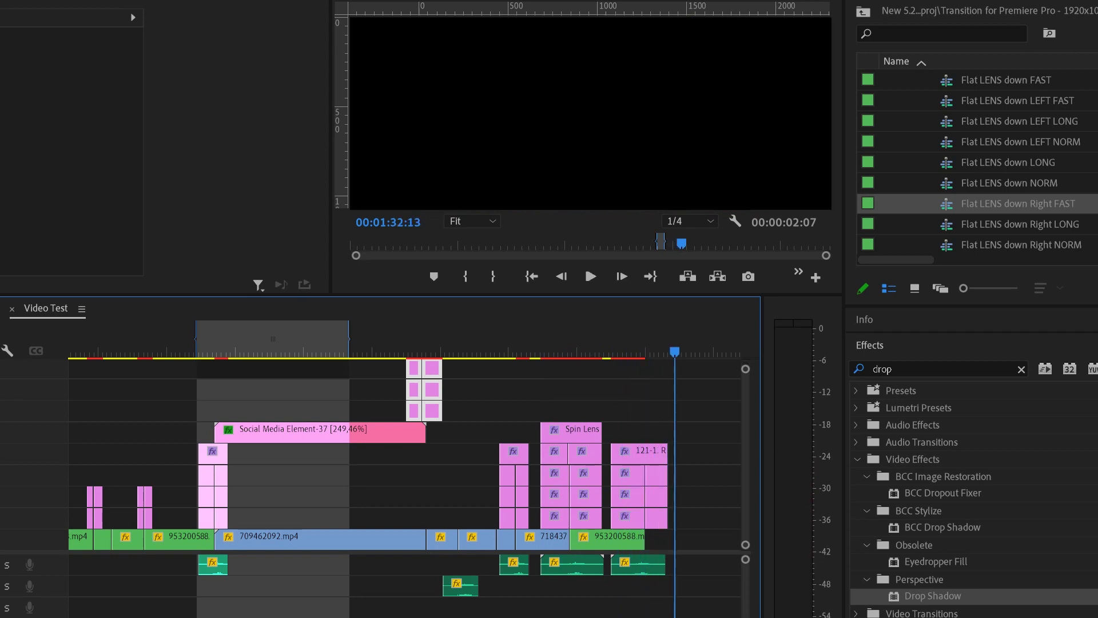
left_click_drag(550, 348, 531, 348)
key("space")
key("space")
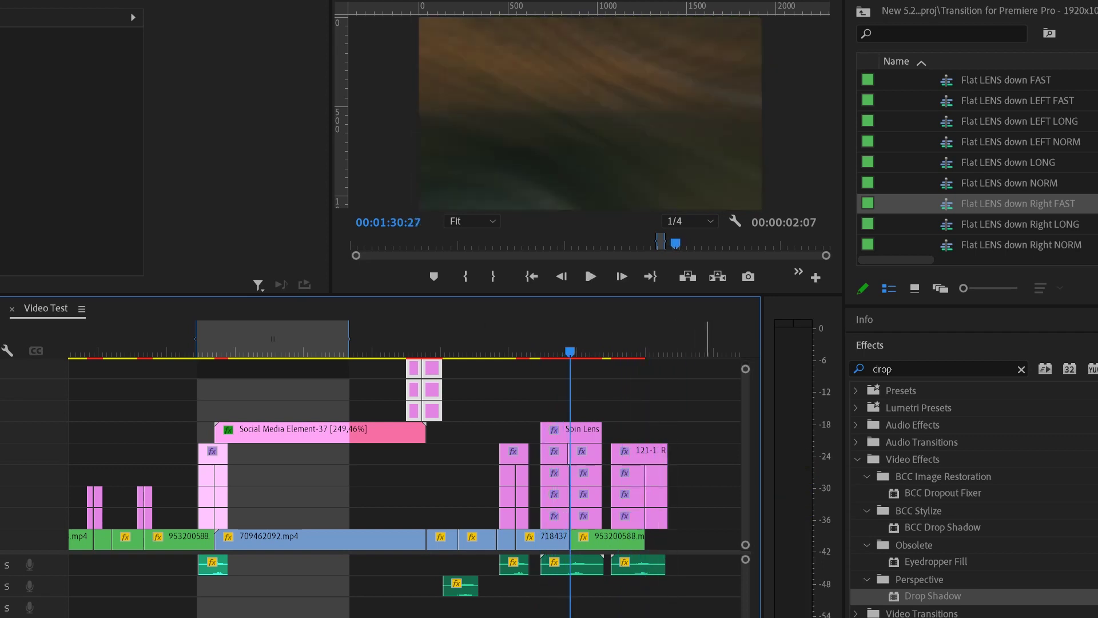
Move the closing 121-1 transition layers and their sound later, and extend the last 953200588.mp4 clip to their middle.
left_click_drag(705, 436, 691, 515)
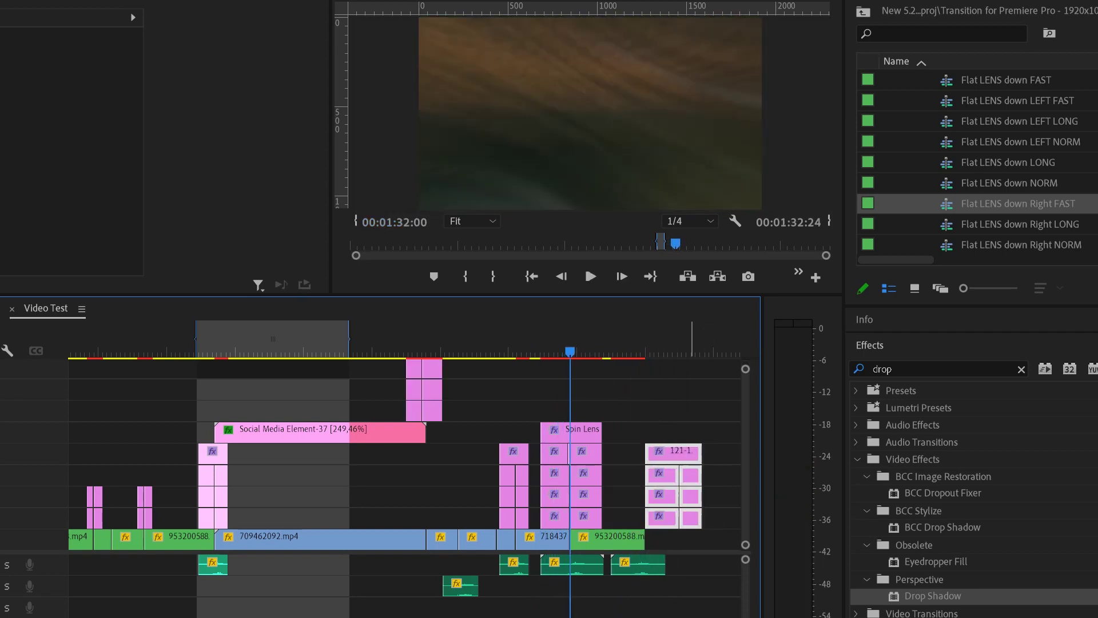
left_click_drag(648, 562, 683, 543)
left_click_drag(616, 349, 650, 349)
key("space")
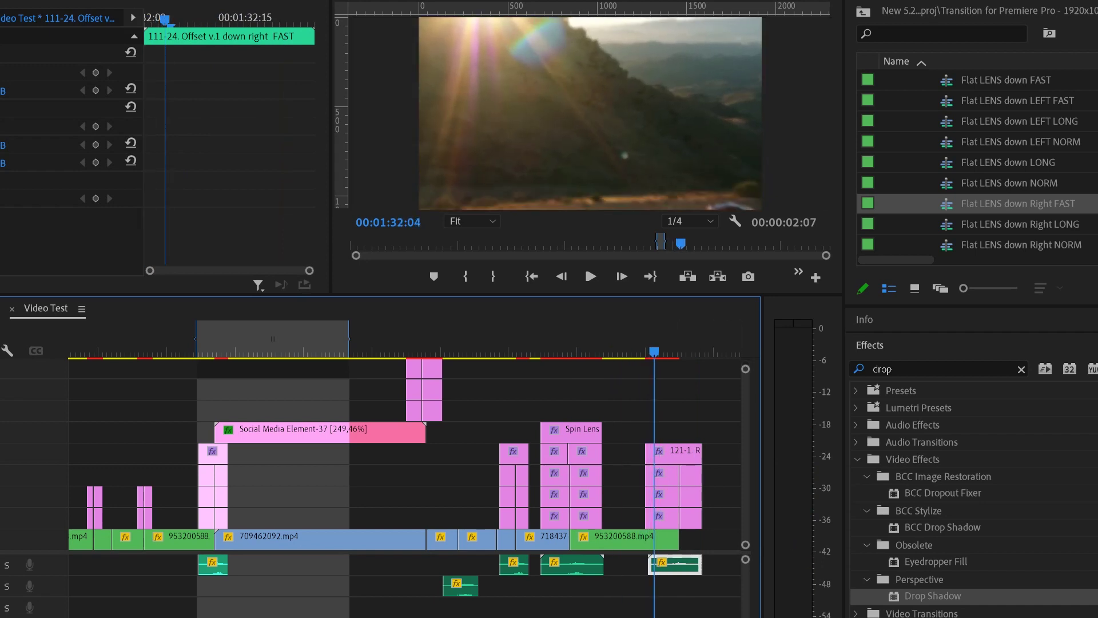
Shorten the last 953200588.mp4 clip to end at 00:01:32:03 and realign the closing transition layers and sound with its new end.
left_click_drag(650, 349, 652, 349)
left_click_drag(650, 565, 650, 564)
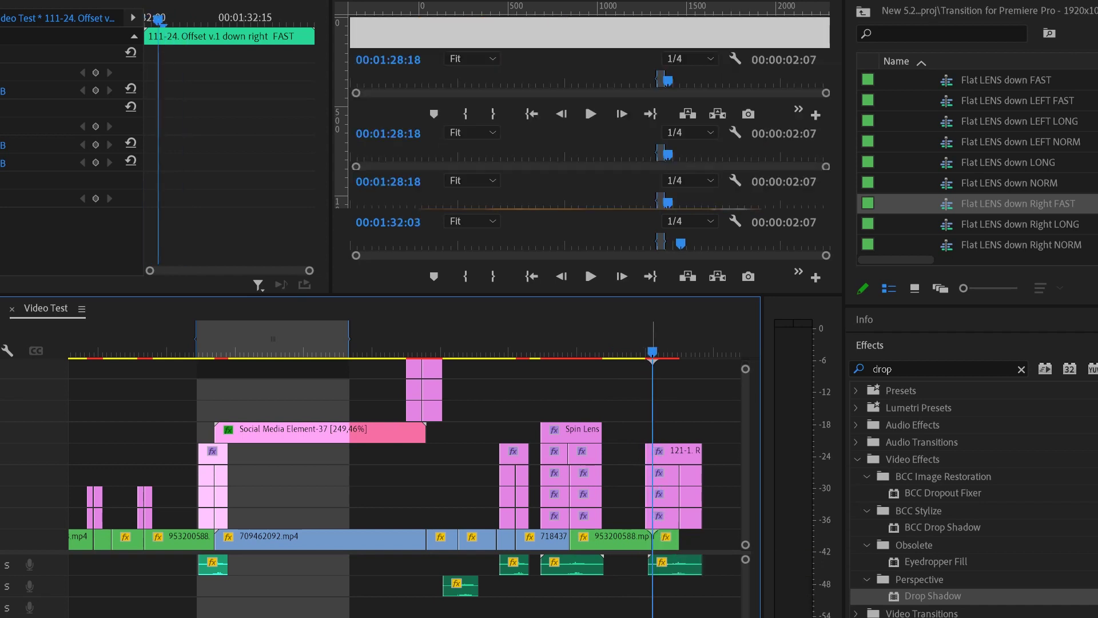
left_click(669, 540)
key("Delete")
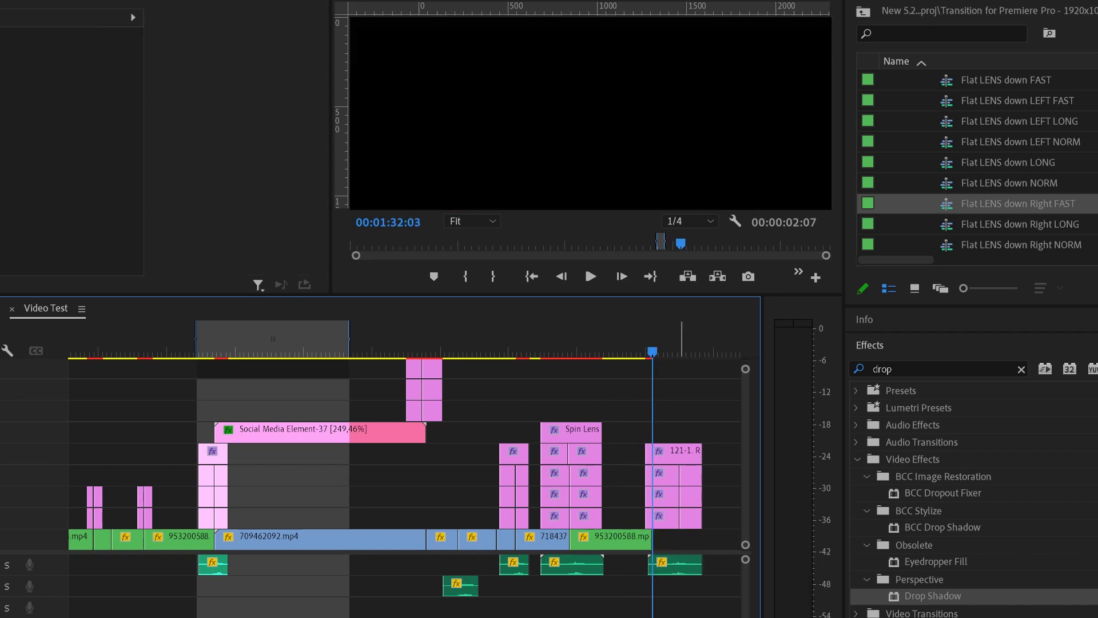
left_click_drag(712, 432, 670, 574)
left_click_drag(697, 519, 664, 517)
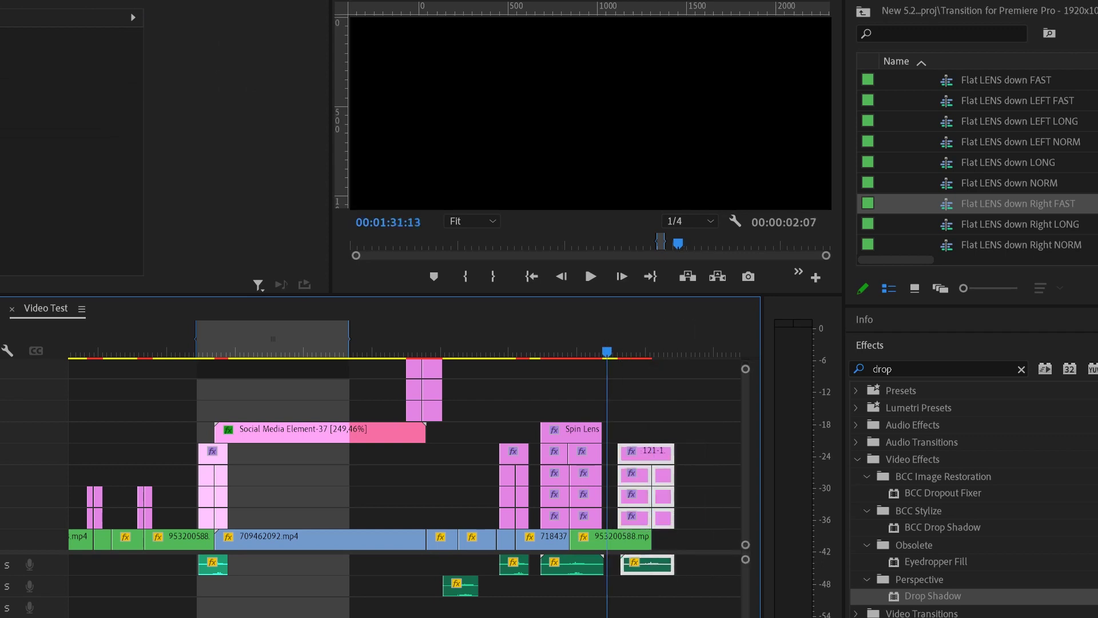
Play back the closing 121-1 transition repeatedly to check it at the end of the last 953200588.mp4 clip.
key("space")
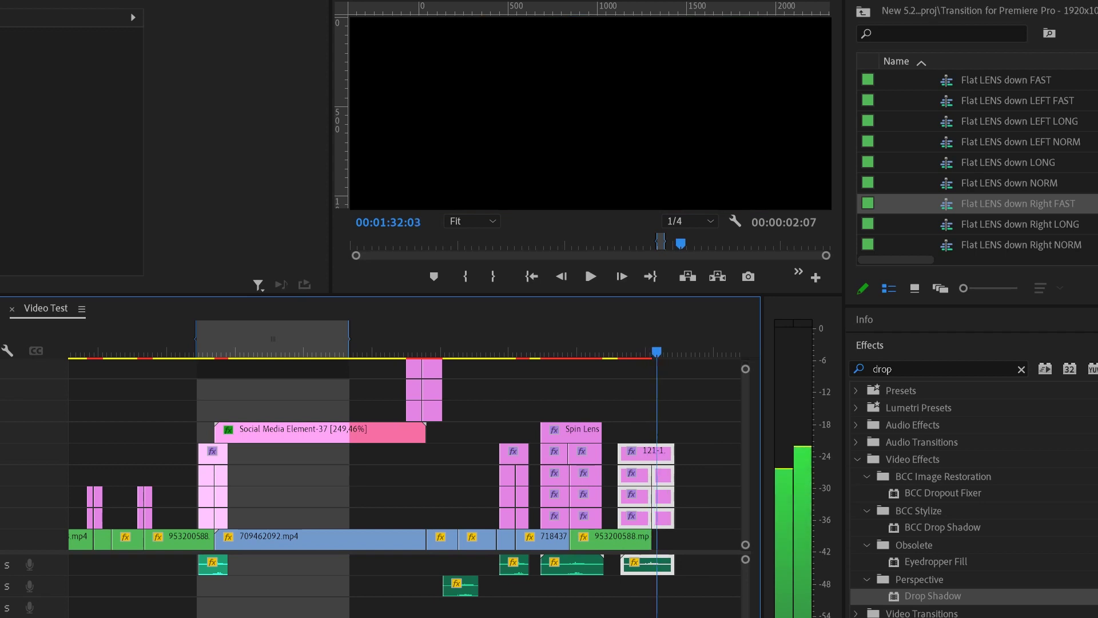
left_click(611, 351)
key("space")
key("space")
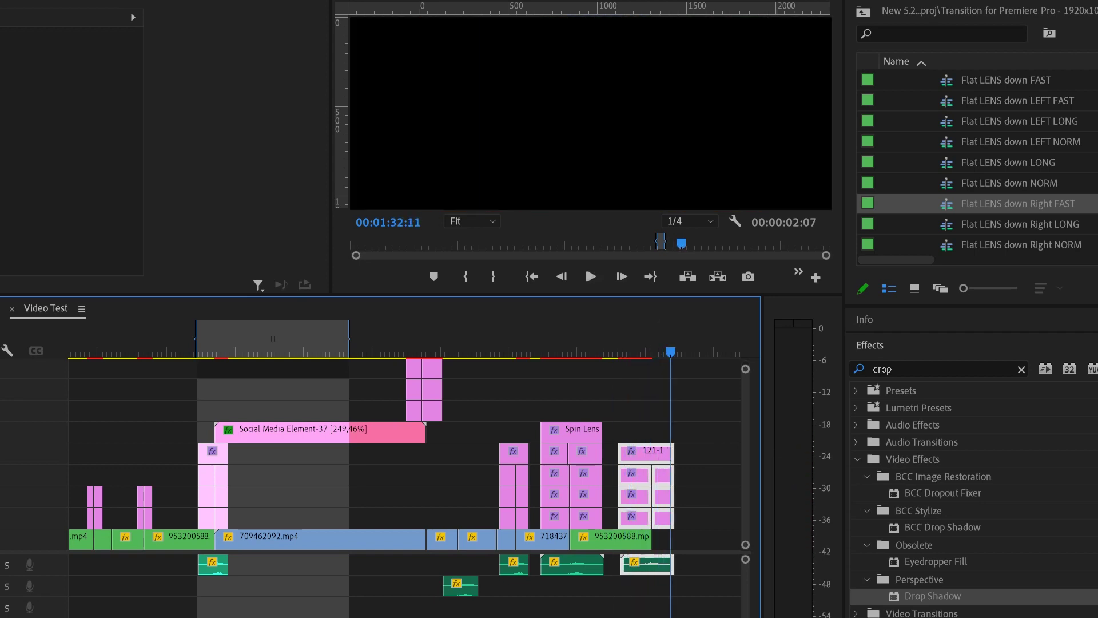
Move the 111-7. Offset v.1 right LONG sound earlier to line up with its transition layers and play back the cut.
left_click_drag(535, 351, 449, 351)
key("space")
key("space")
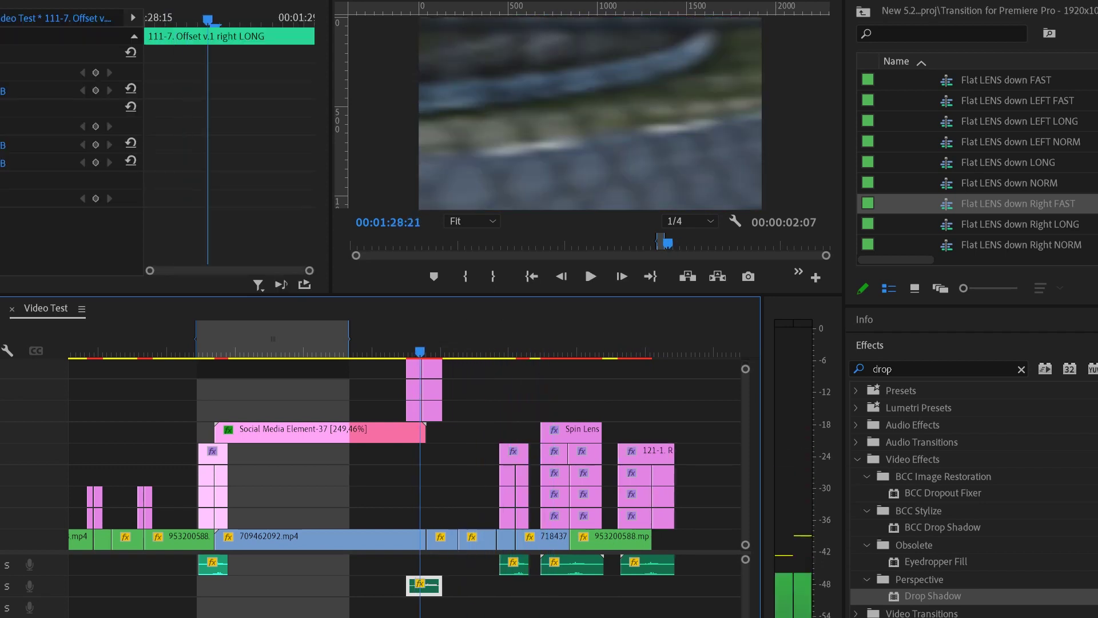
left_click_drag(420, 351, 431, 350)
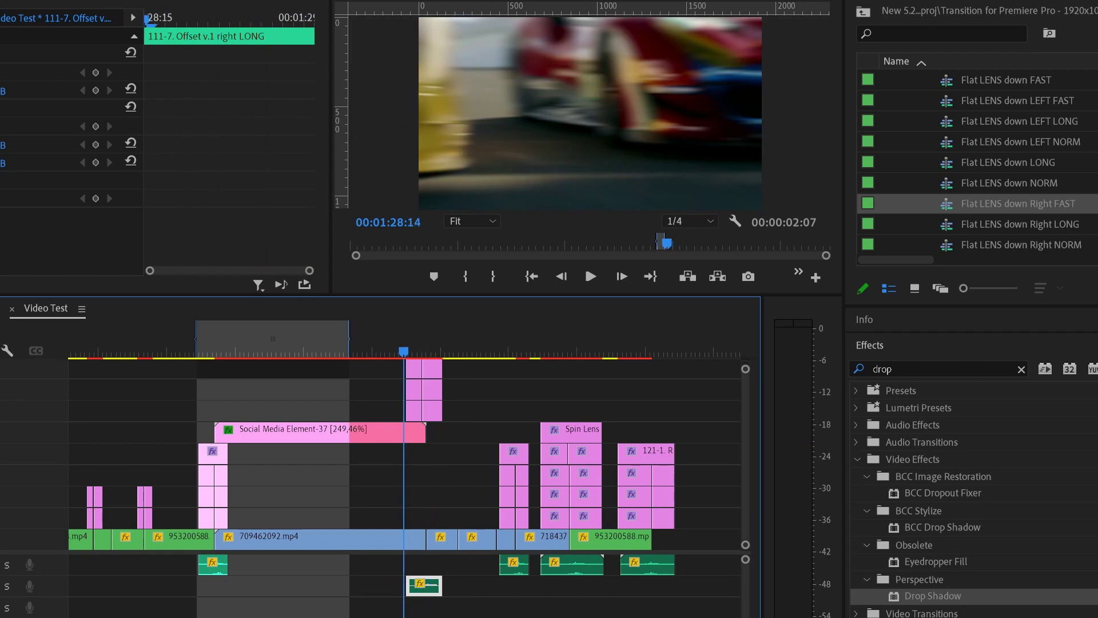
key("space")
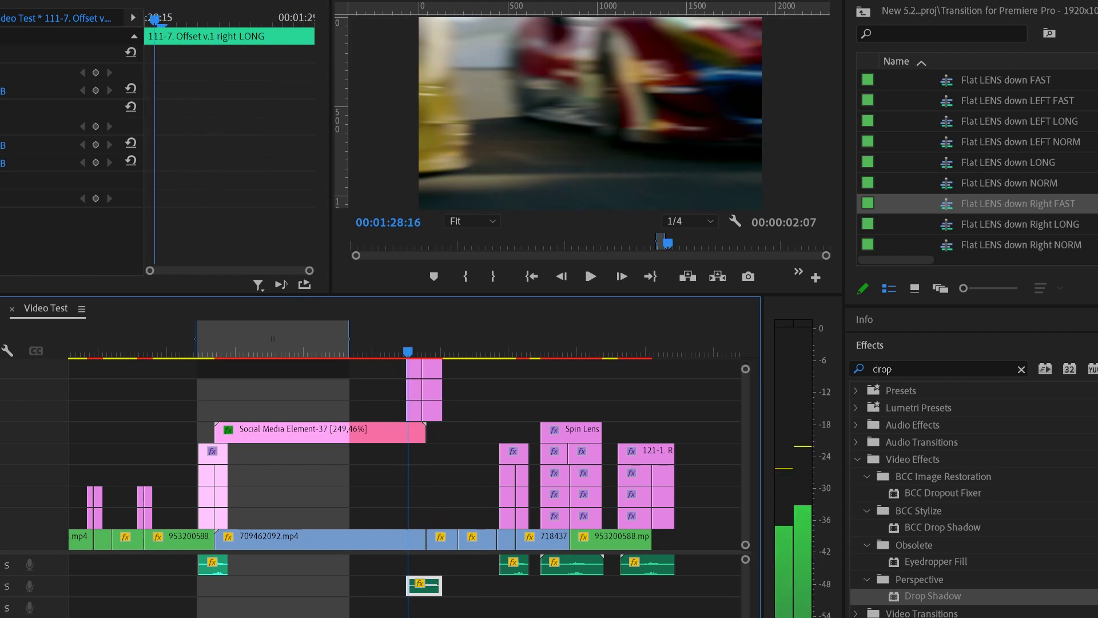
left_click_drag(408, 351, 389, 351)
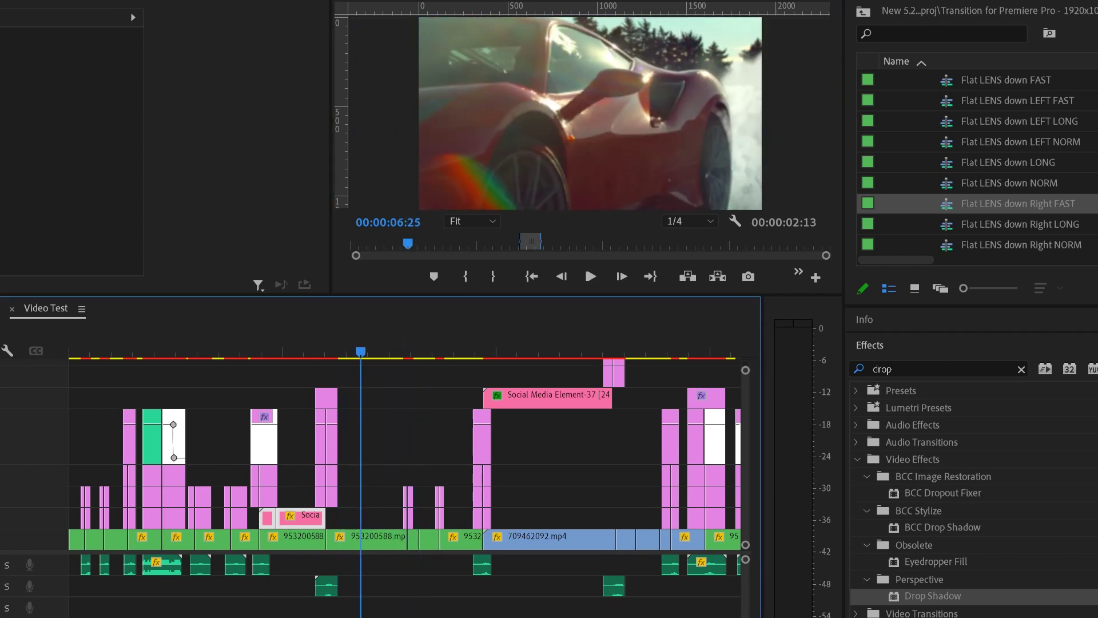
Enlarge the main video track and show the time remapping speed line on the 953200588.mp4 clip at 00:00:06:25.
key("space")
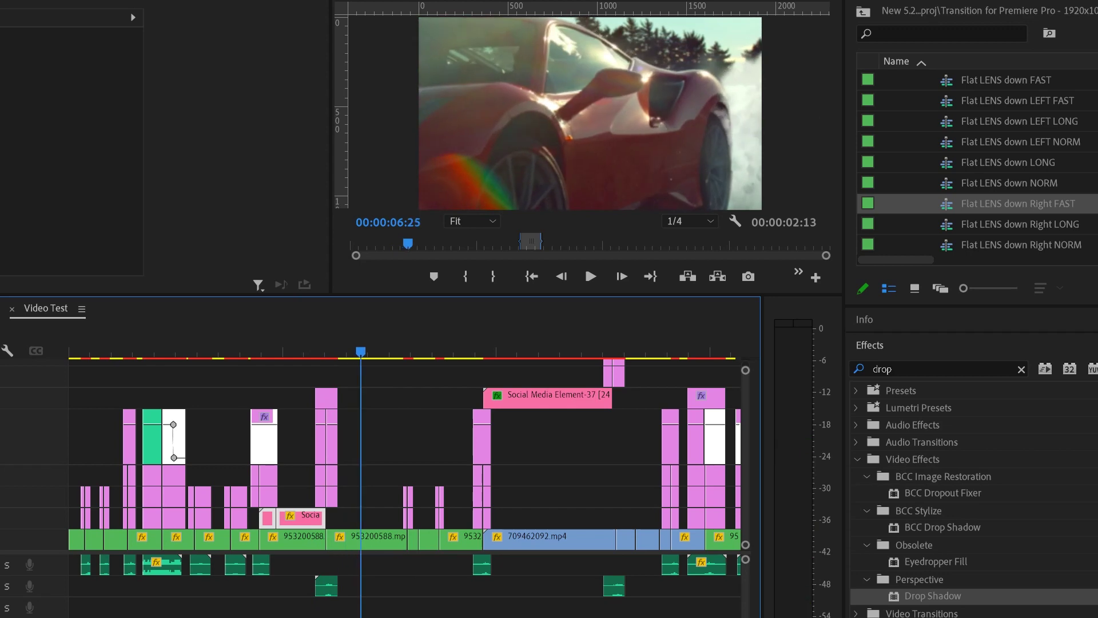
scroll(400, 486, "up", 3)
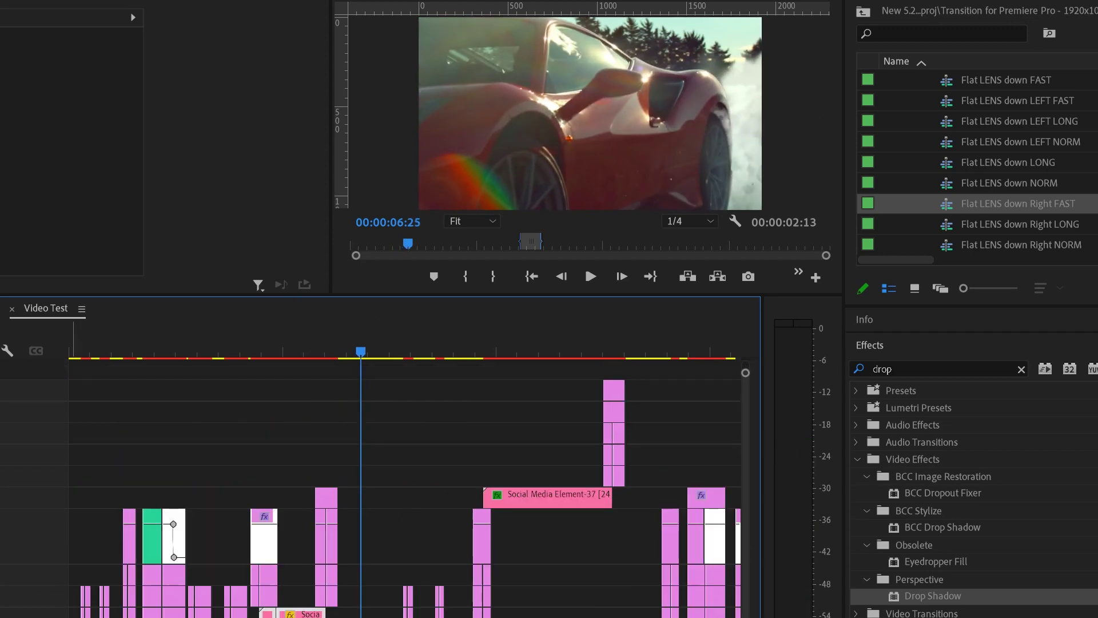
left_click_drag(35, 617, 35, 496)
right_click(370, 560)
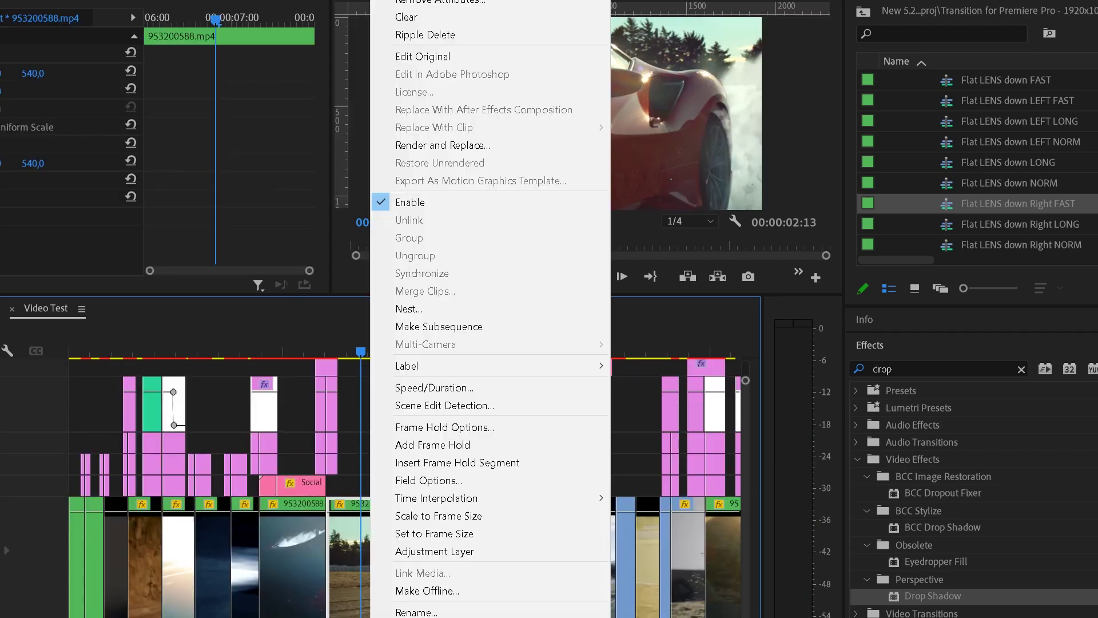
left_click(743, 617)
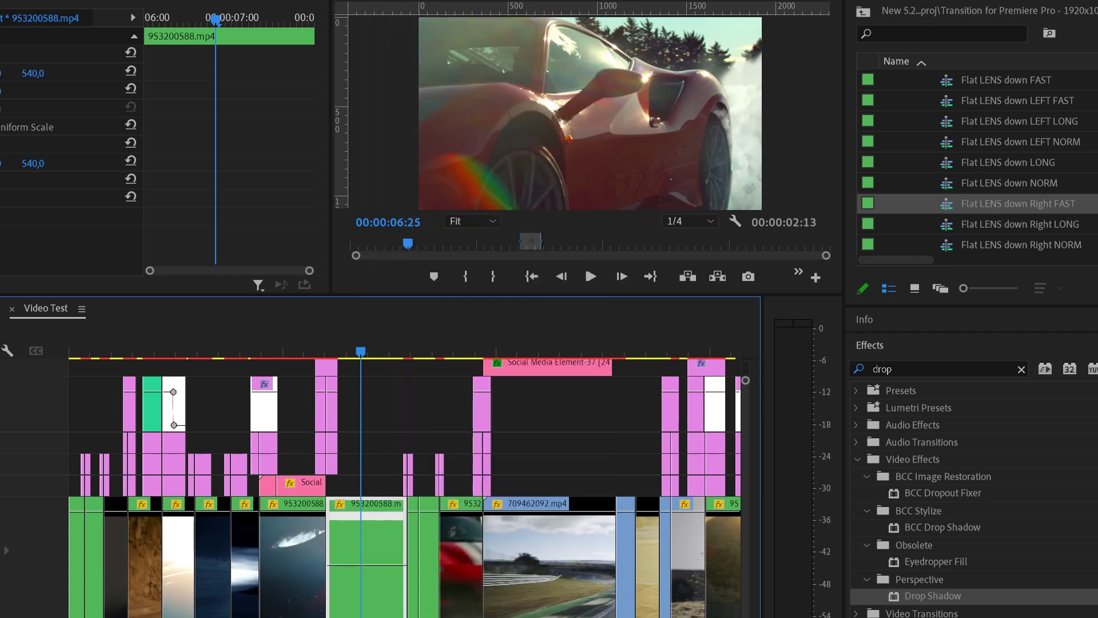
Add a gradual speed ramp to the 953200588.mp4 clip from 00:00:06:25 and close the gap behind it.
left_click_drag(364, 515, 388, 523)
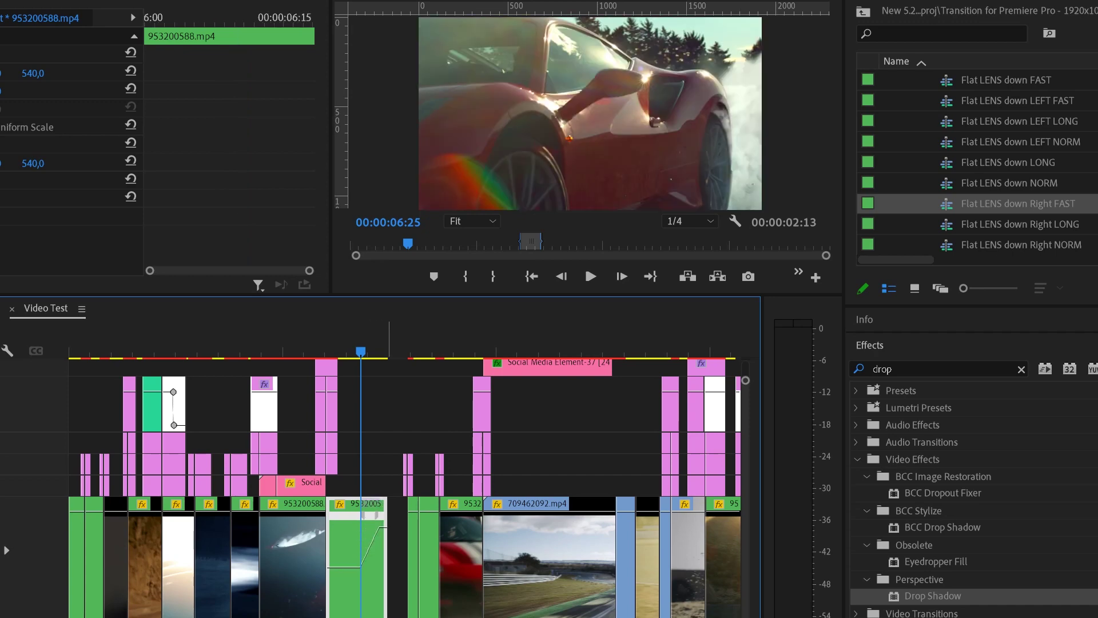
right_click(399, 515)
left_click(419, 527)
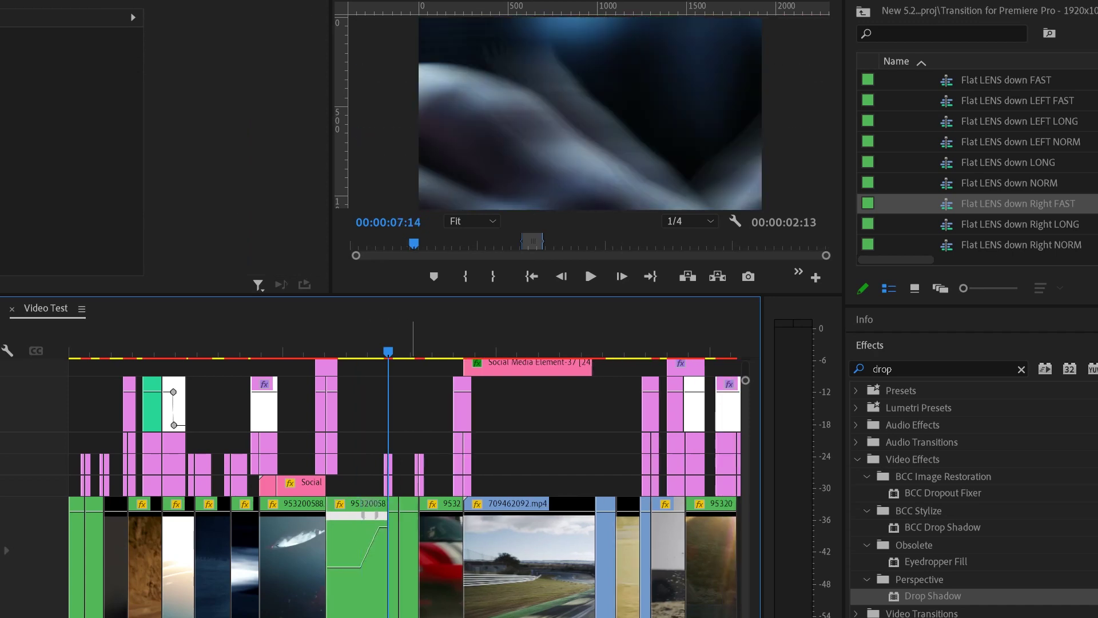
Raise the ramped 953200588.mp4 clip's end speed further, shorten its ramp, close the remaining gap and play back the sequence.
left_click_drag(388, 350, 343, 347)
key("space")
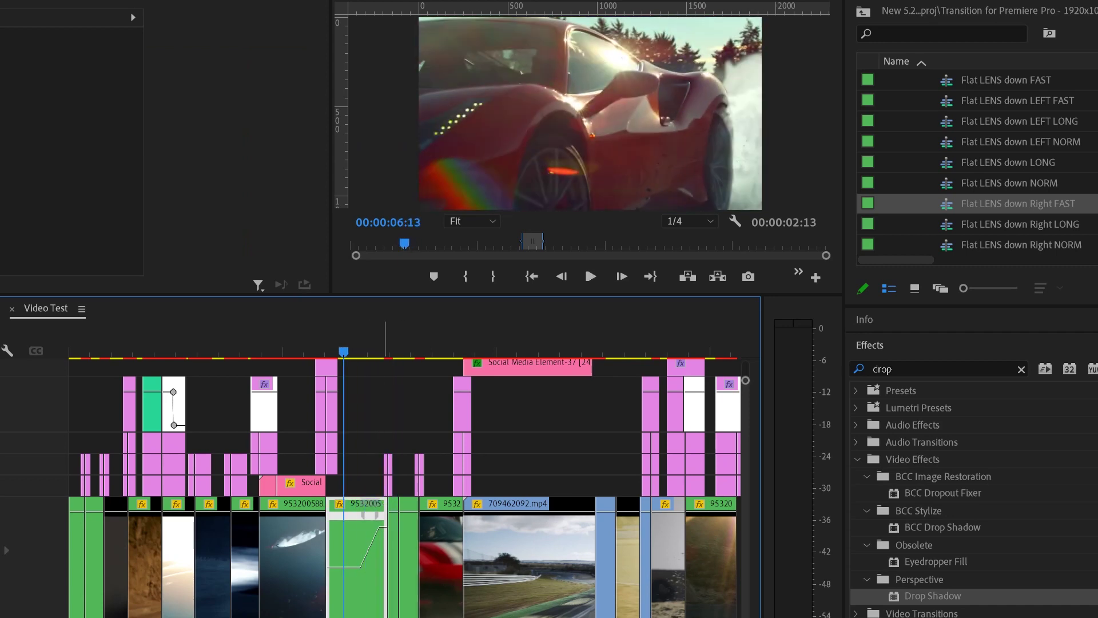
left_click_drag(380, 508, 378, 511)
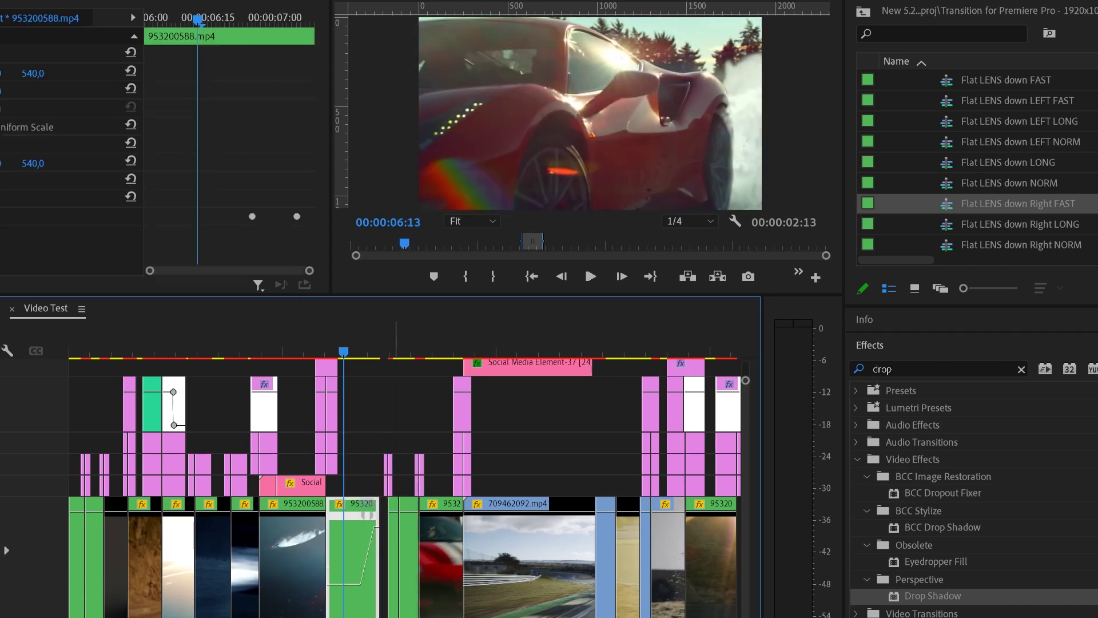
key("space")
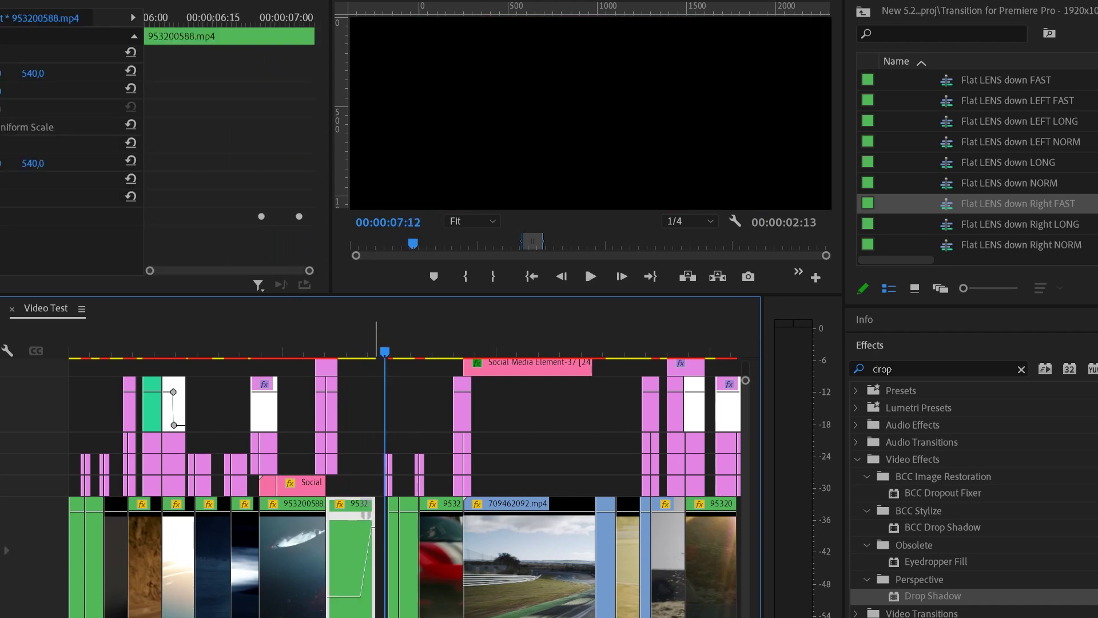
left_click_drag(370, 515, 364, 515)
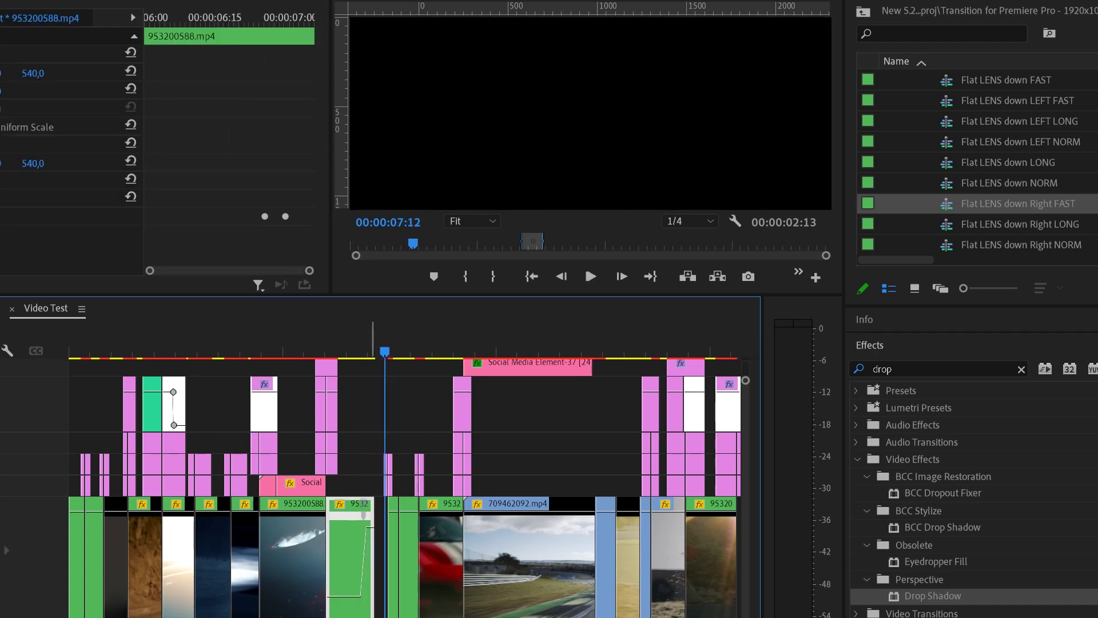
key("space")
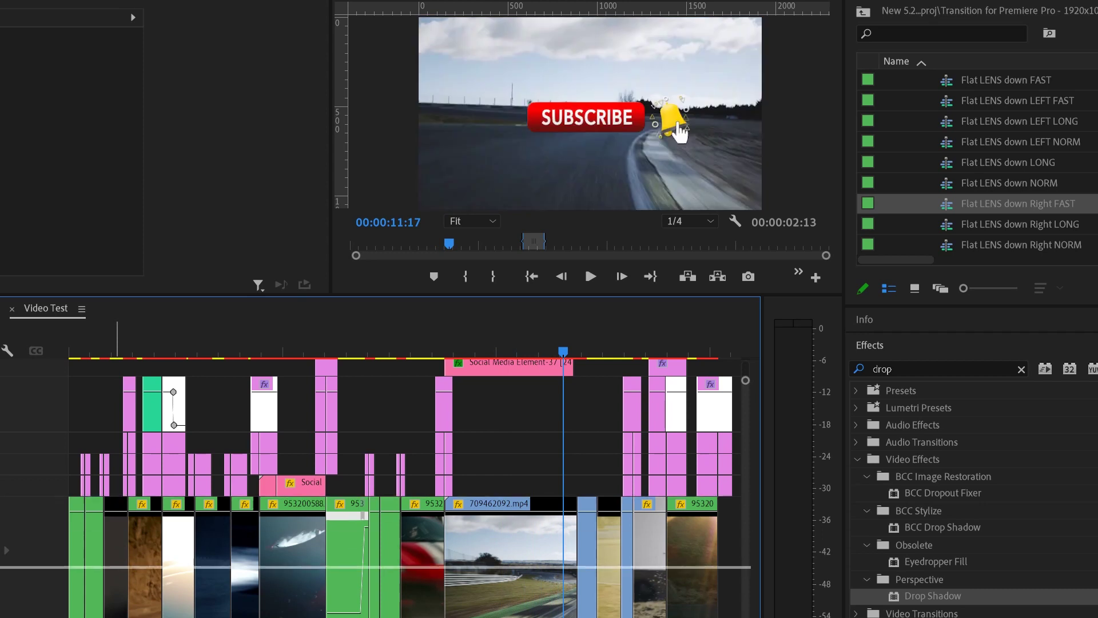
scroll(400, 486, "up", 3)
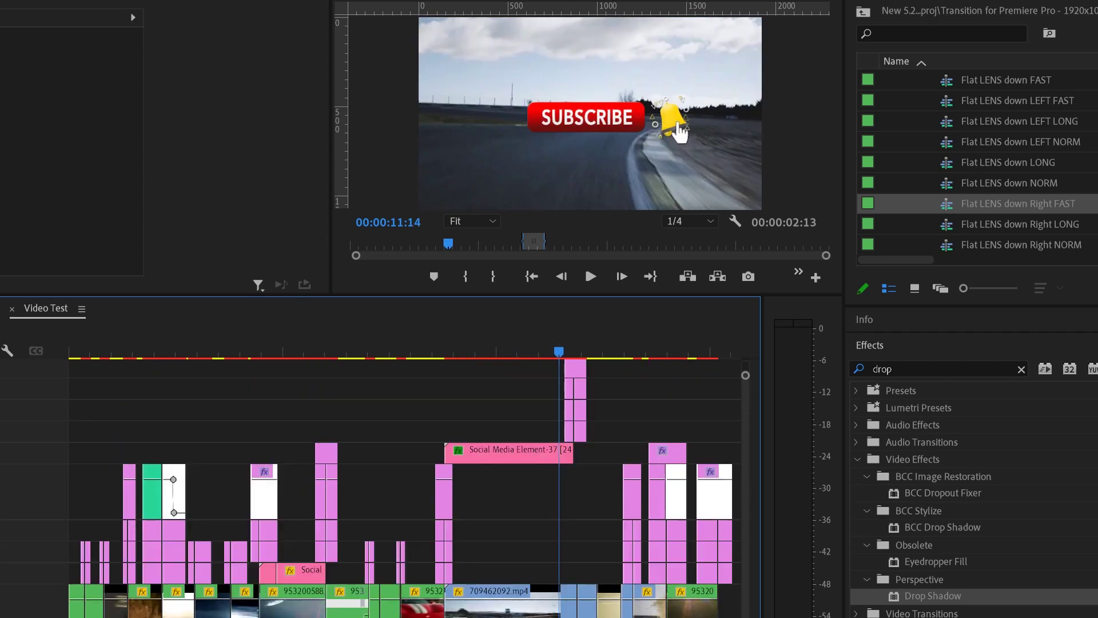